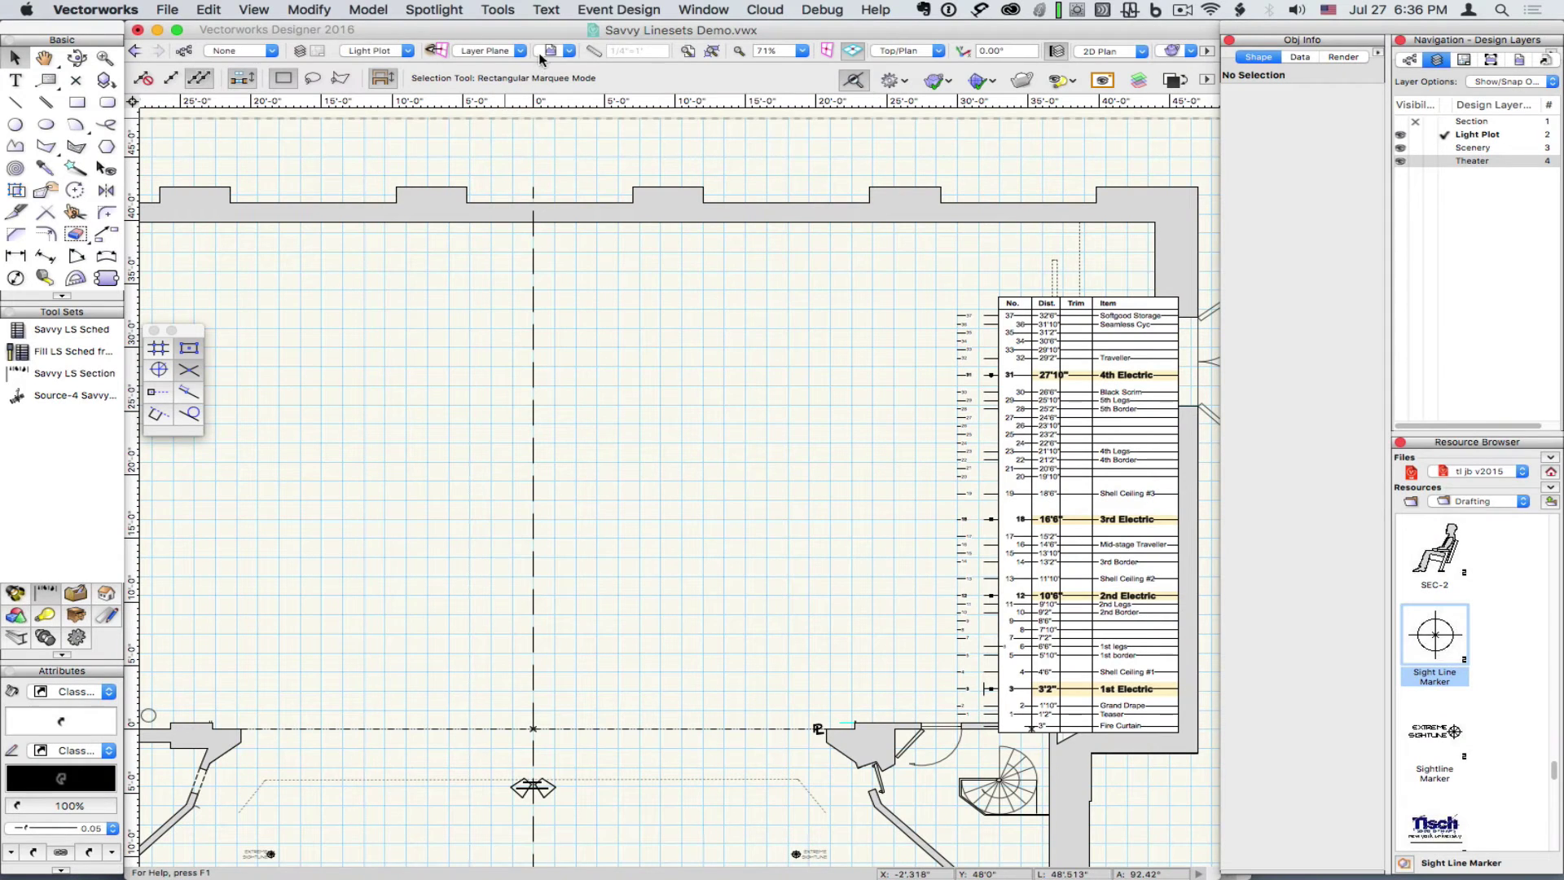
- Restore the theater's saved Section View and choose the Savvy LS Section tool
click(545, 49)
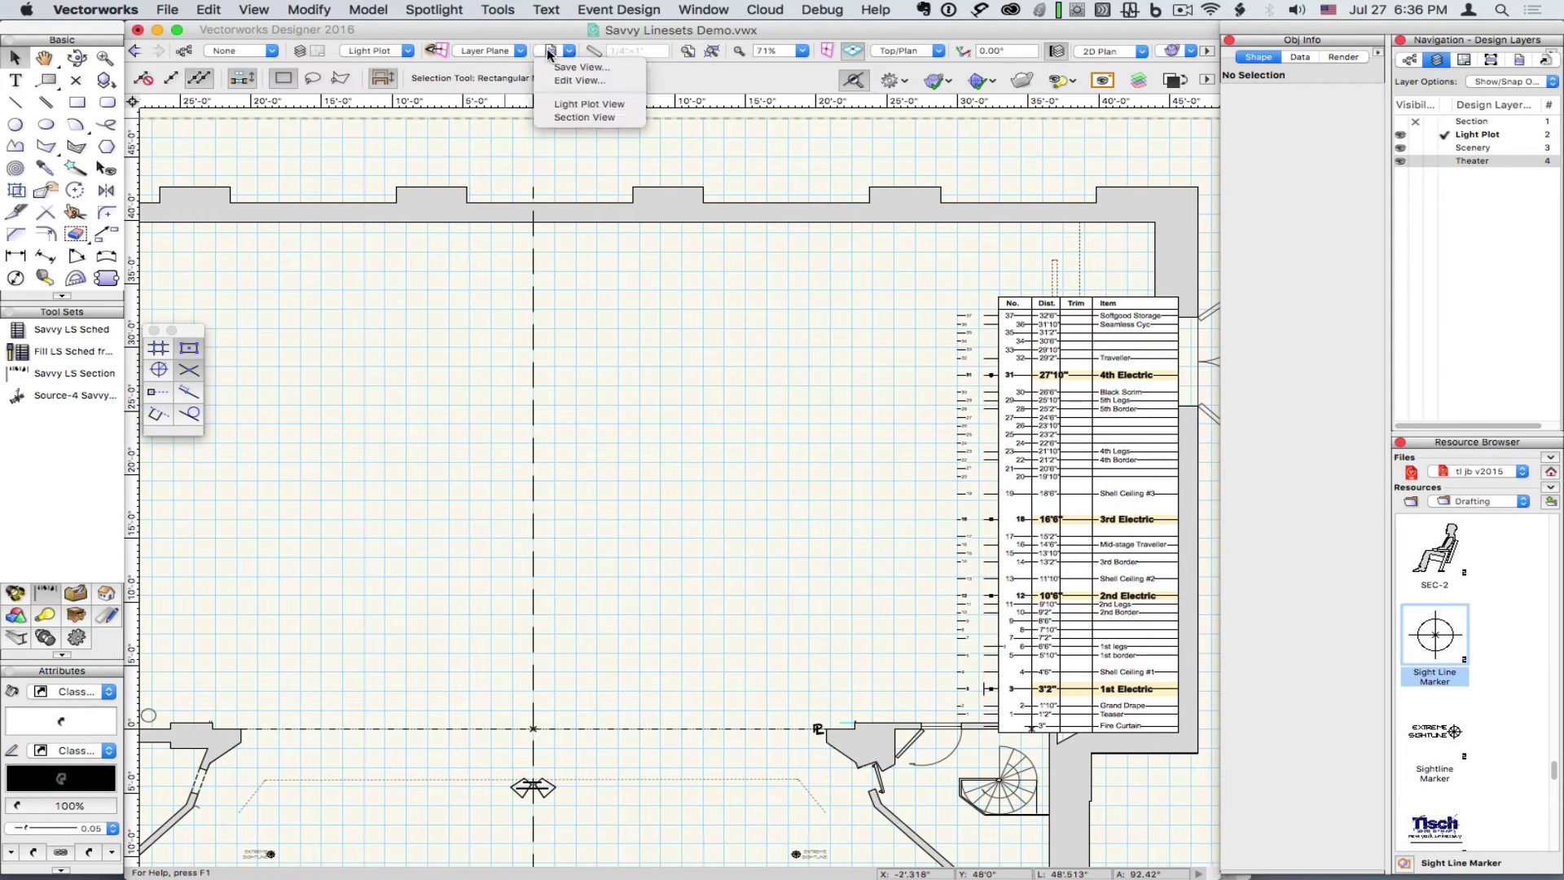
click(554, 118)
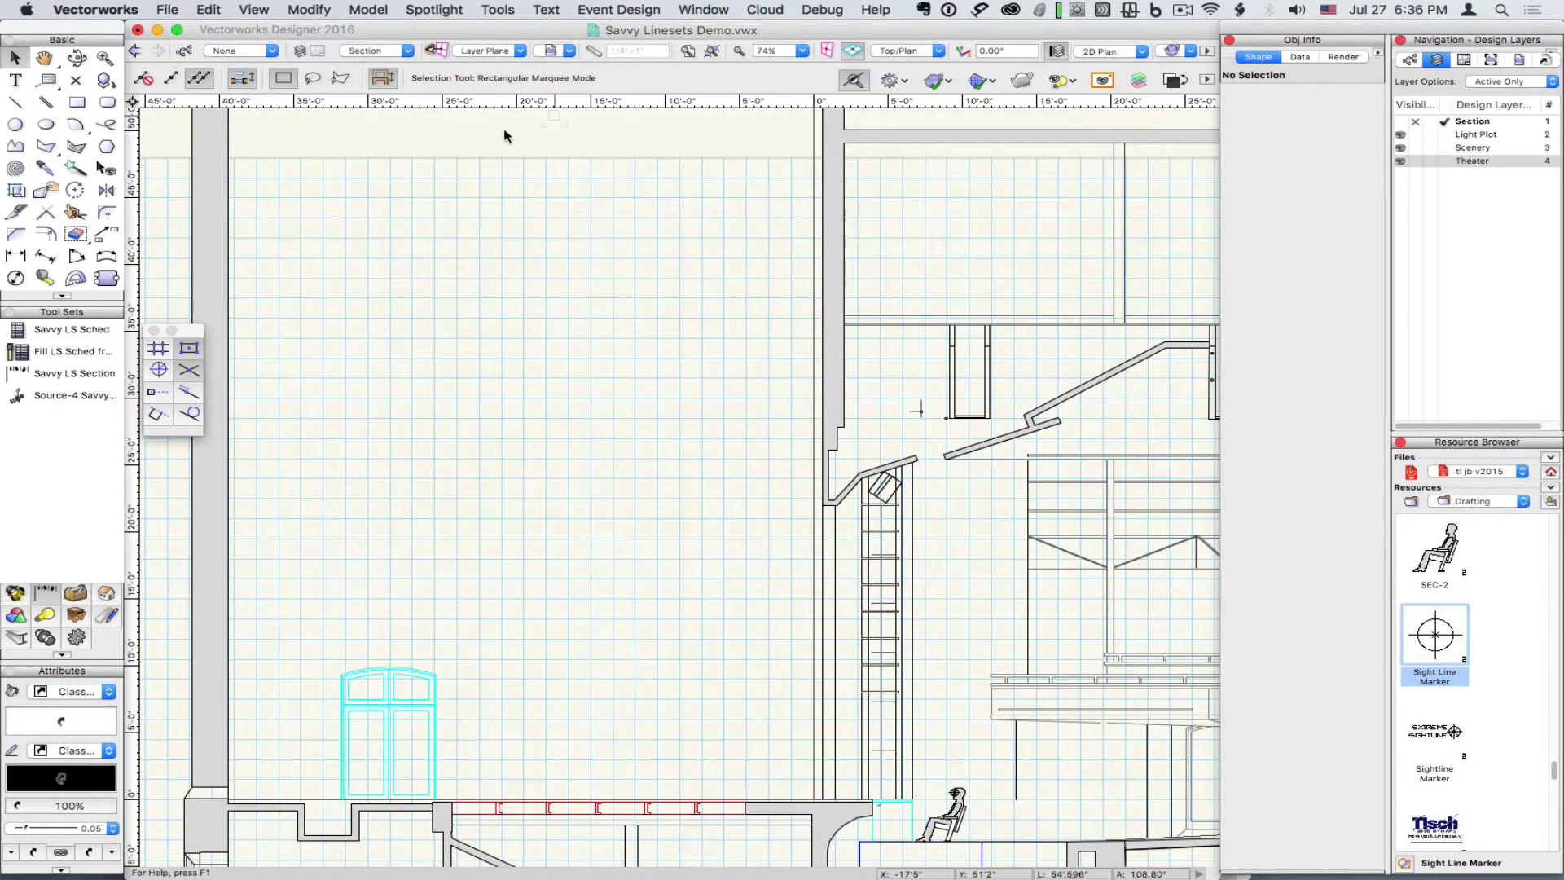
click(72, 382)
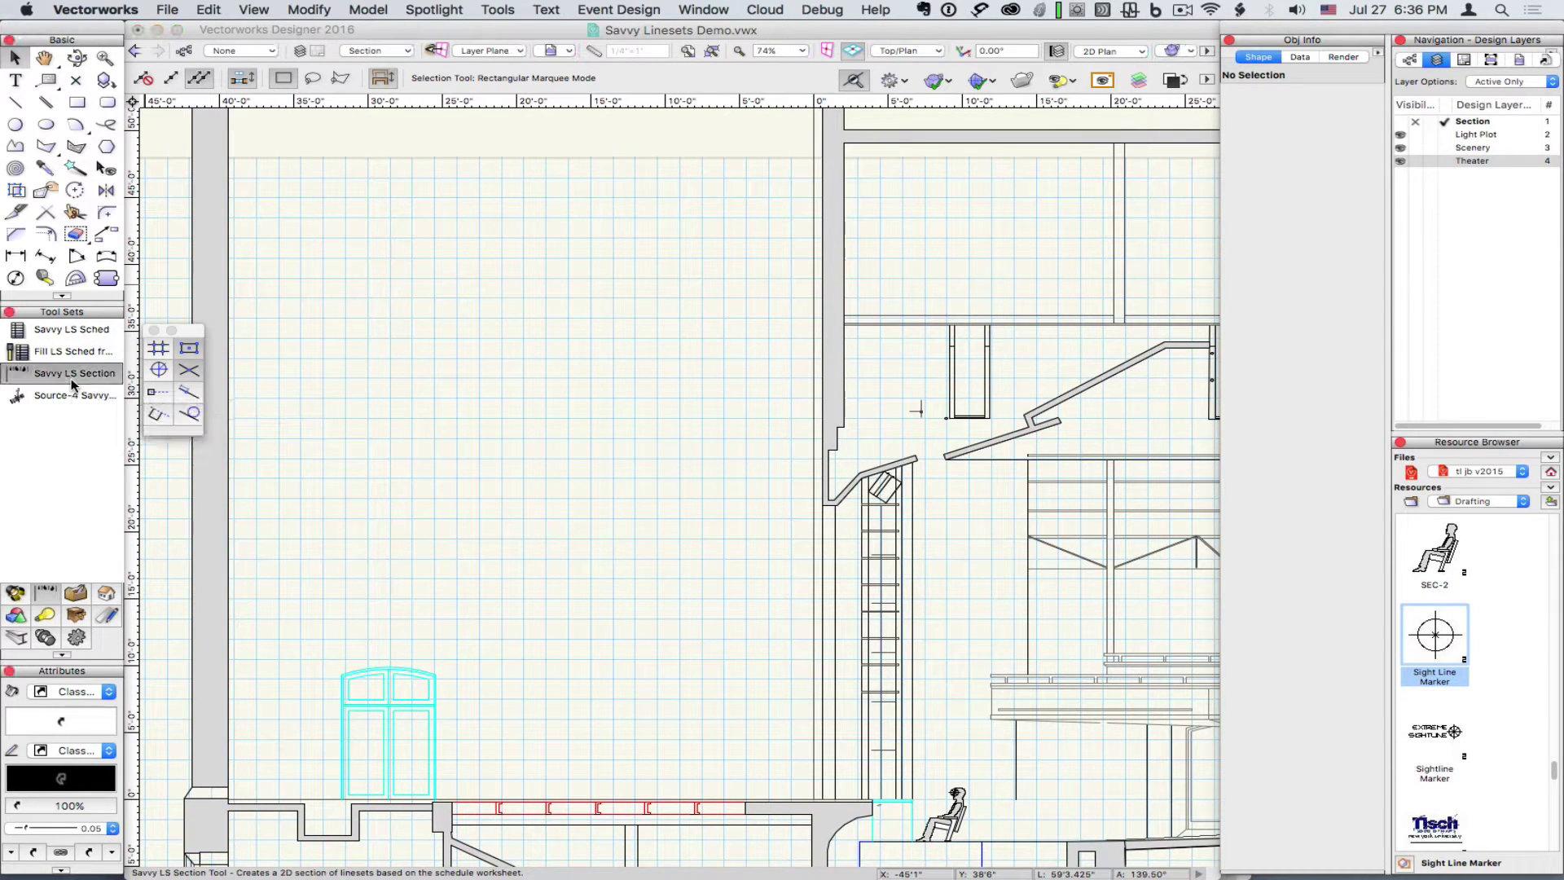
- Place the lineset section at the stage wall endpoint, keeping the default section settings
click(822, 800)
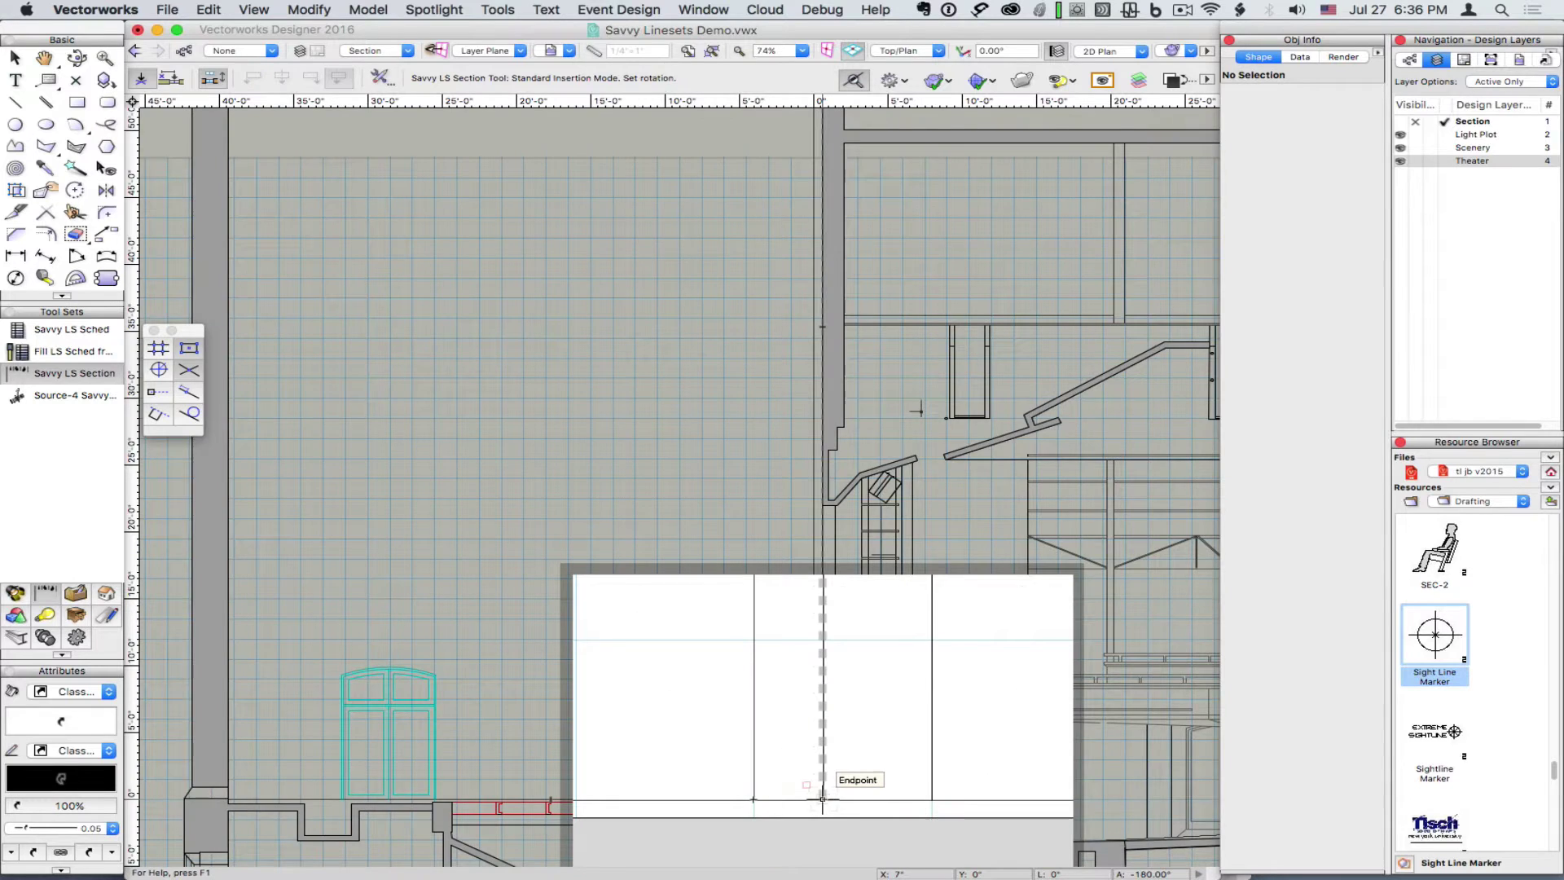
click(822, 801)
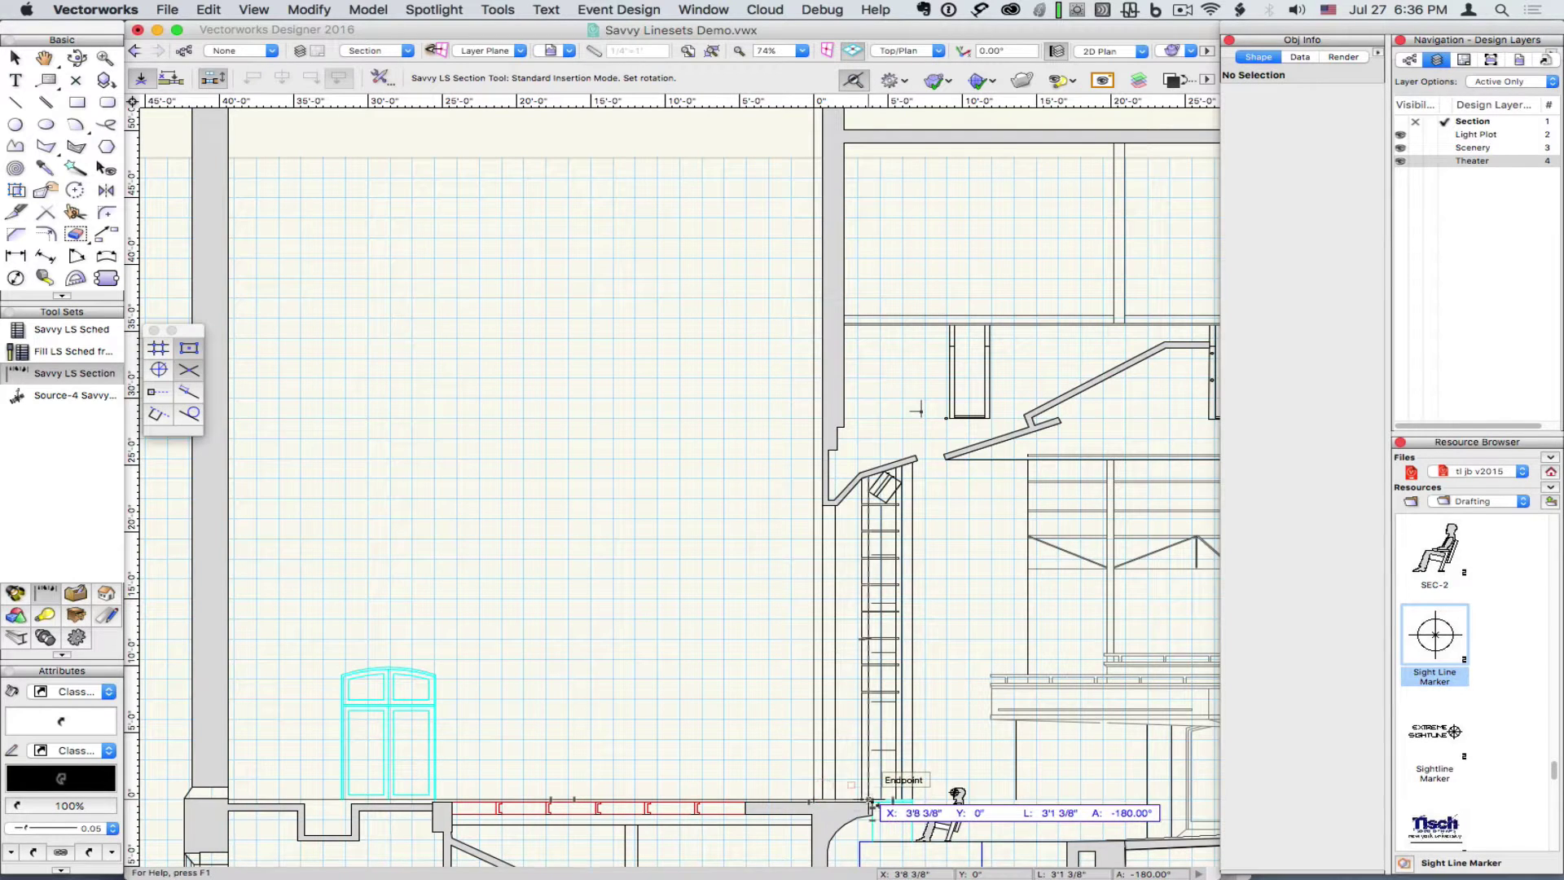
click(862, 801)
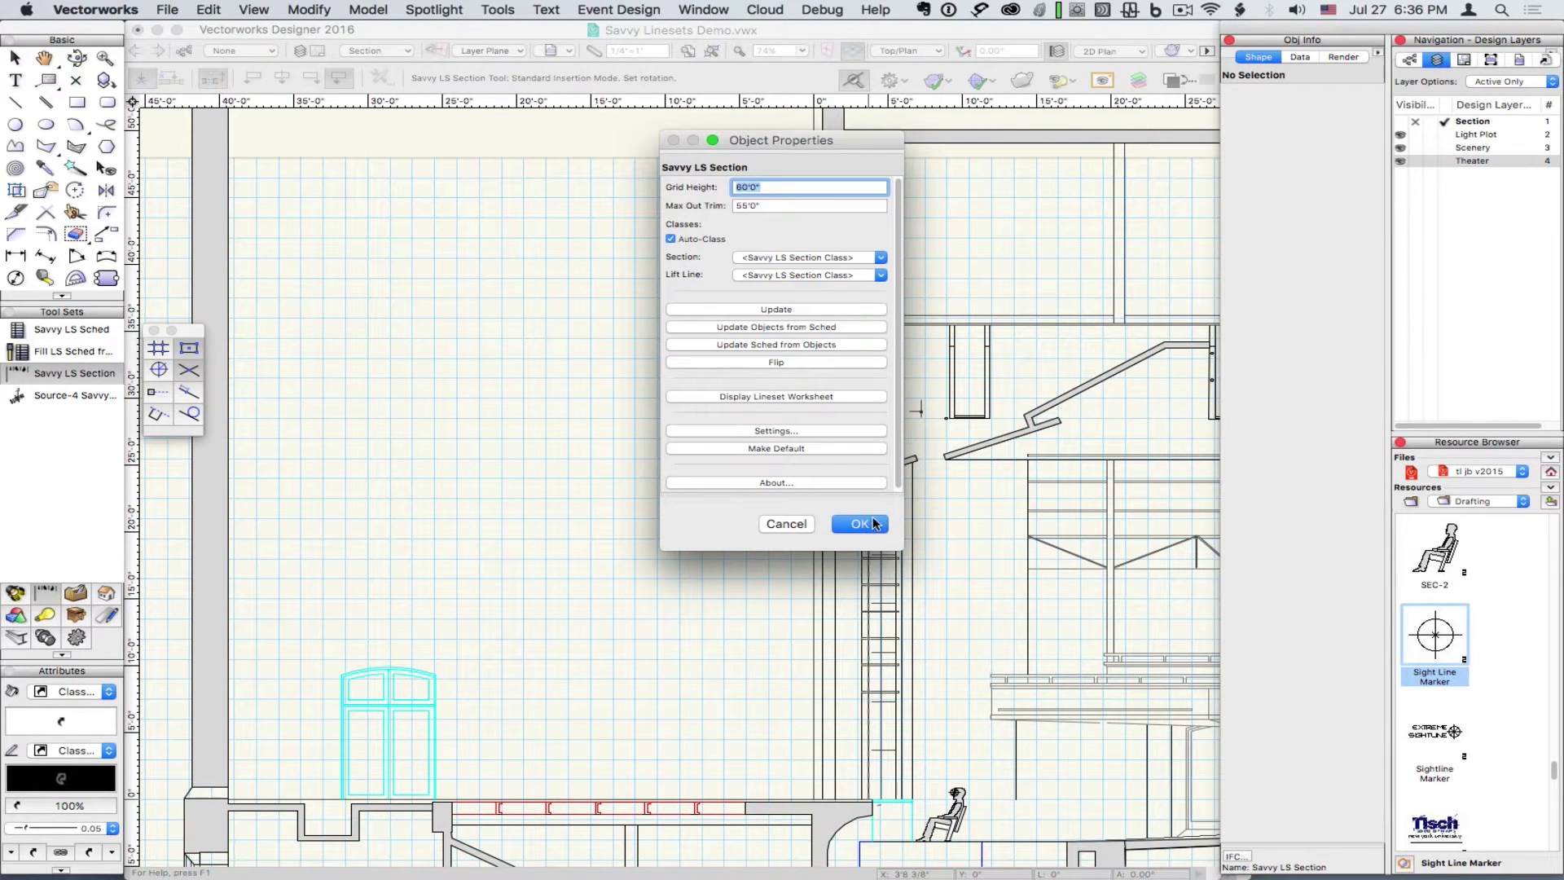
click(878, 528)
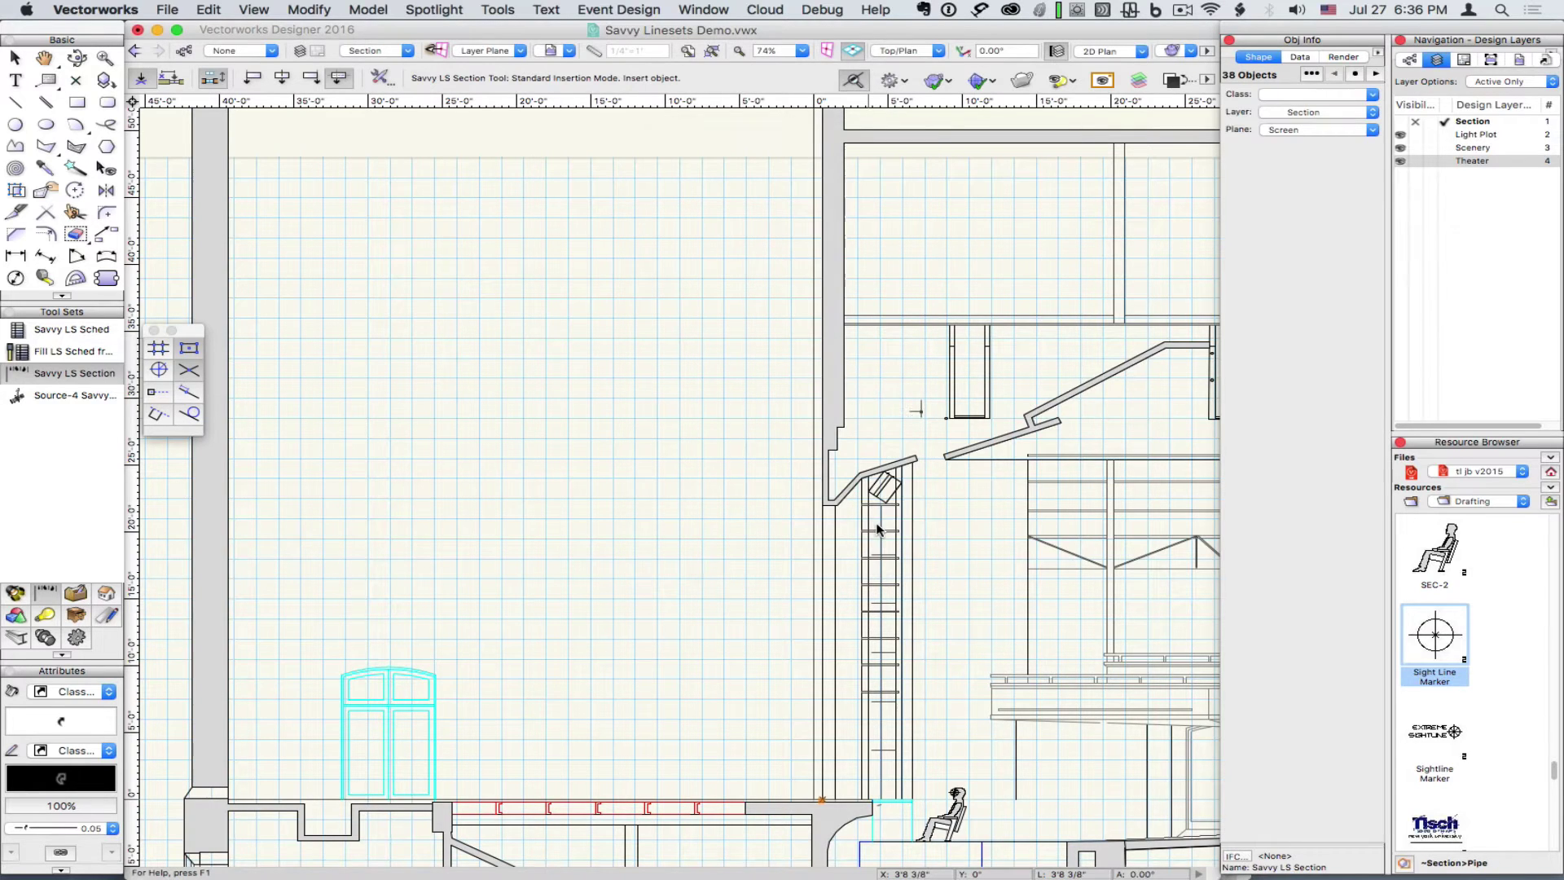
- Zoom out and select the lineset section's orange pipes
scroll(914, 660, down, 4)
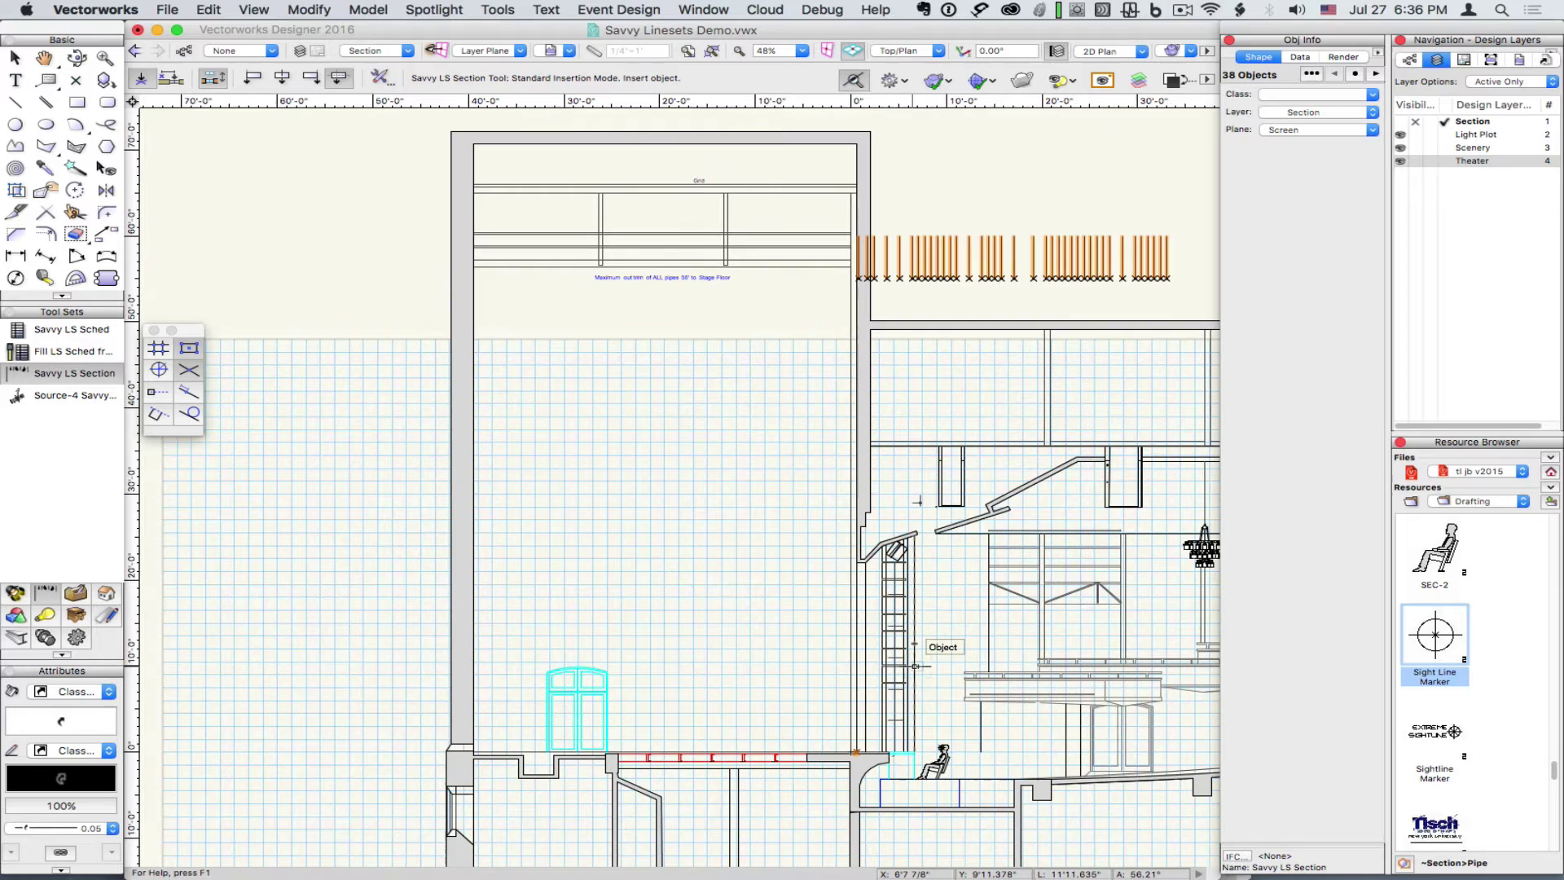
key(x)
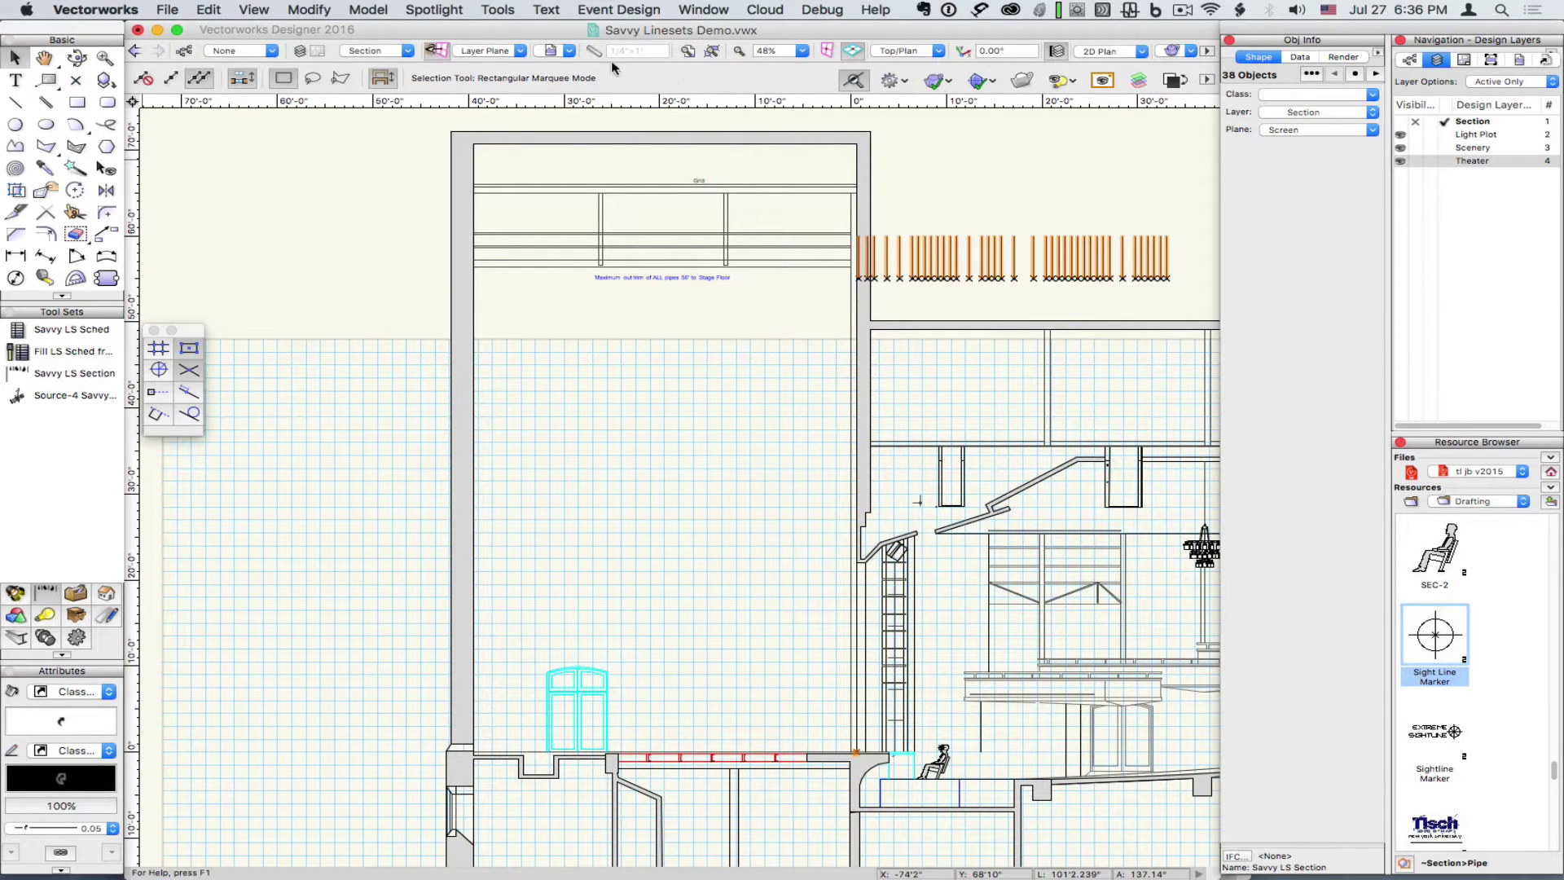
click(1000, 238)
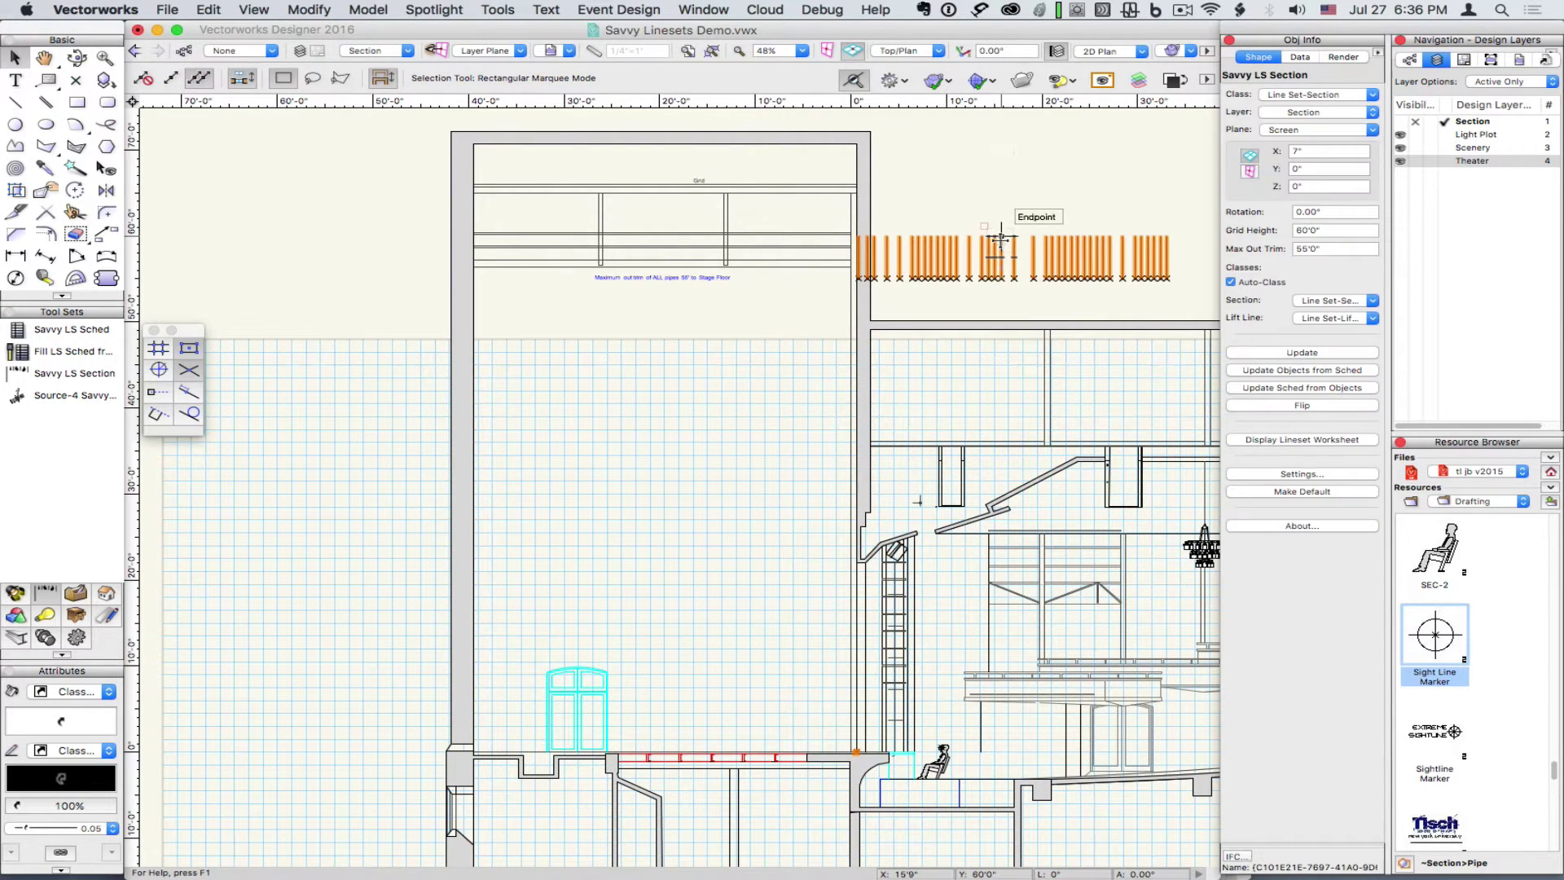
- Flip the lineset section and raise its grid height to 70'0"
click(1331, 404)
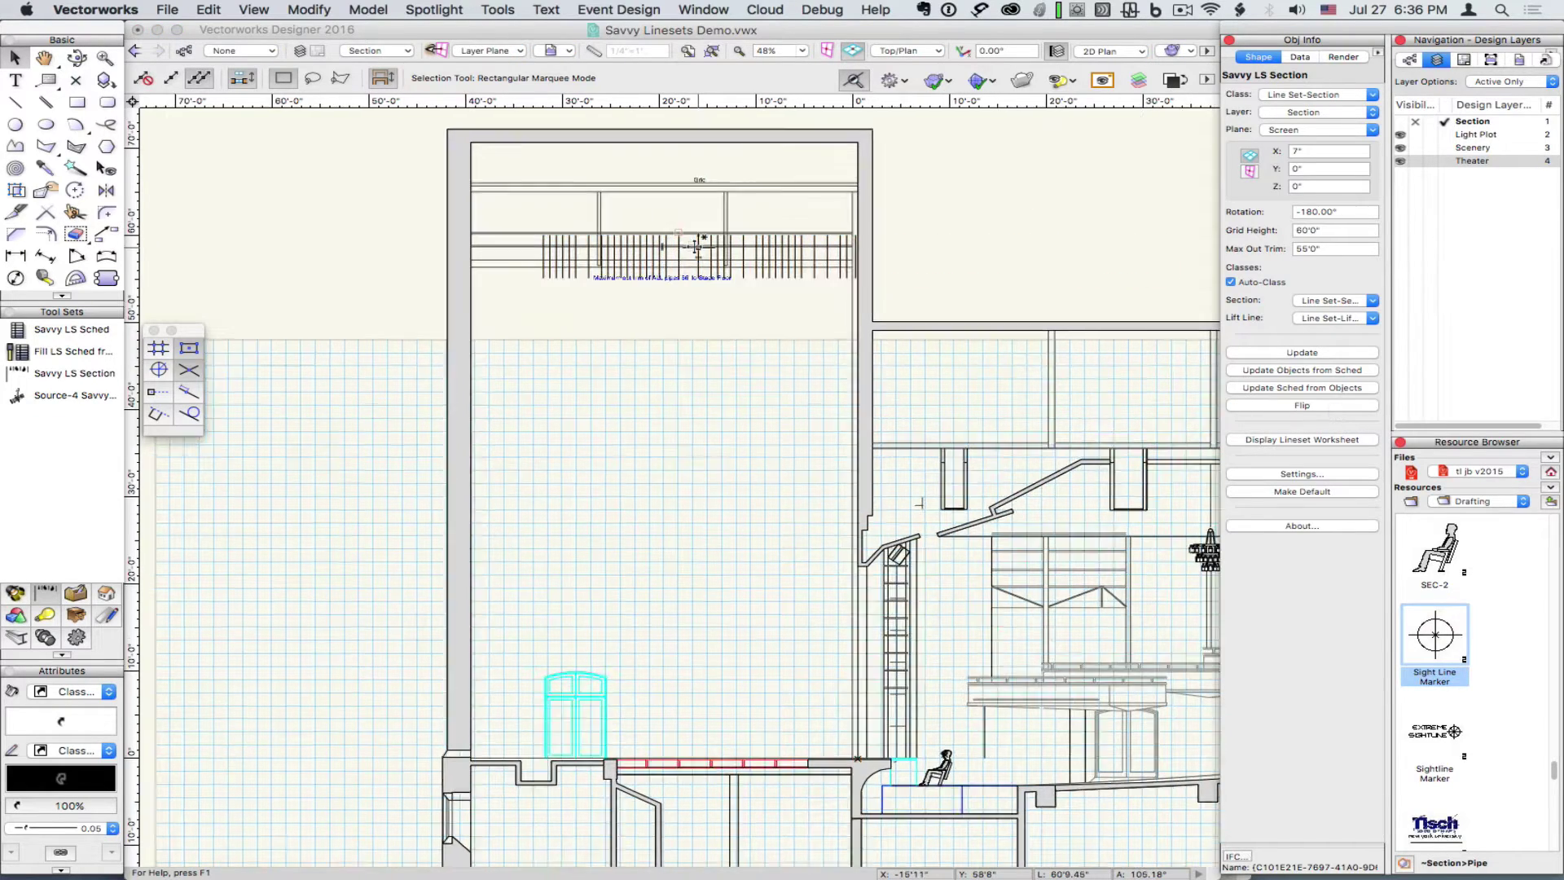
scroll(694, 246, up, 5)
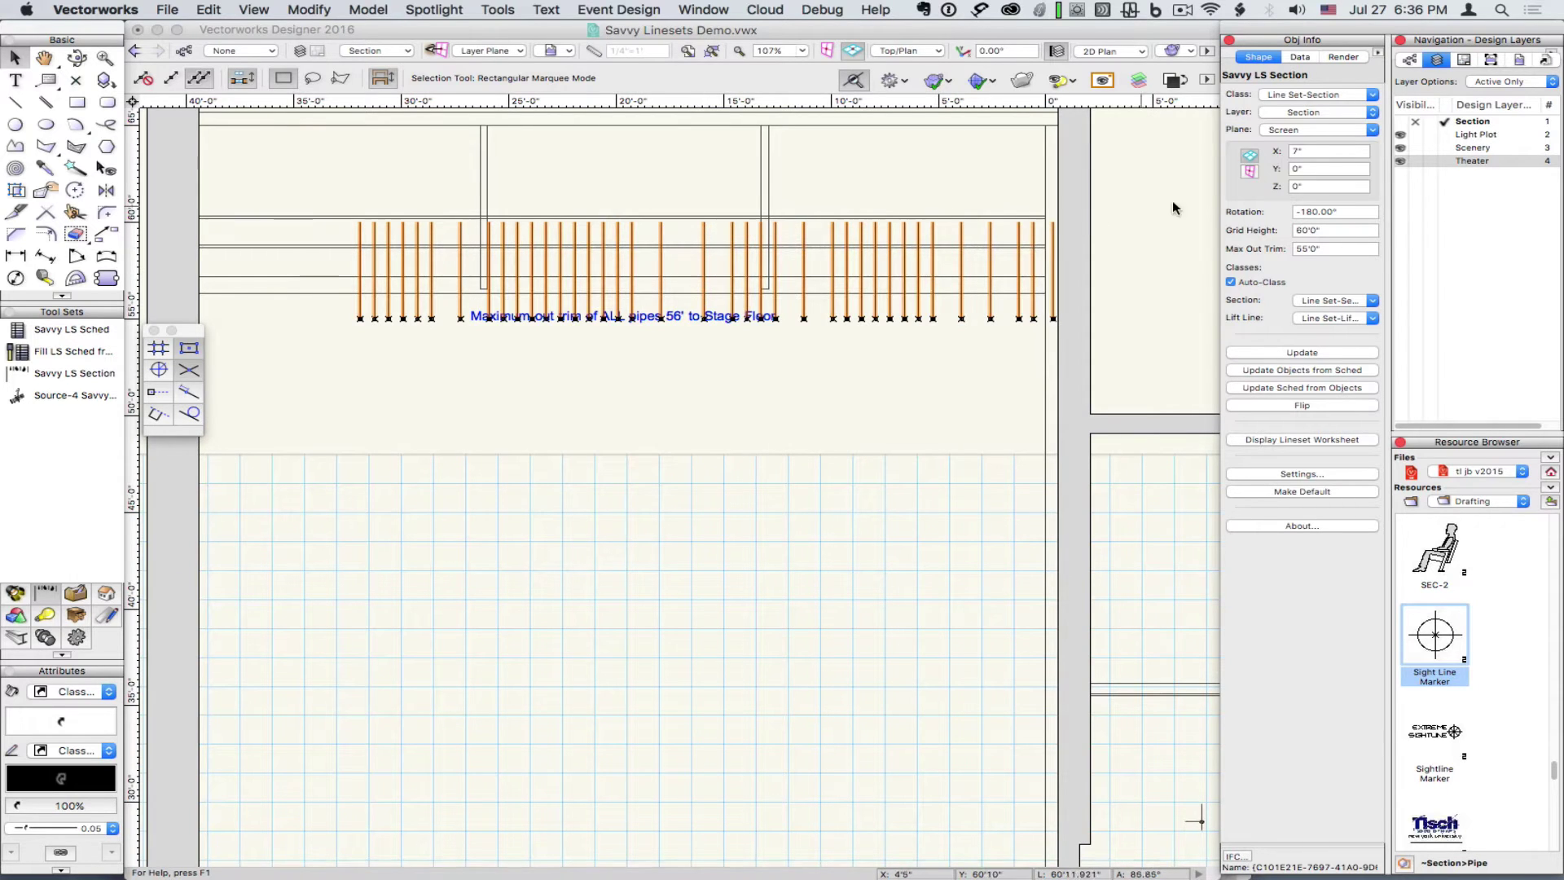
click(1351, 230)
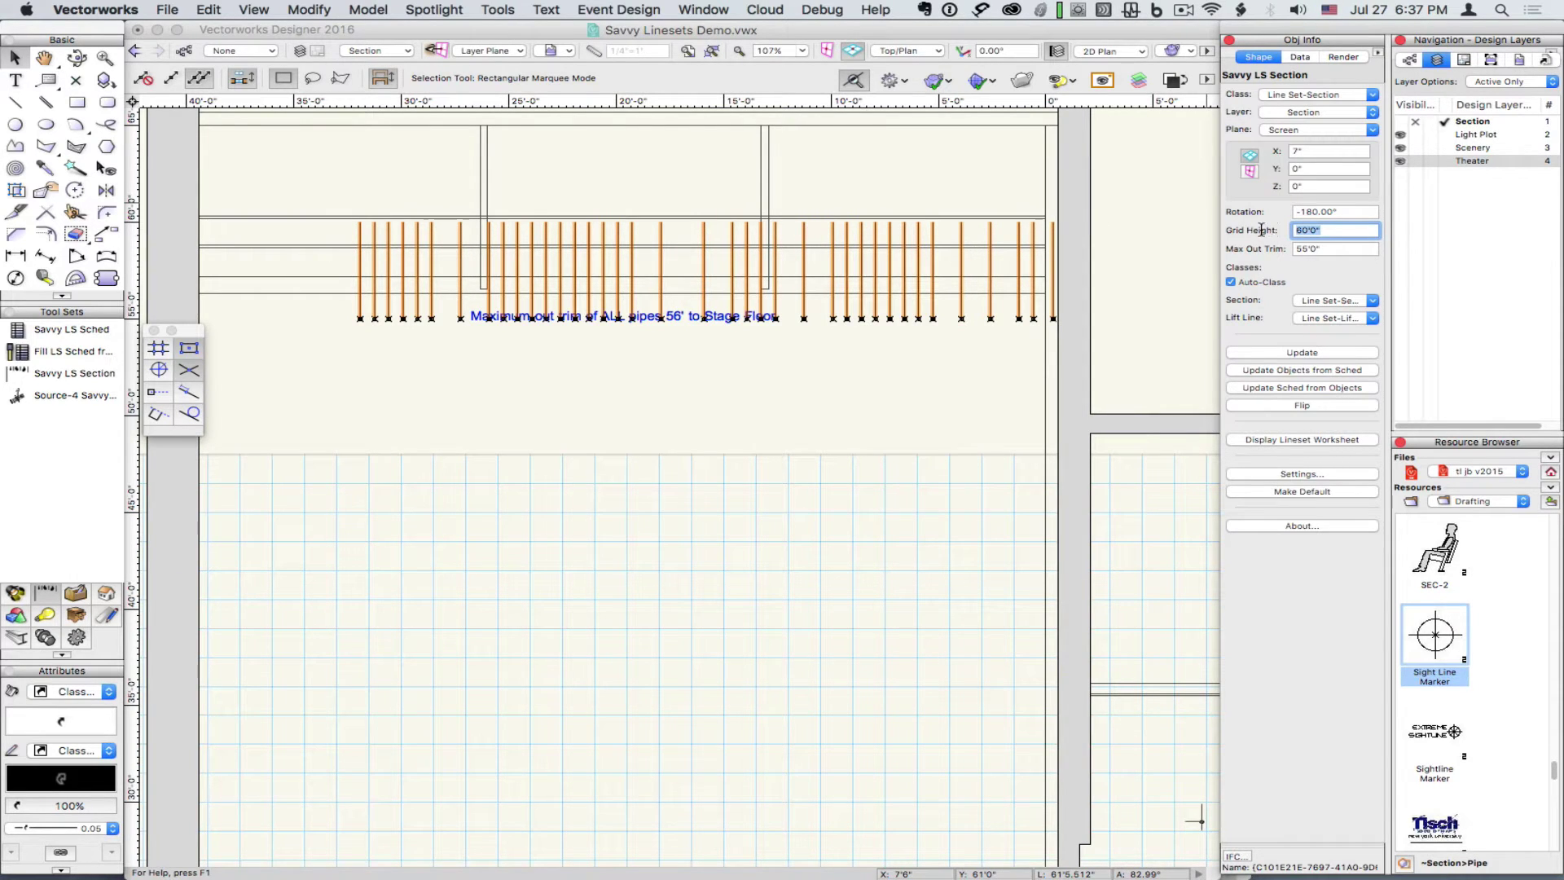
text(70)
key(Return)
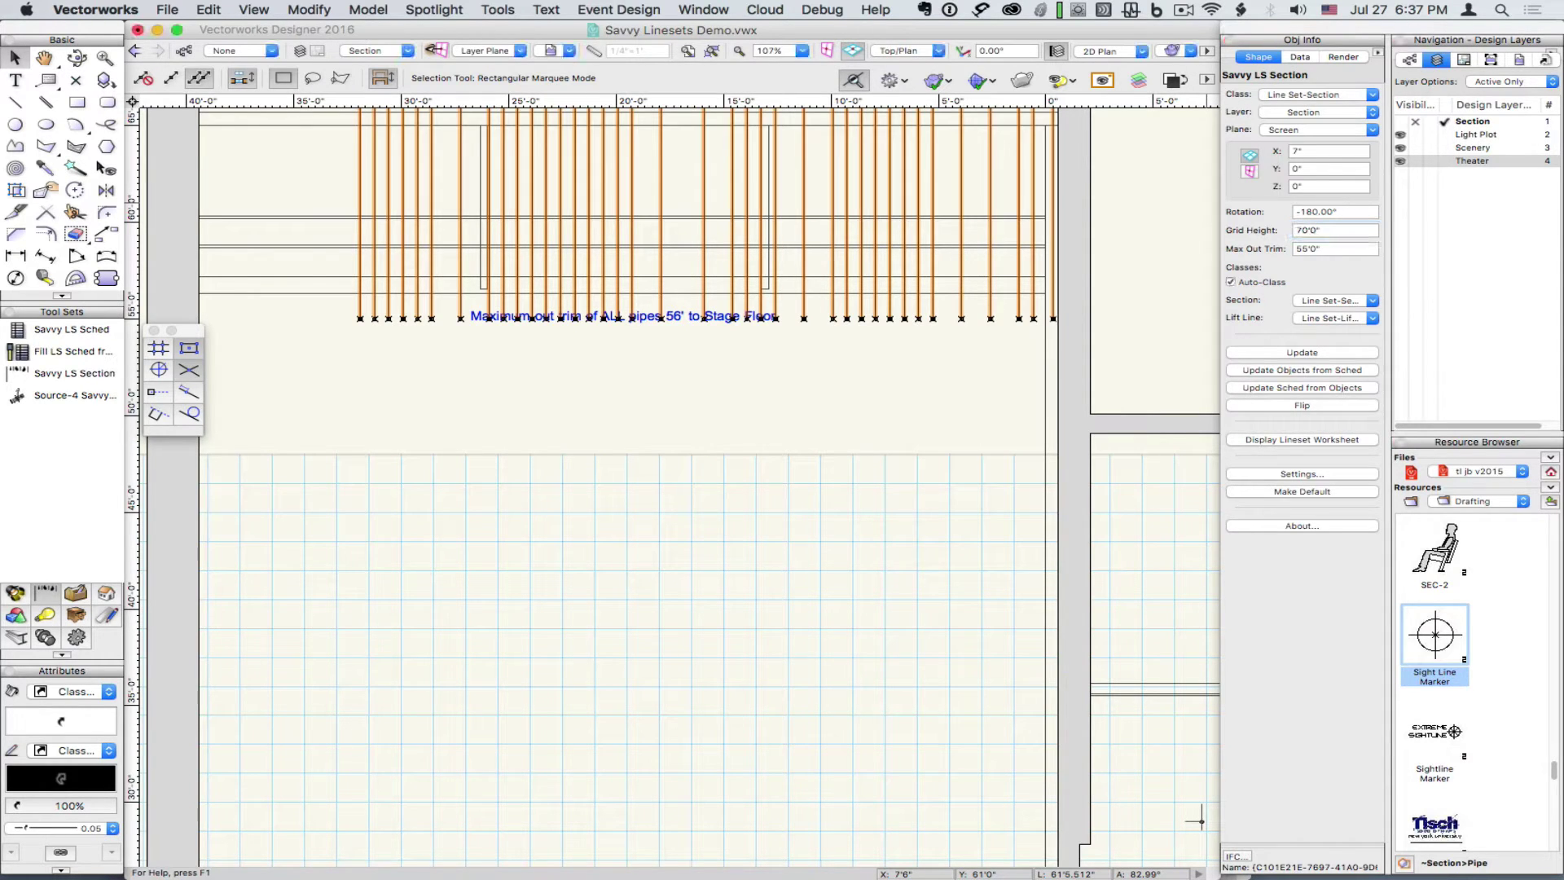
- Set the section's maximum out trim to 56'0"
click(1322, 248)
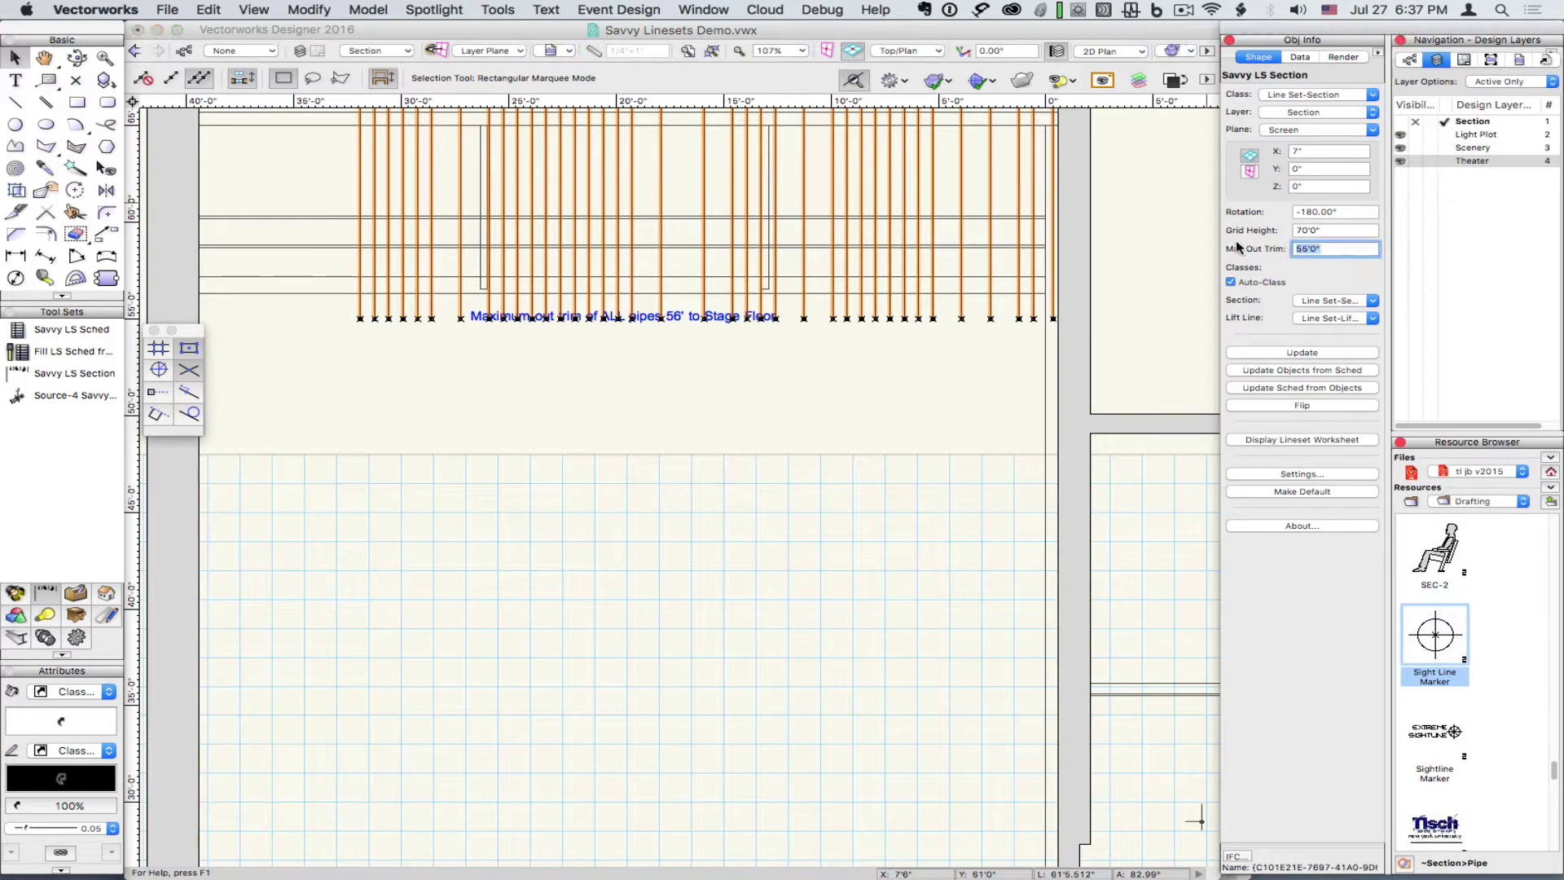
text(56)
key(Return)
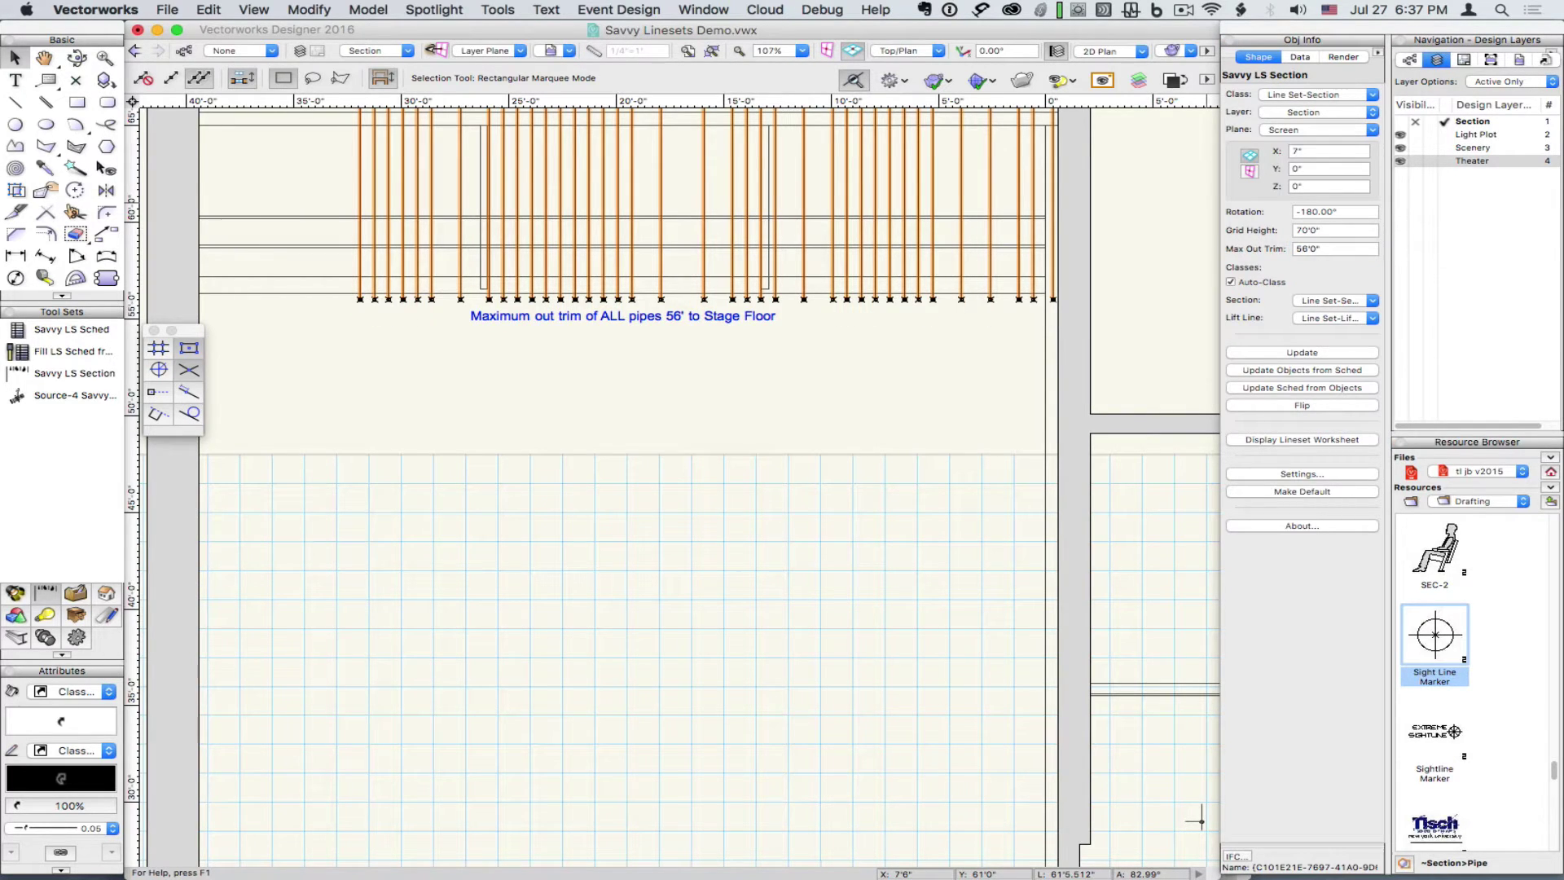
scroll(1194, 820, down, 3)
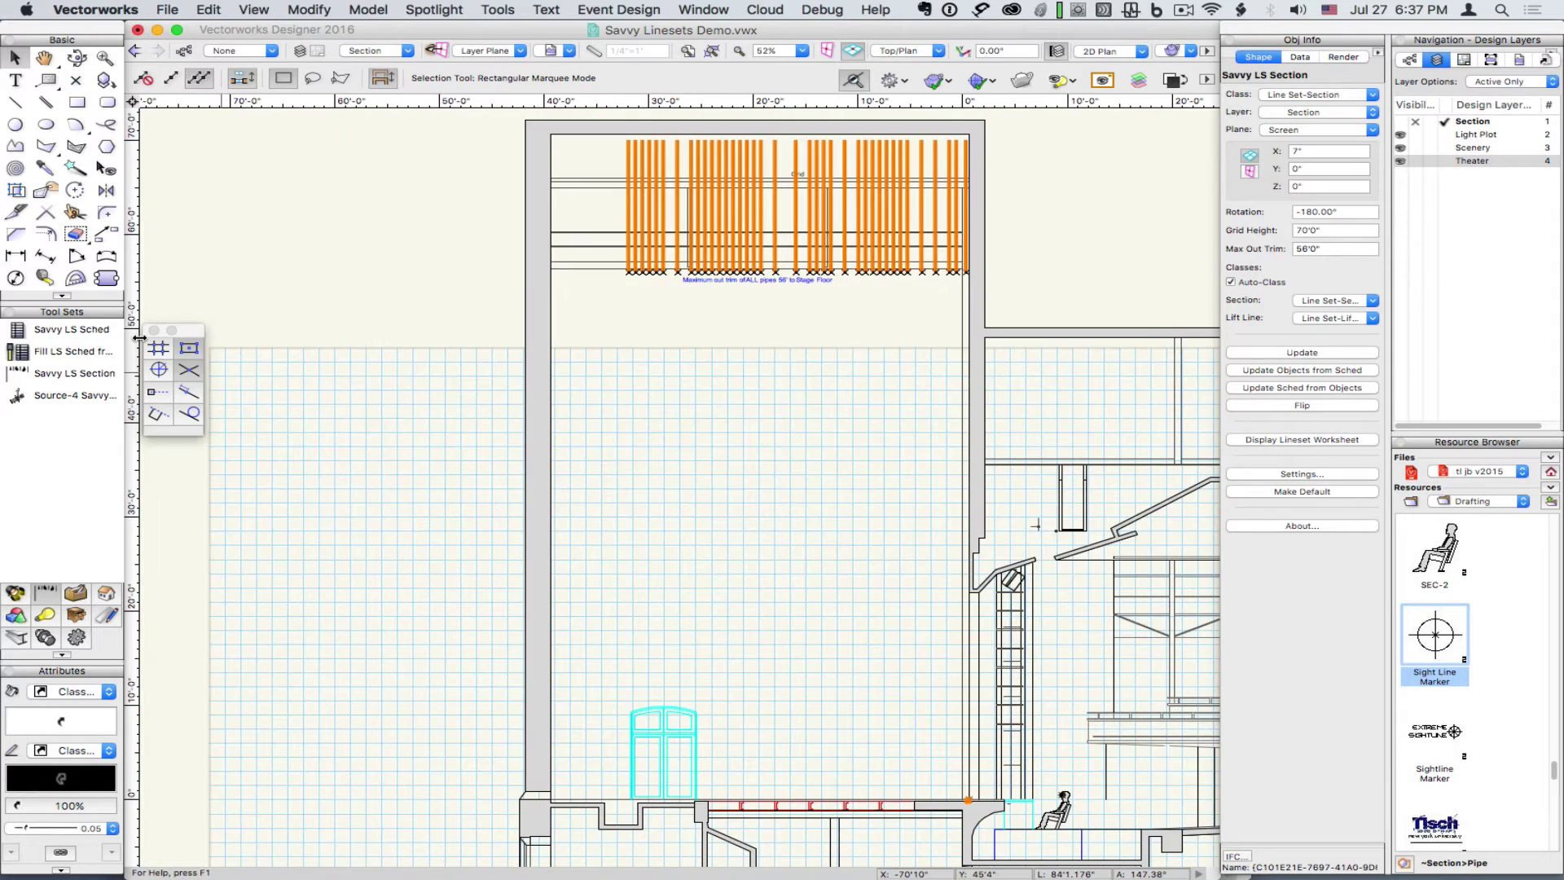
click(80, 376)
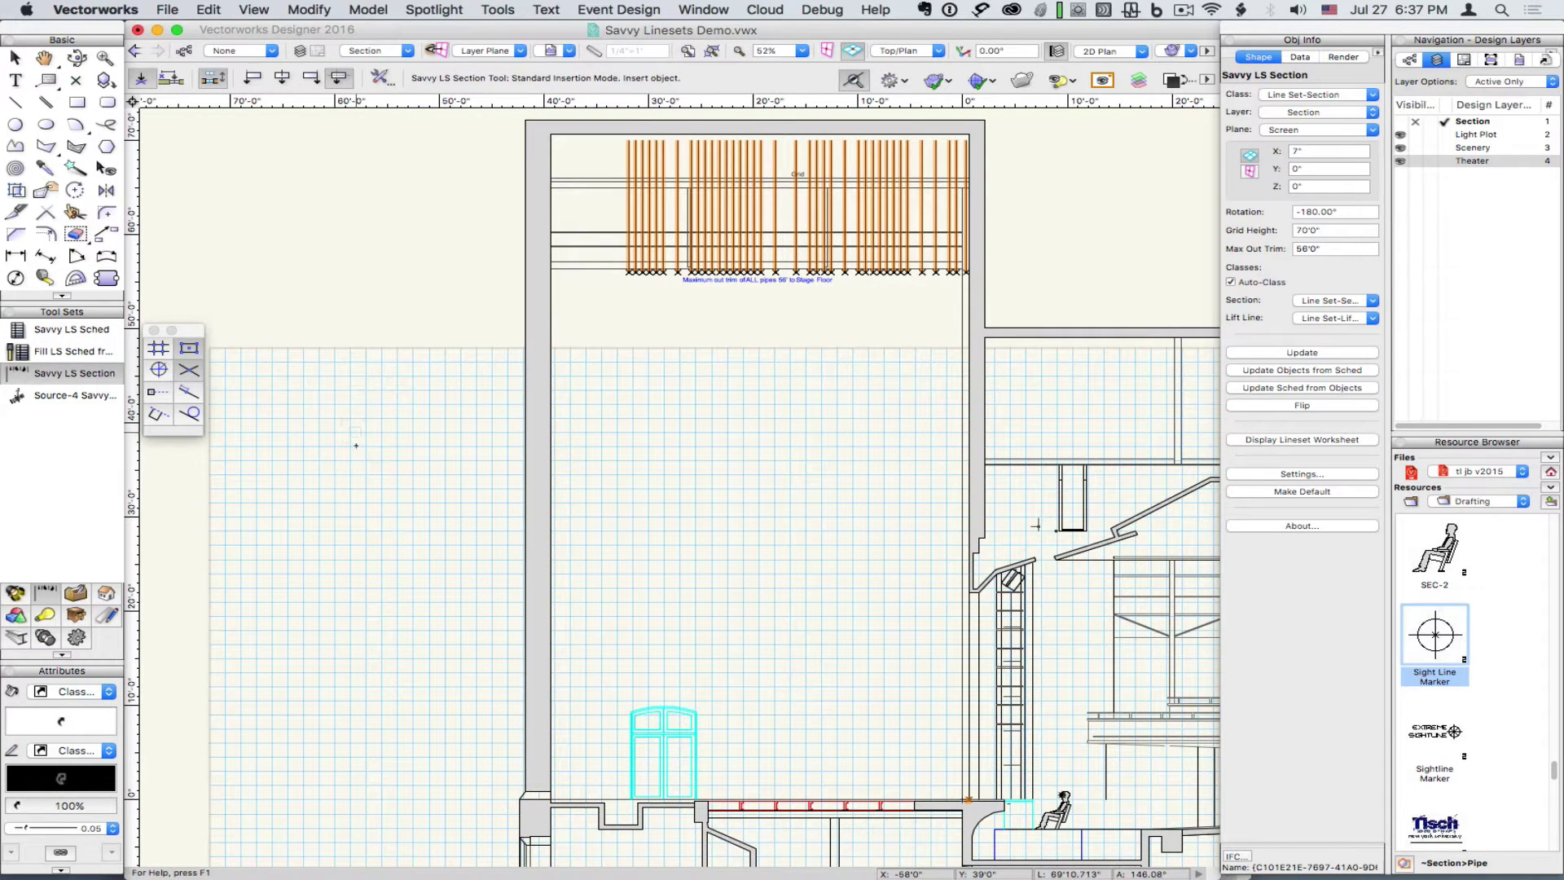
click(320, 450)
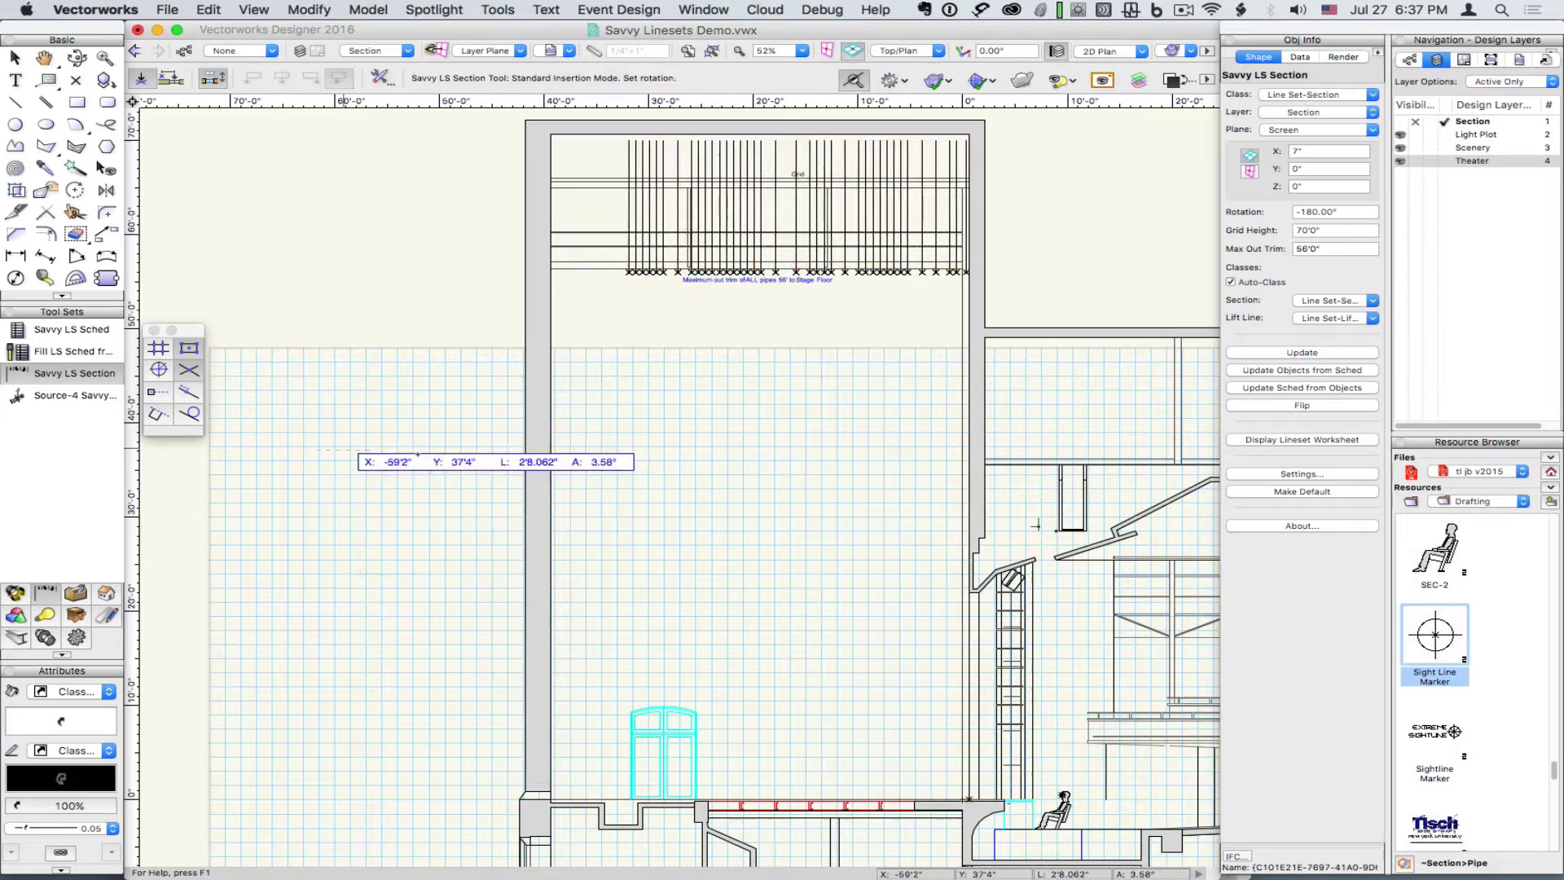
click(347, 627)
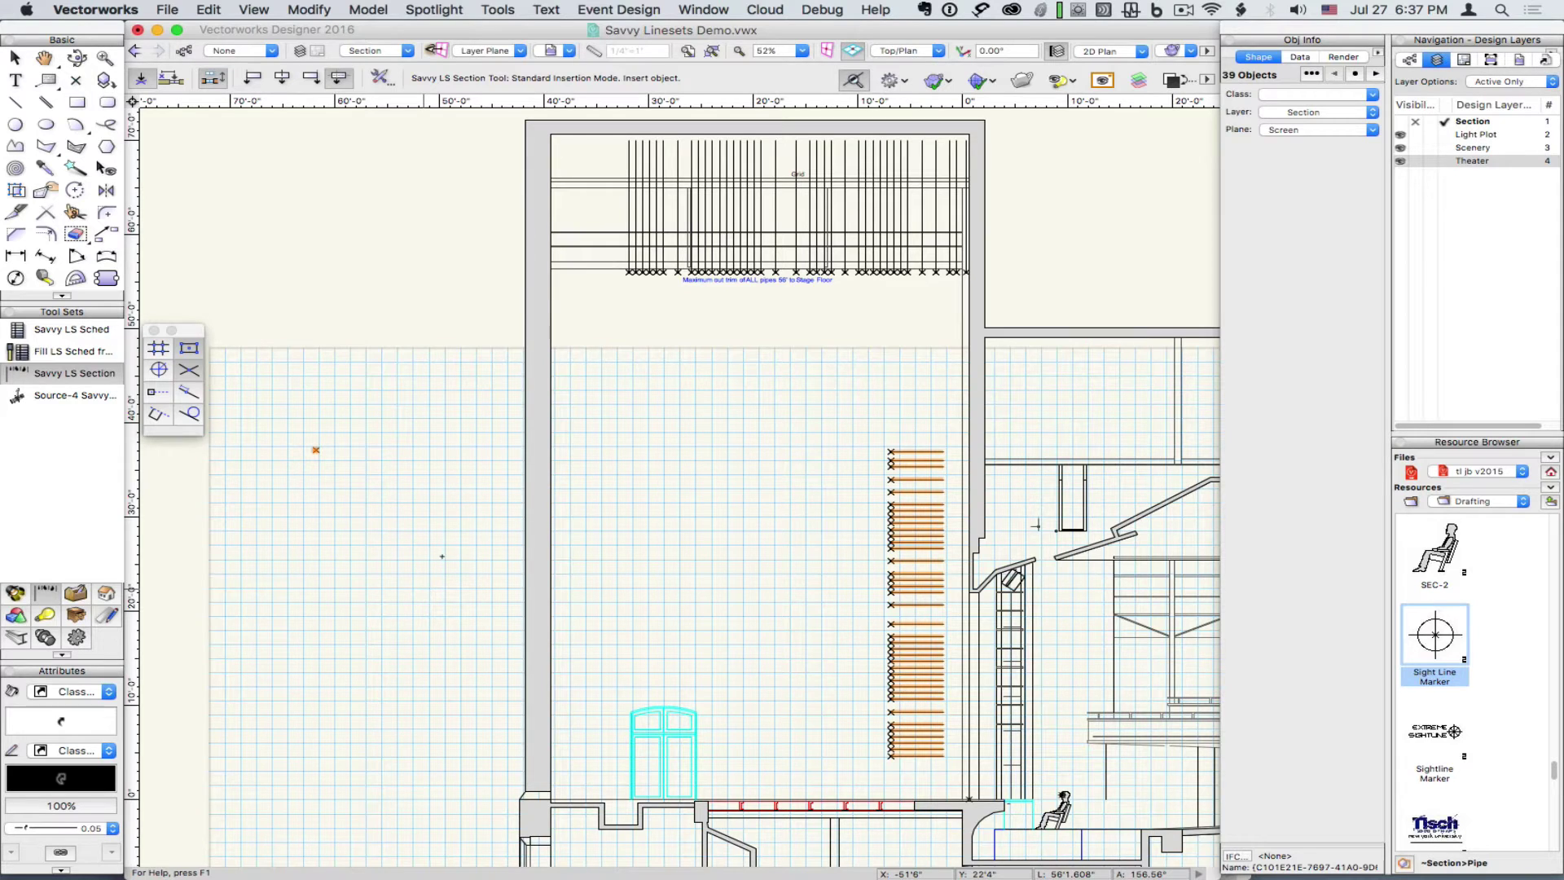
key(Delete)
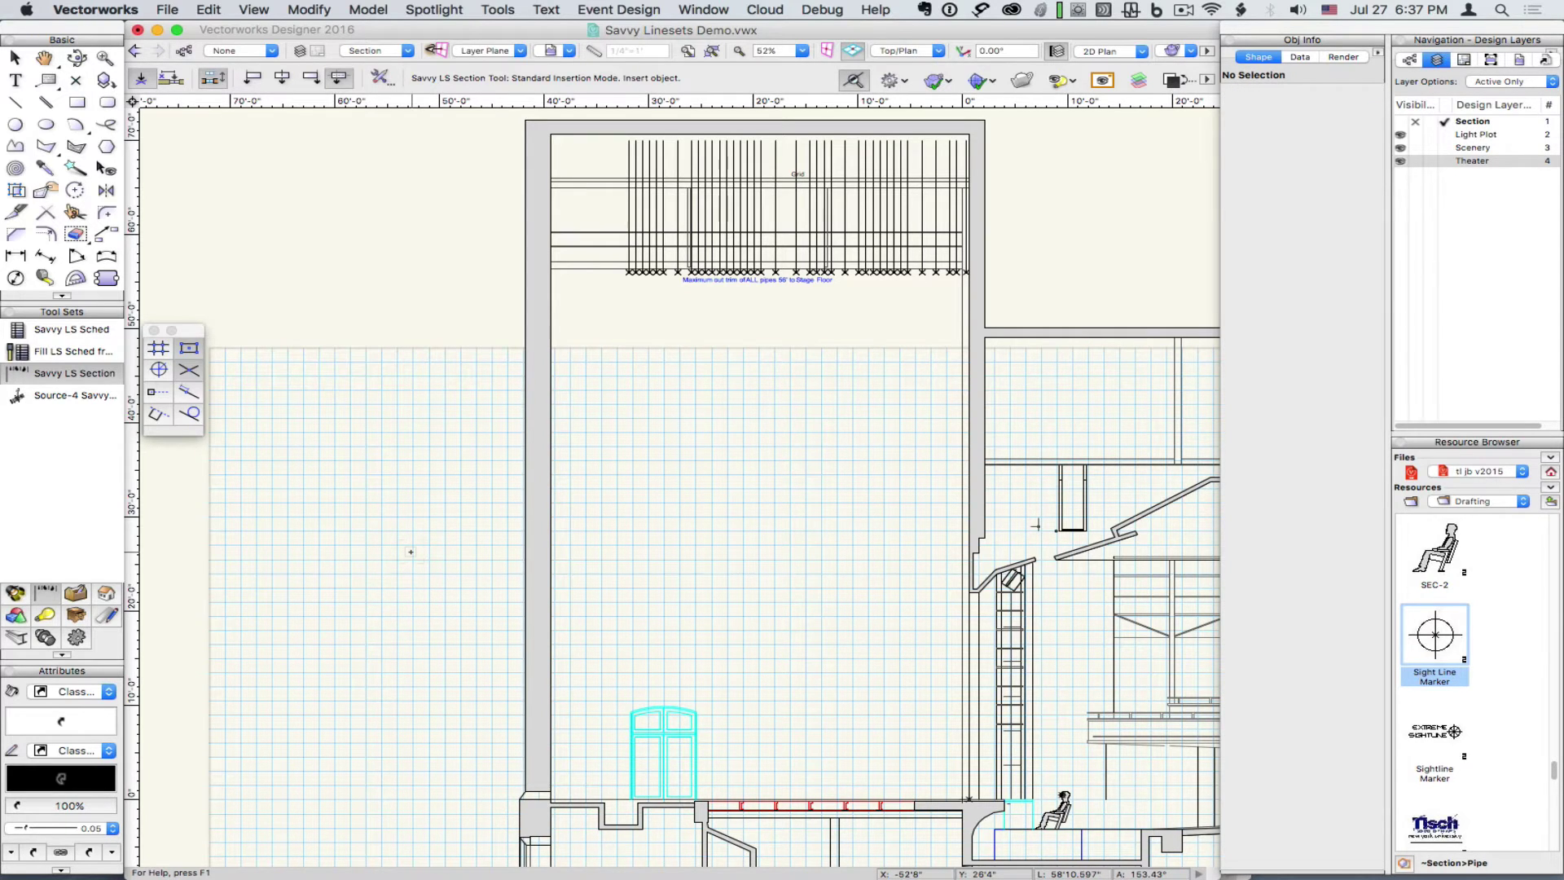
- Place a vertically rotated lineset schedule in the empty space above the pipes
key(space)
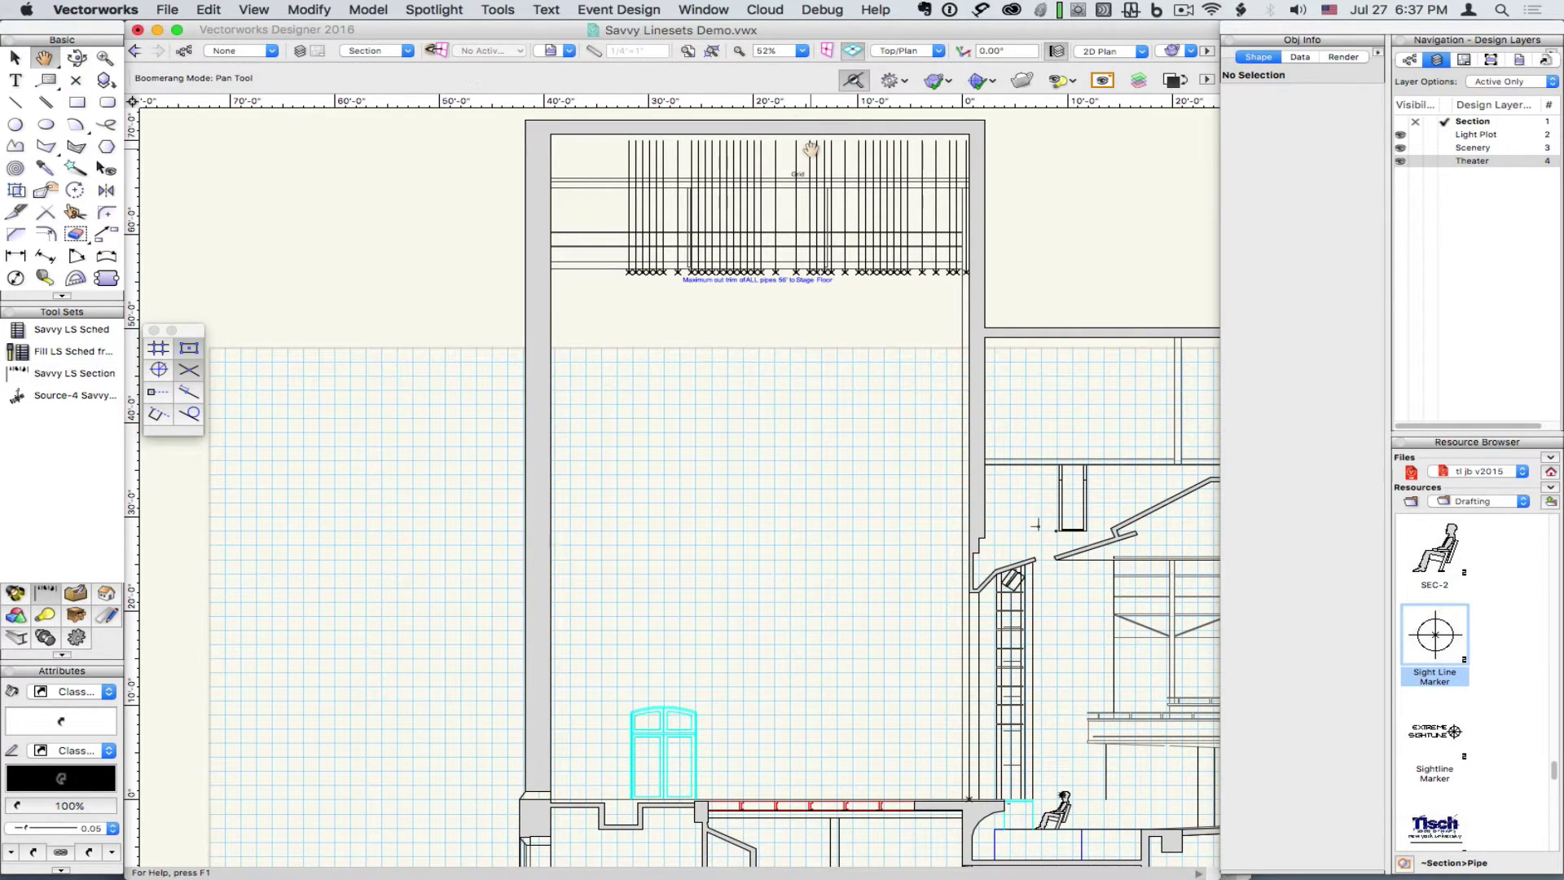
mouse_move(810, 148)
mouse_down()
mouse_move(815, 181)
mouse_move(766, 328)
mouse_move(728, 349)
mouse_up()
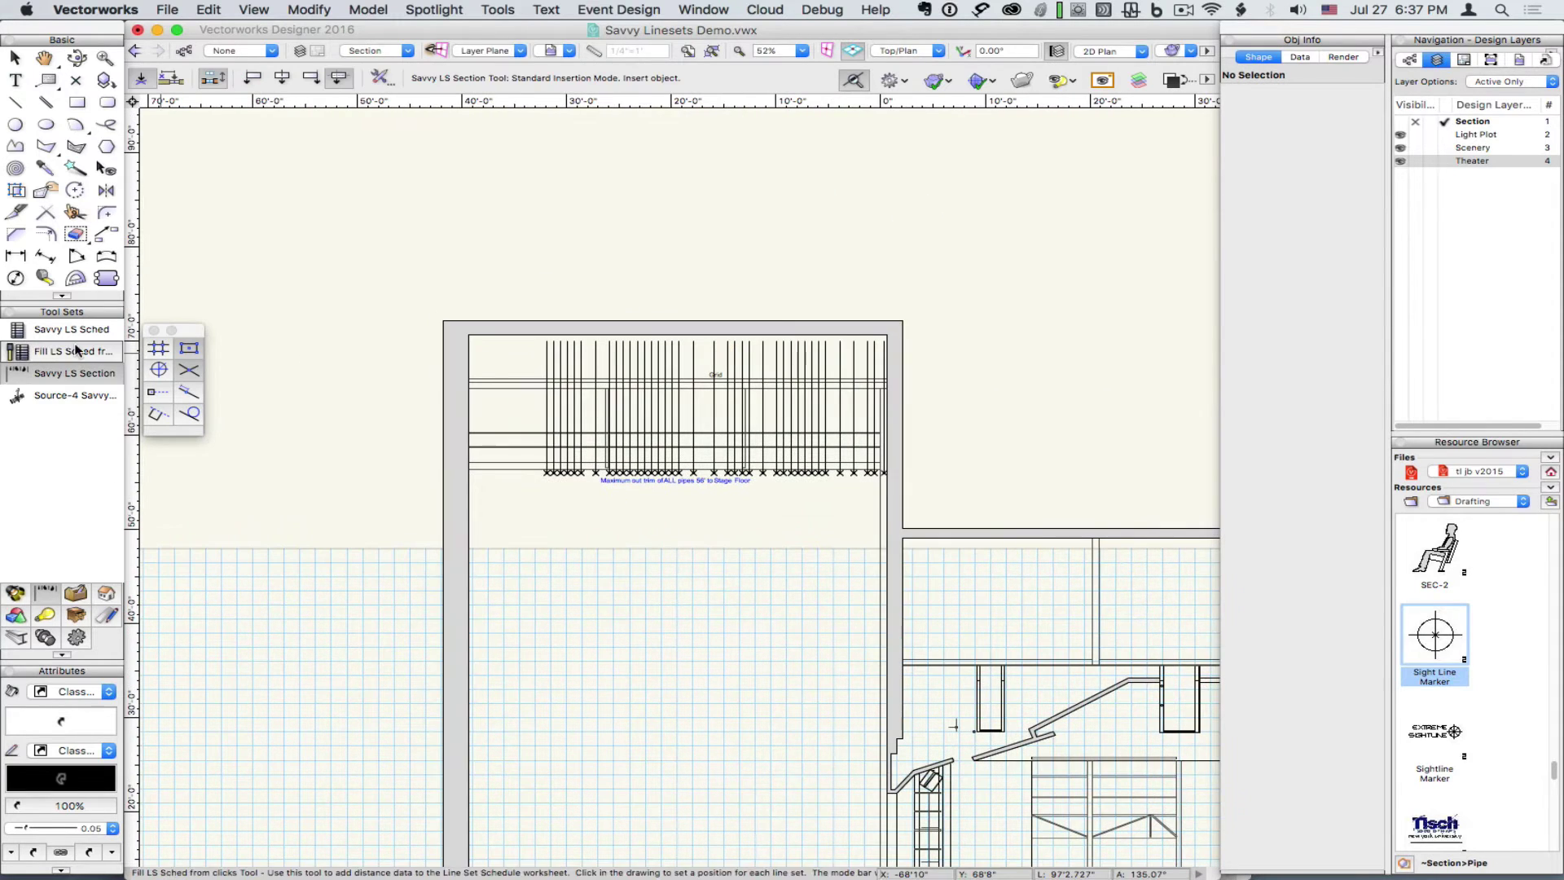
click(62, 330)
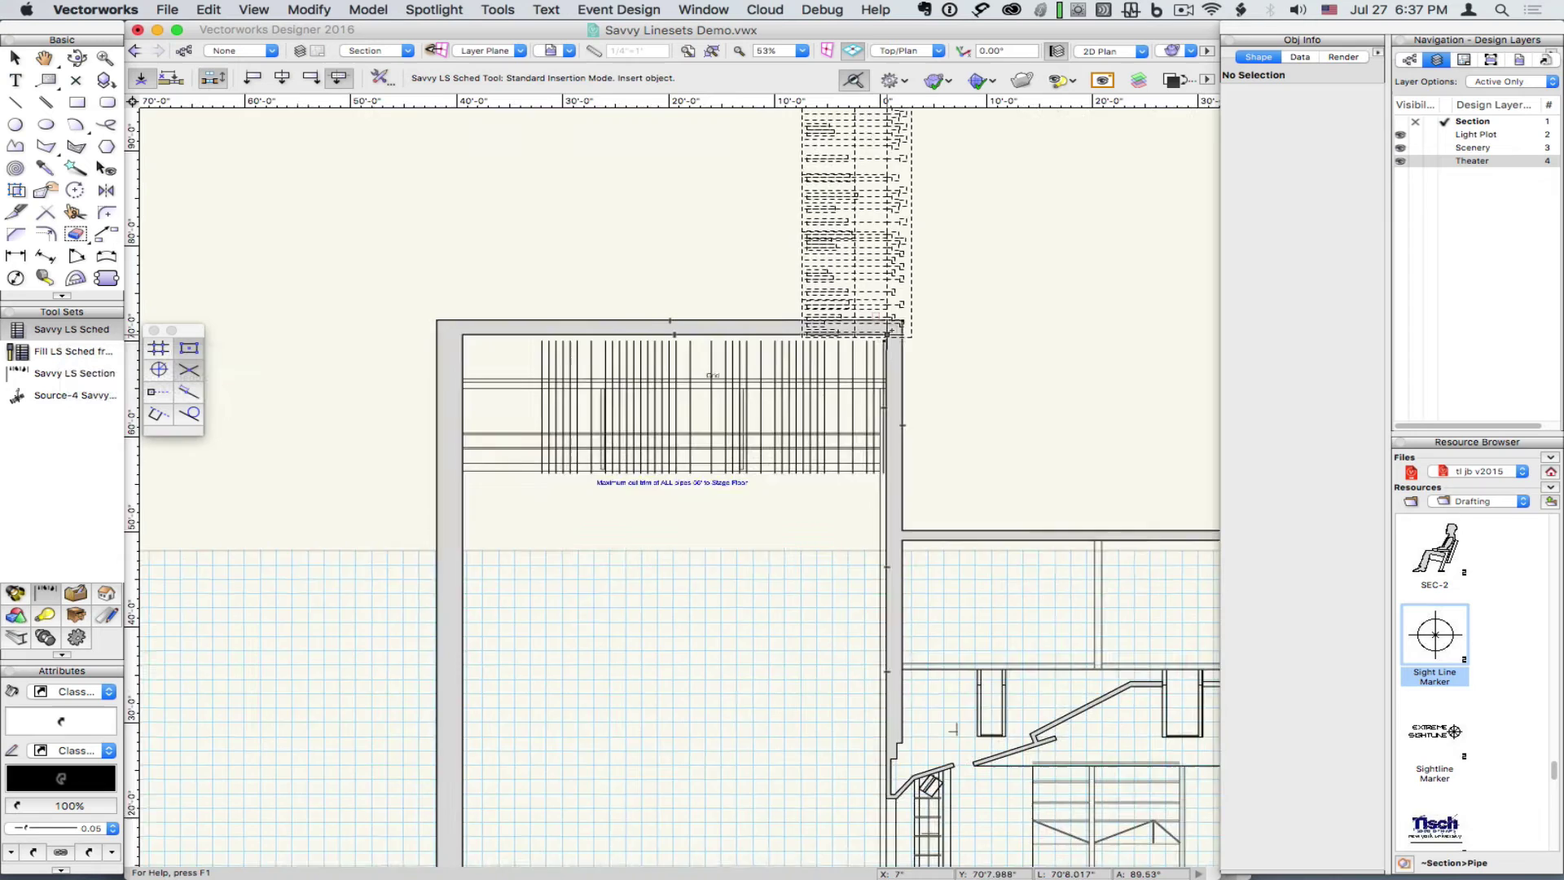
scroll(890, 329, up, 5)
click(890, 329)
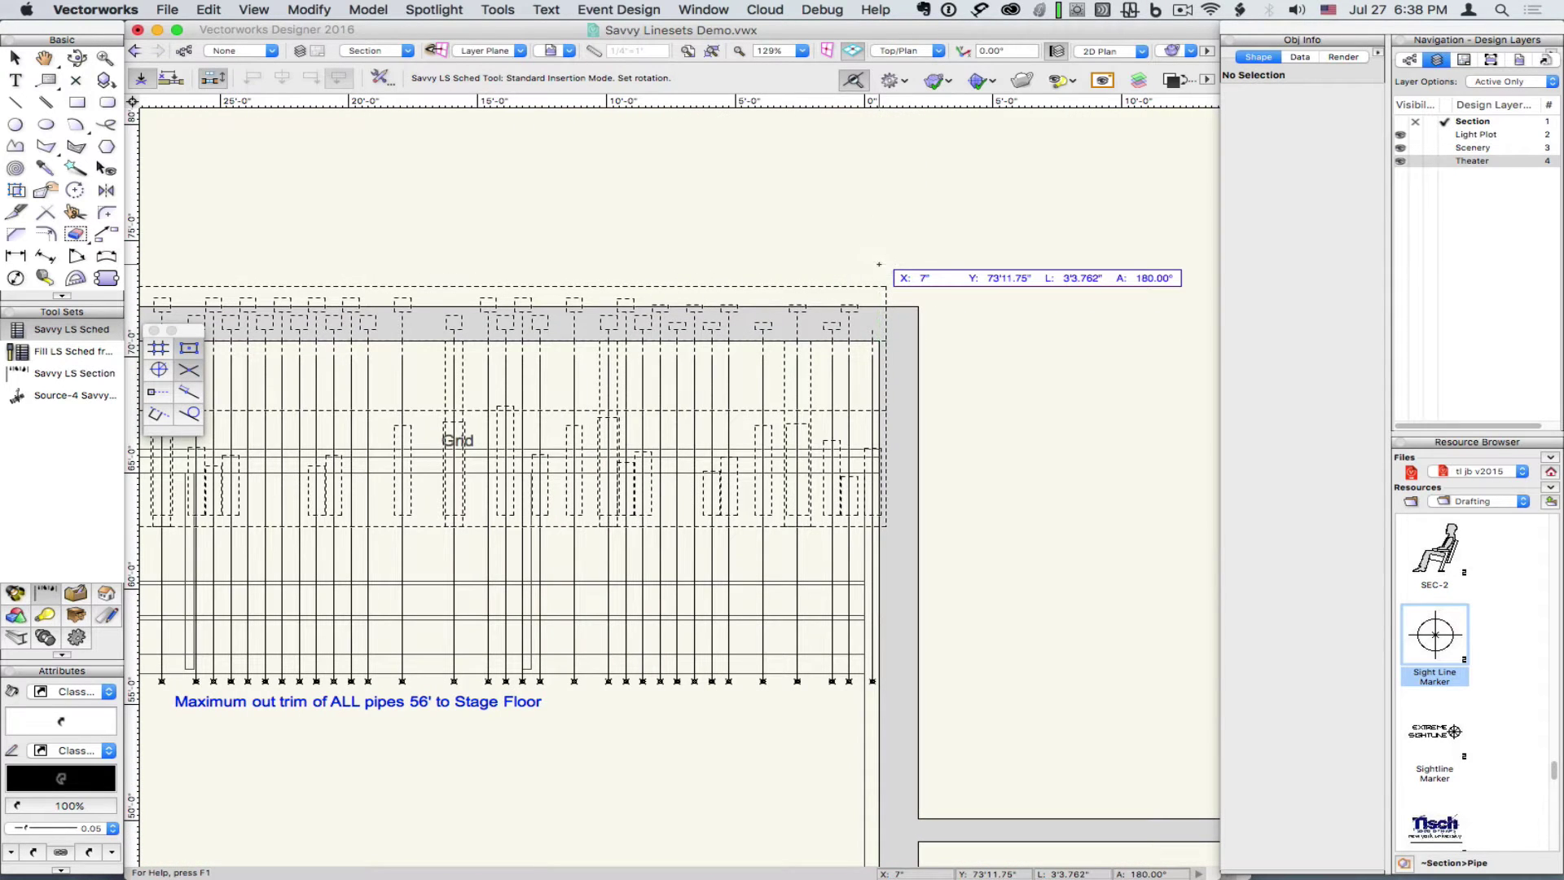
click(879, 264)
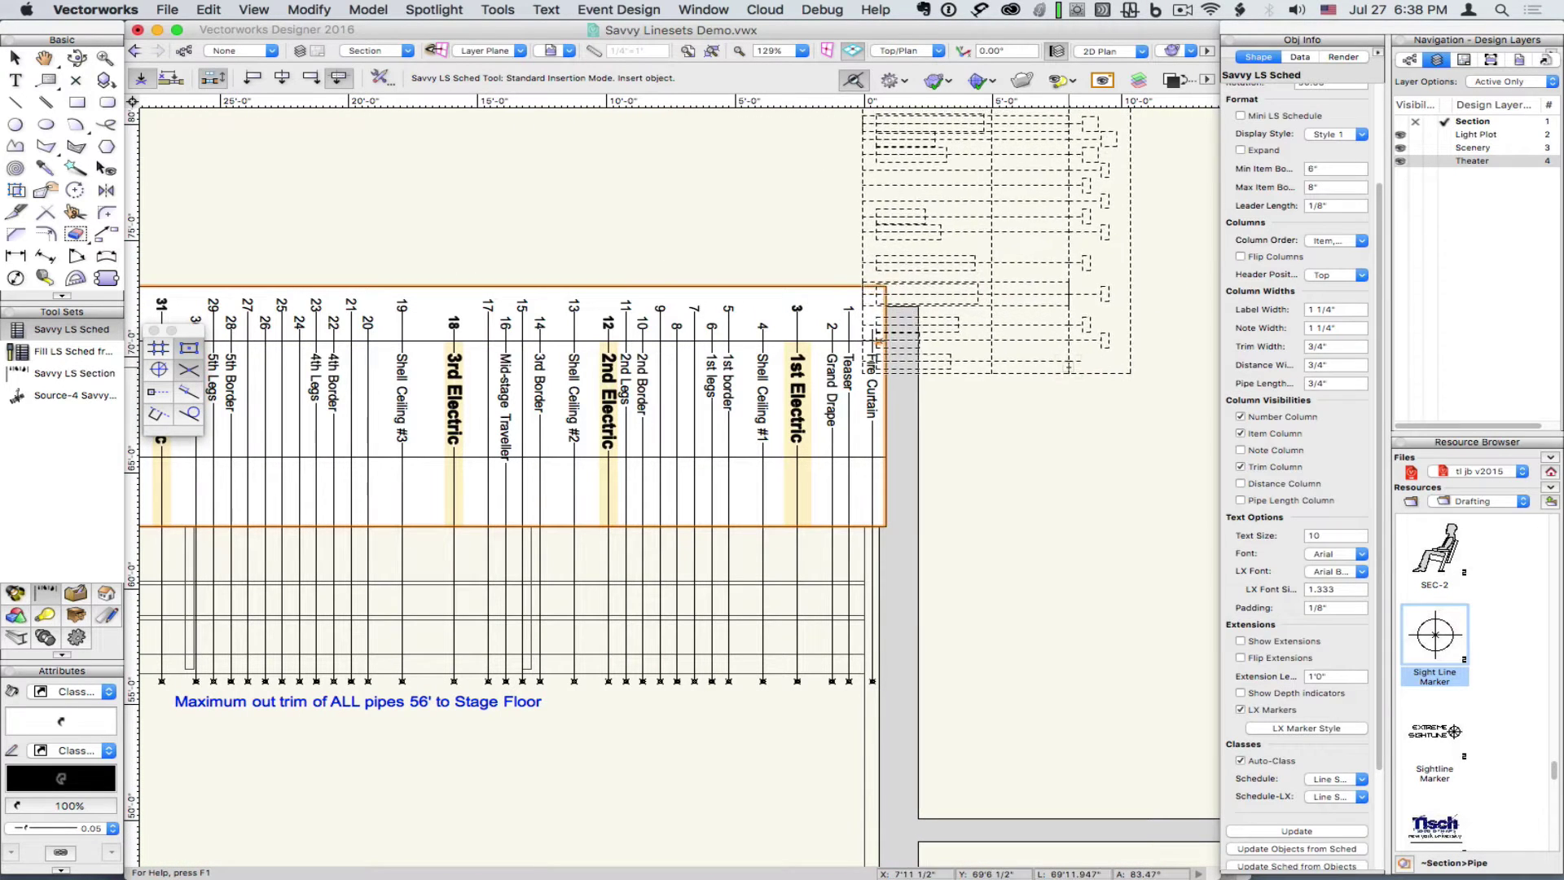
- Move the schedule's No., Item and Trim headers to the bottom and drag it below the pipes
click(1336, 274)
click(1333, 309)
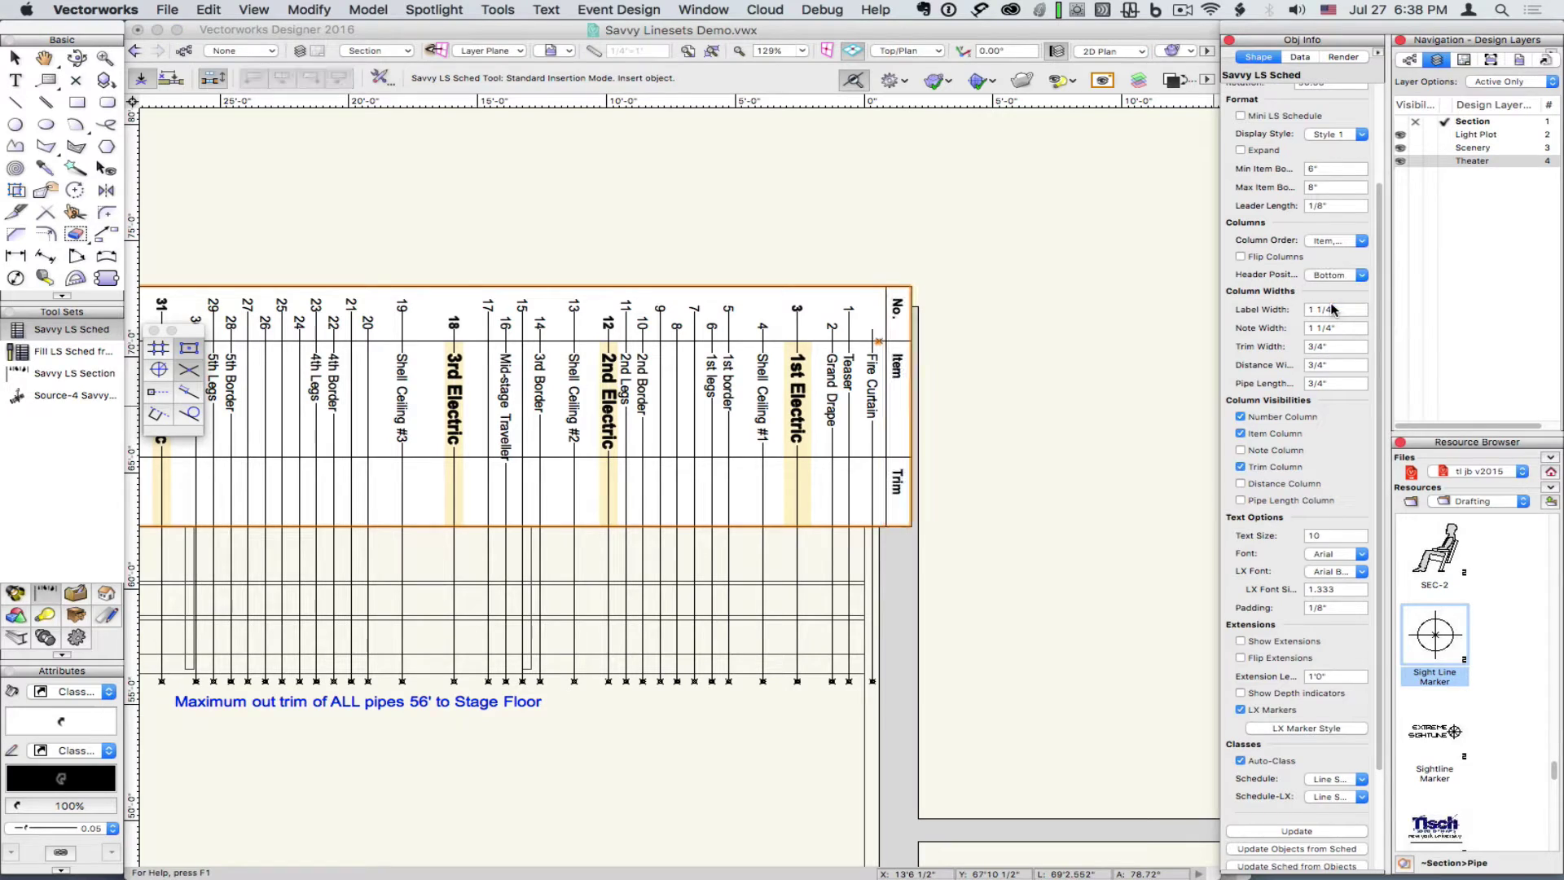
scroll(1140, 309, down, 2)
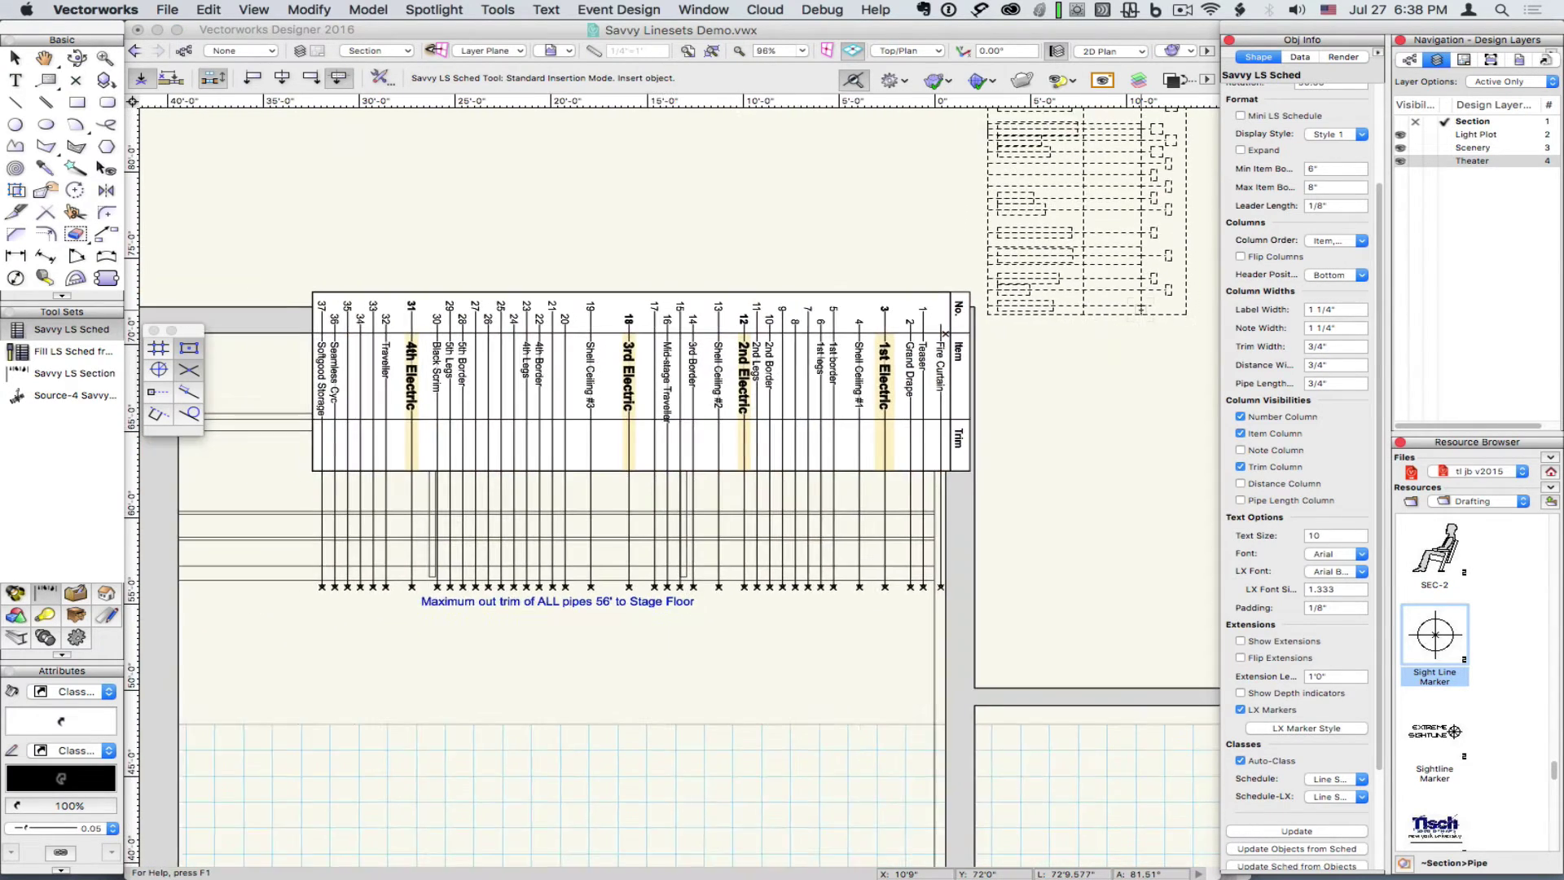
key(space)
drag(588, 411, 726, 191)
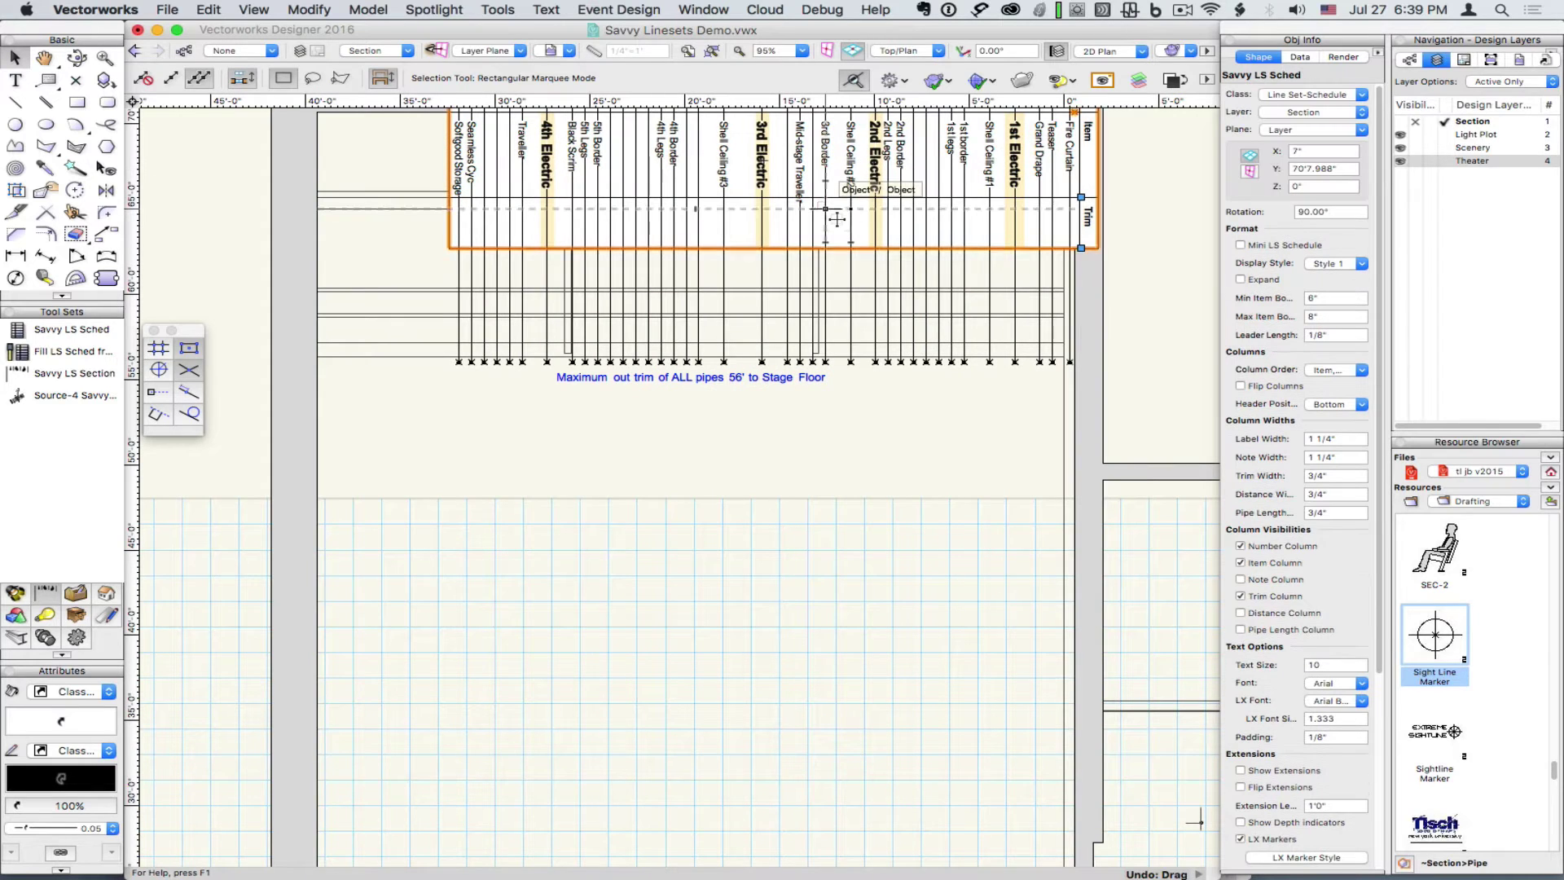
drag(837, 219, 824, 742)
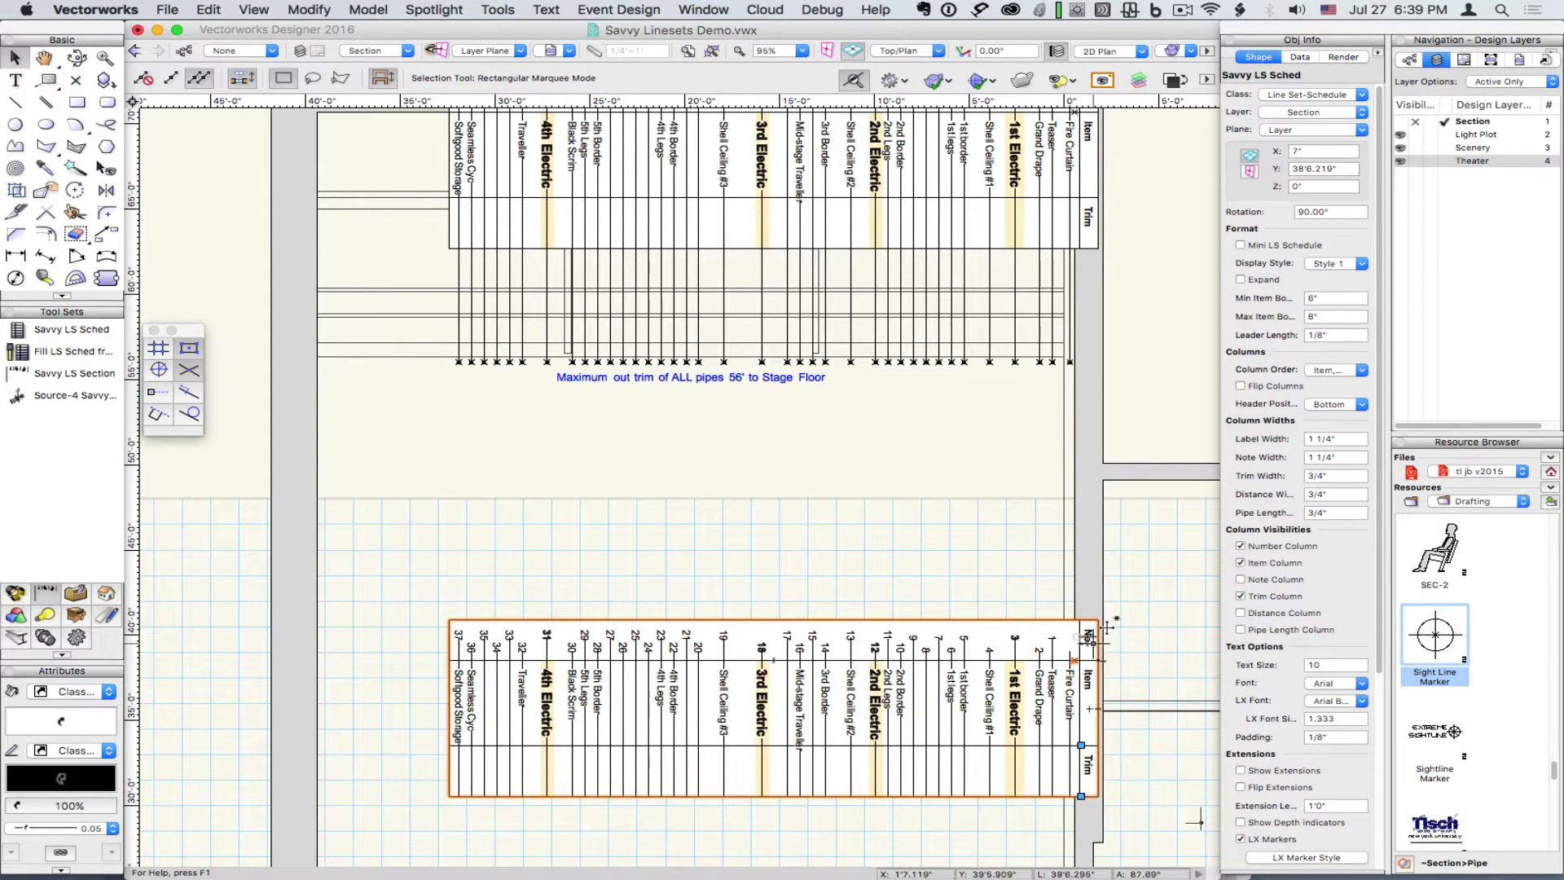
- Enable Mini LS Schedule on the lower schedule with text size 7, then deselect it
click(1241, 246)
click(1242, 246)
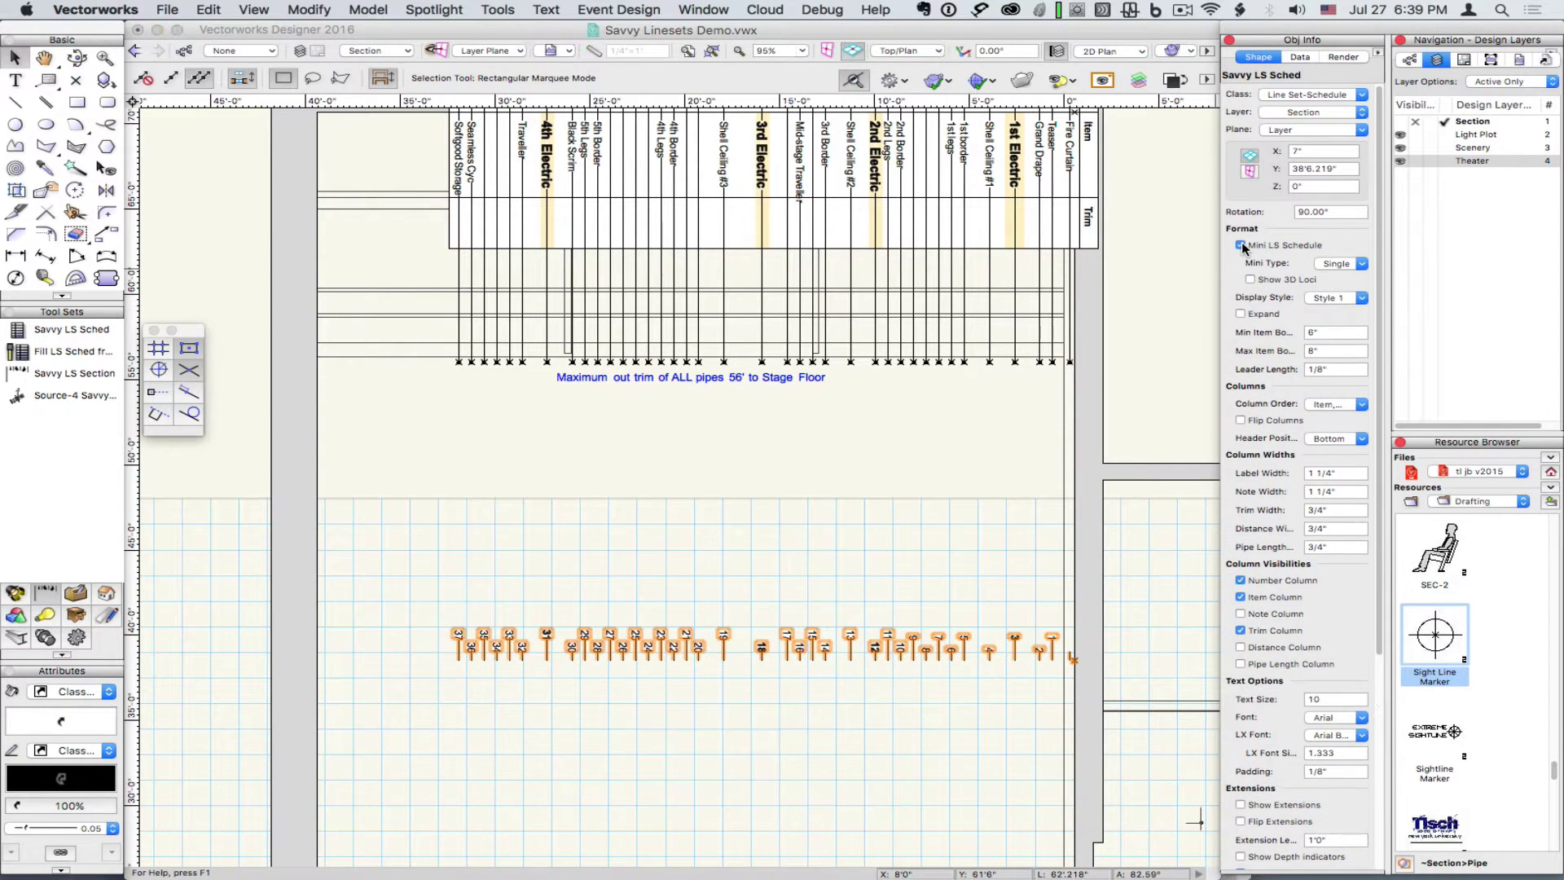
click(1268, 693)
text(7)
key(Return)
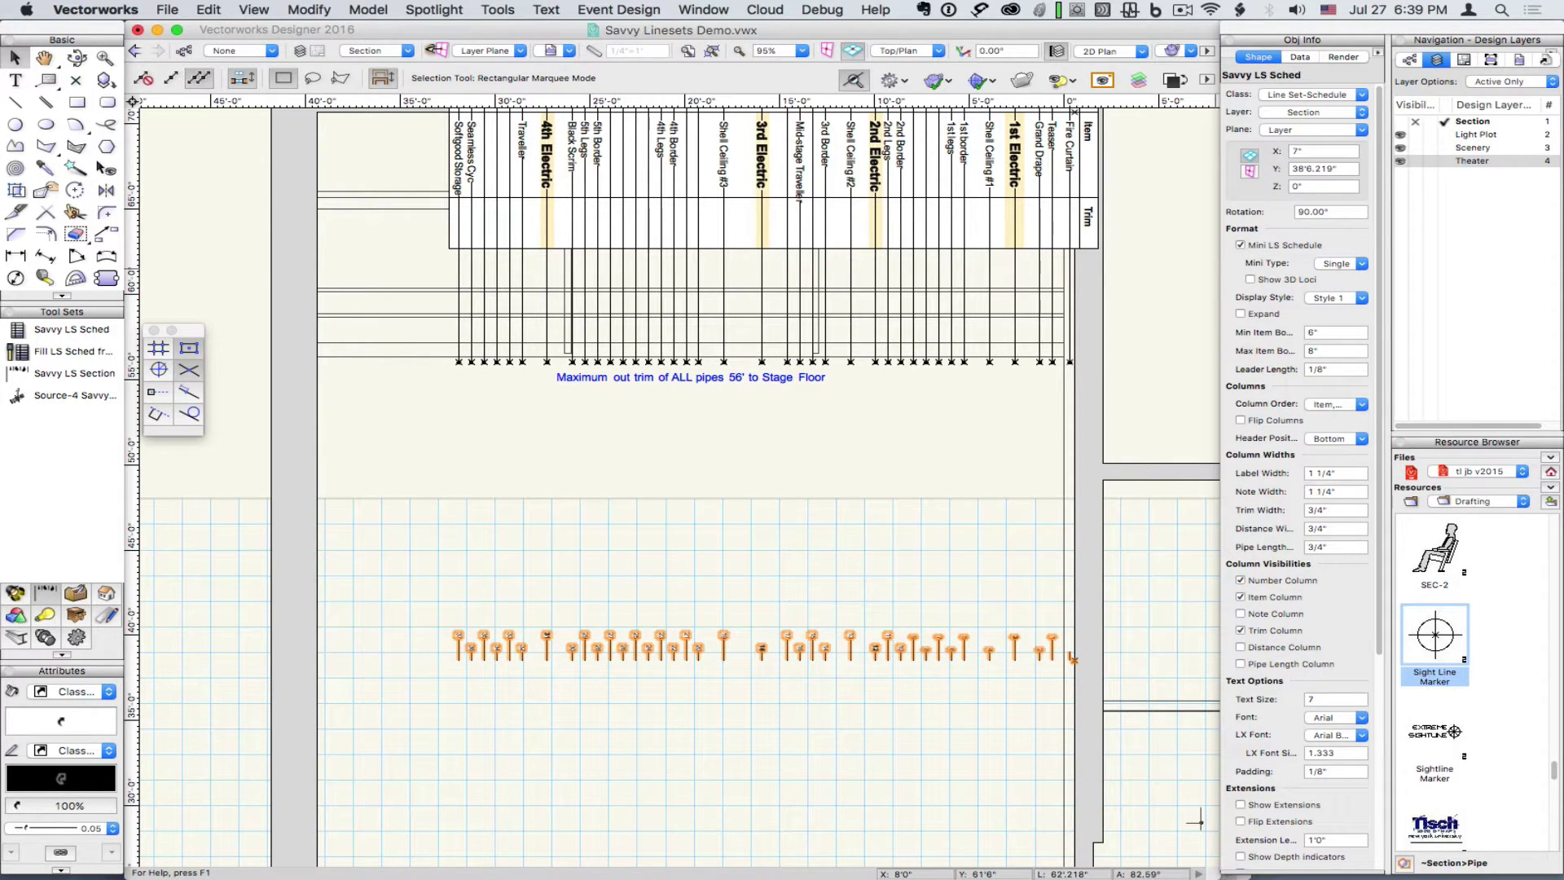
click(1029, 394)
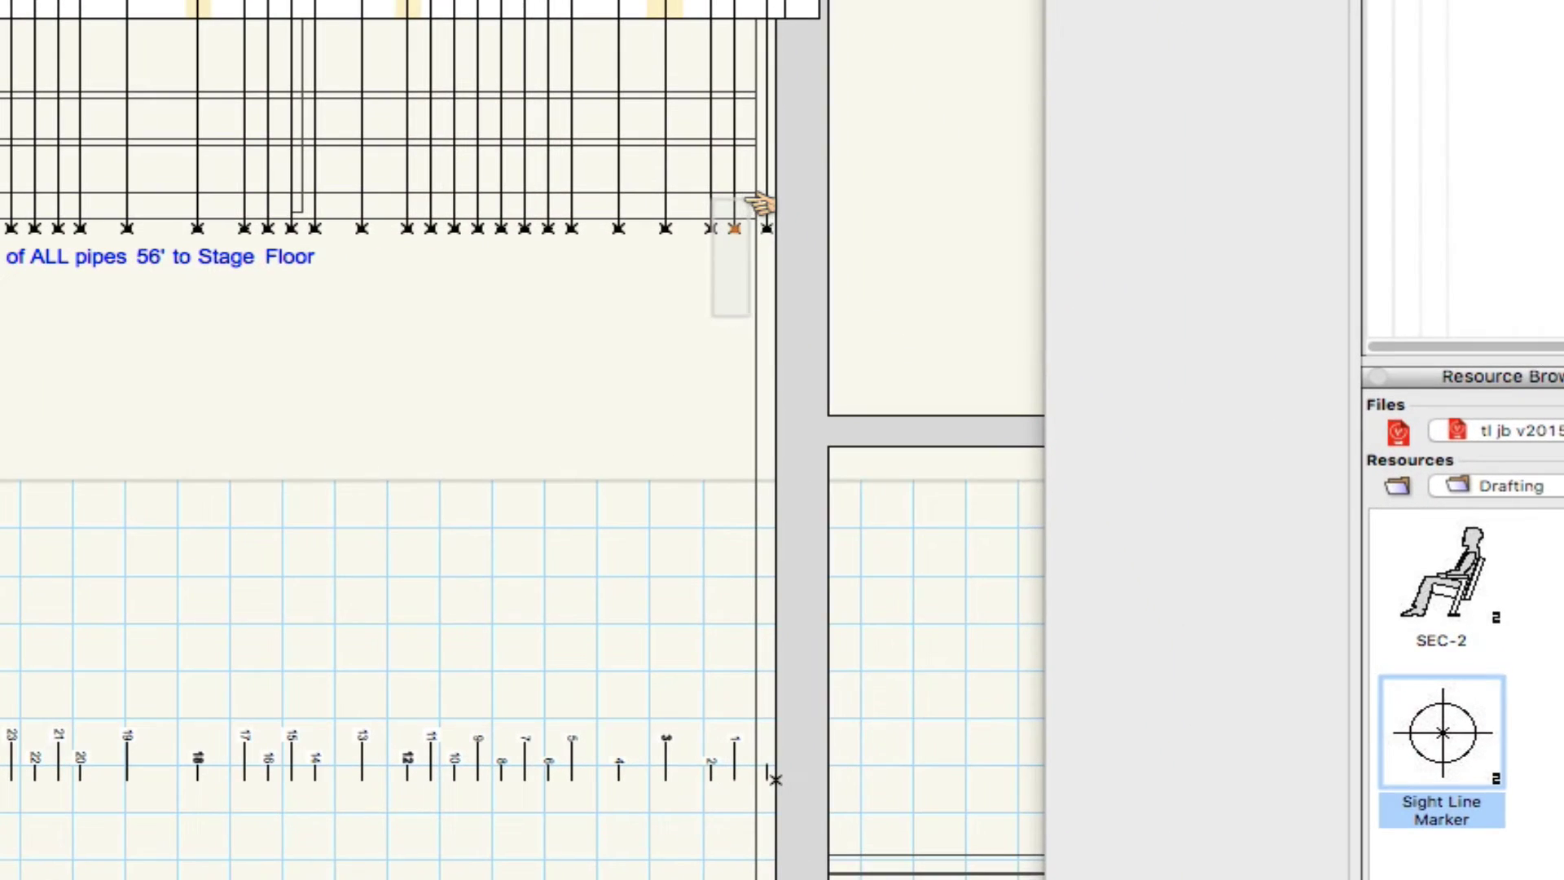
- Check Softgood for the Teaser line-set item and give it a 10'0" item height
click(891, 265)
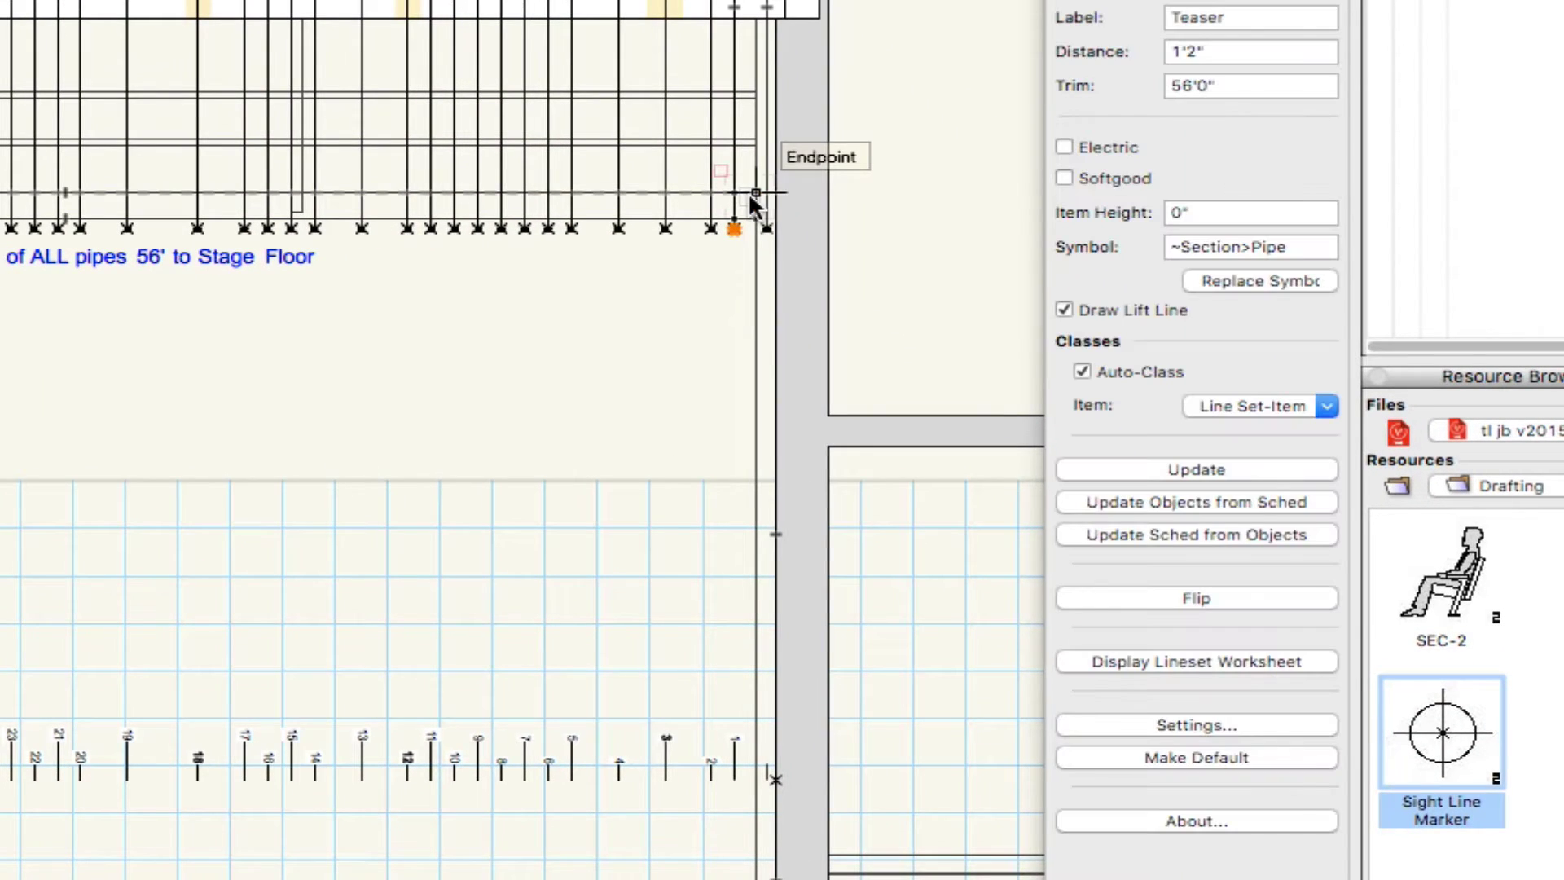
click(1065, 179)
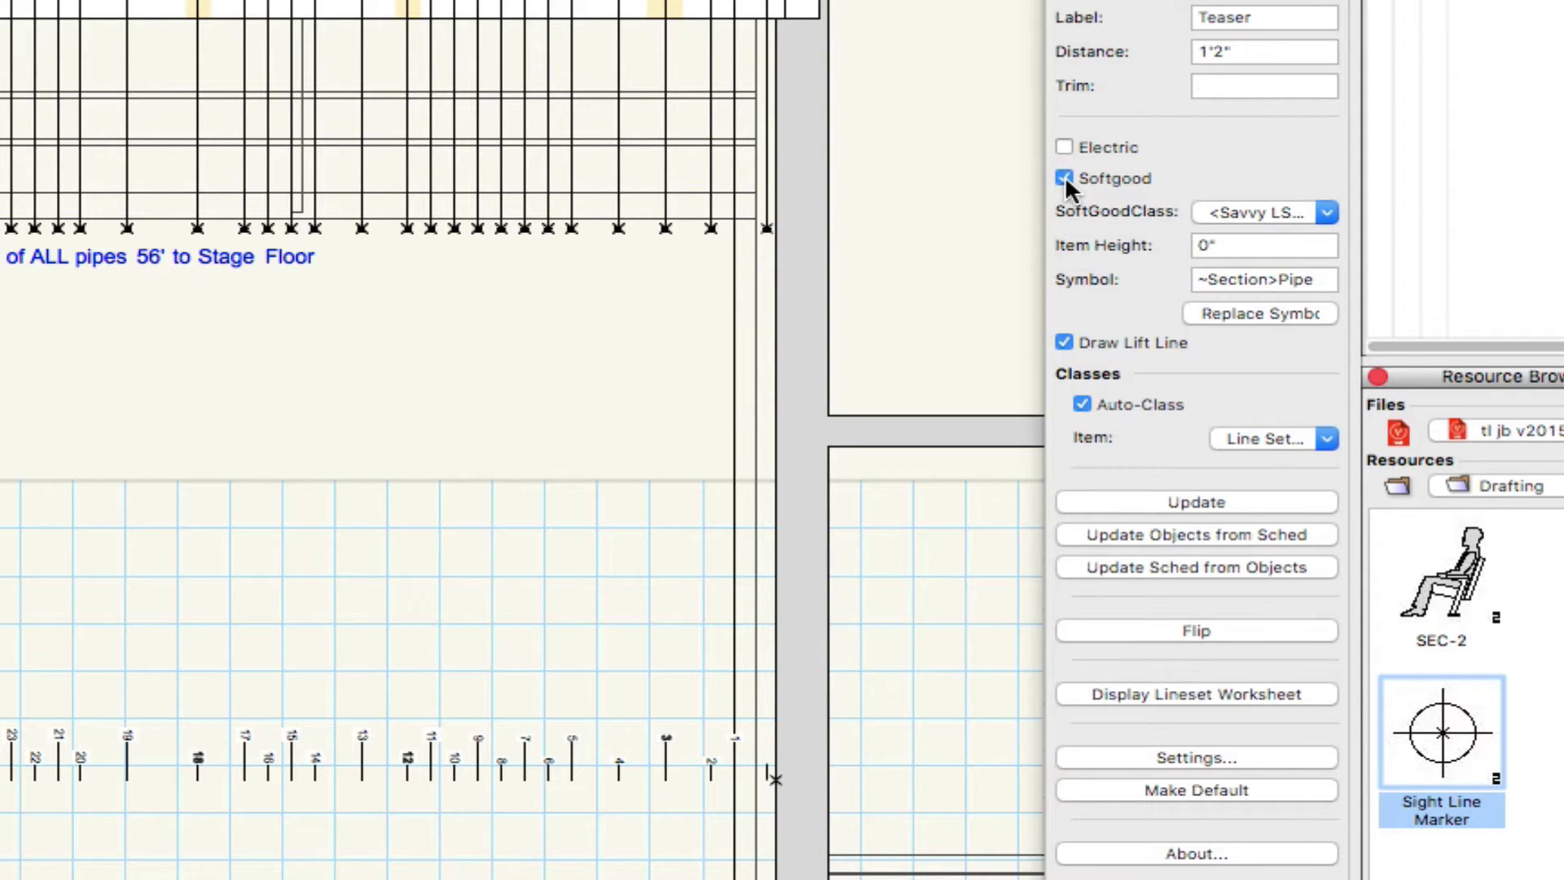
click(1280, 244)
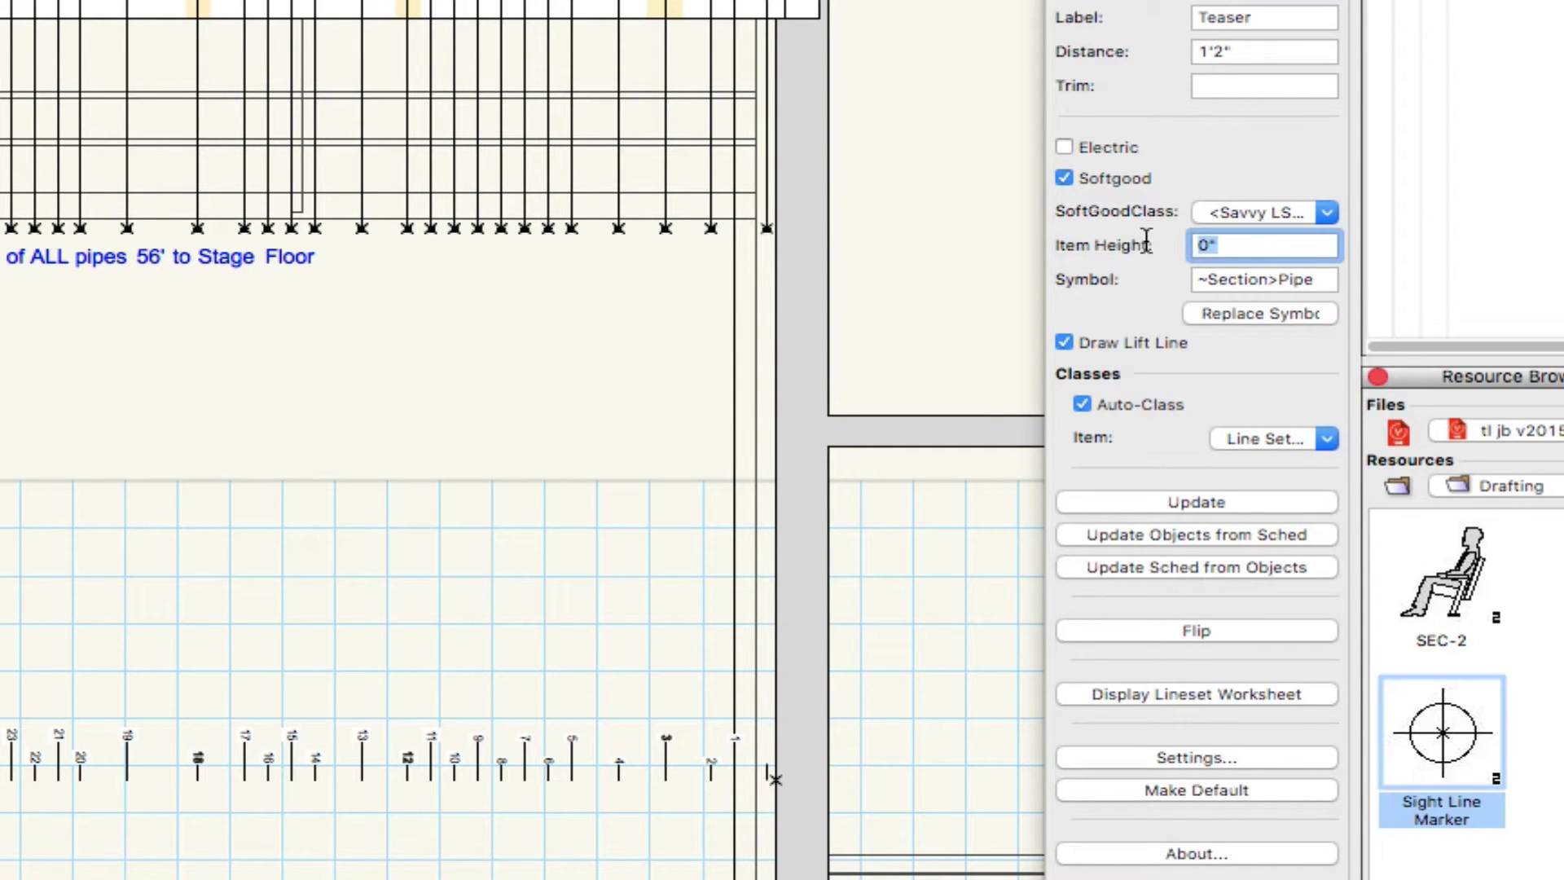
text(10)
key(Return)
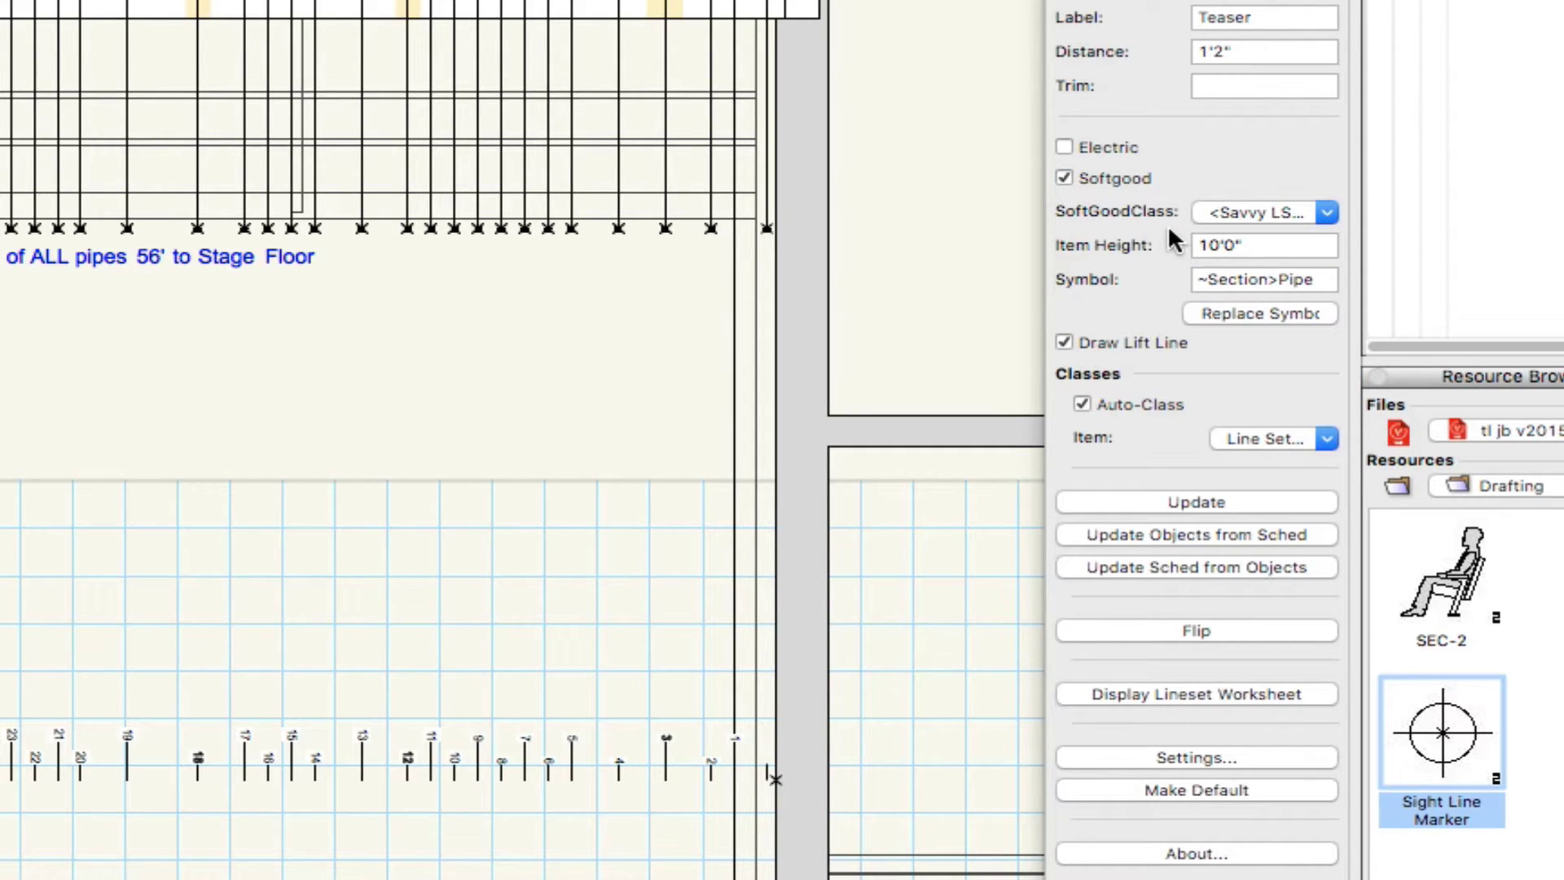
- Create a Softgoods-Section class with 0.50 pen thickness as the Teaser's softgood class
click(1267, 209)
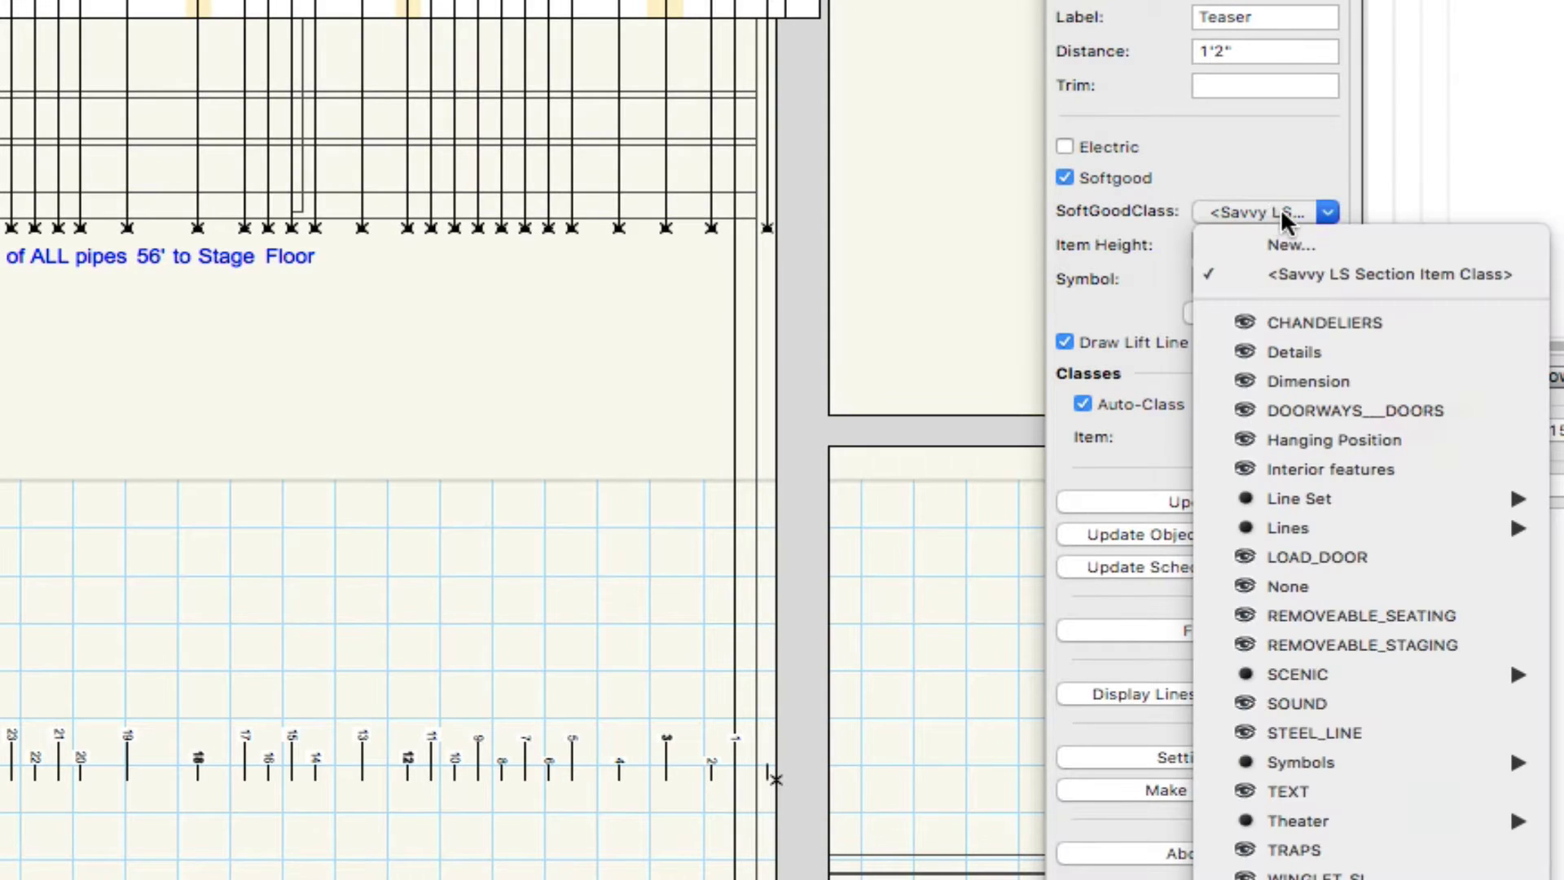
click(1321, 246)
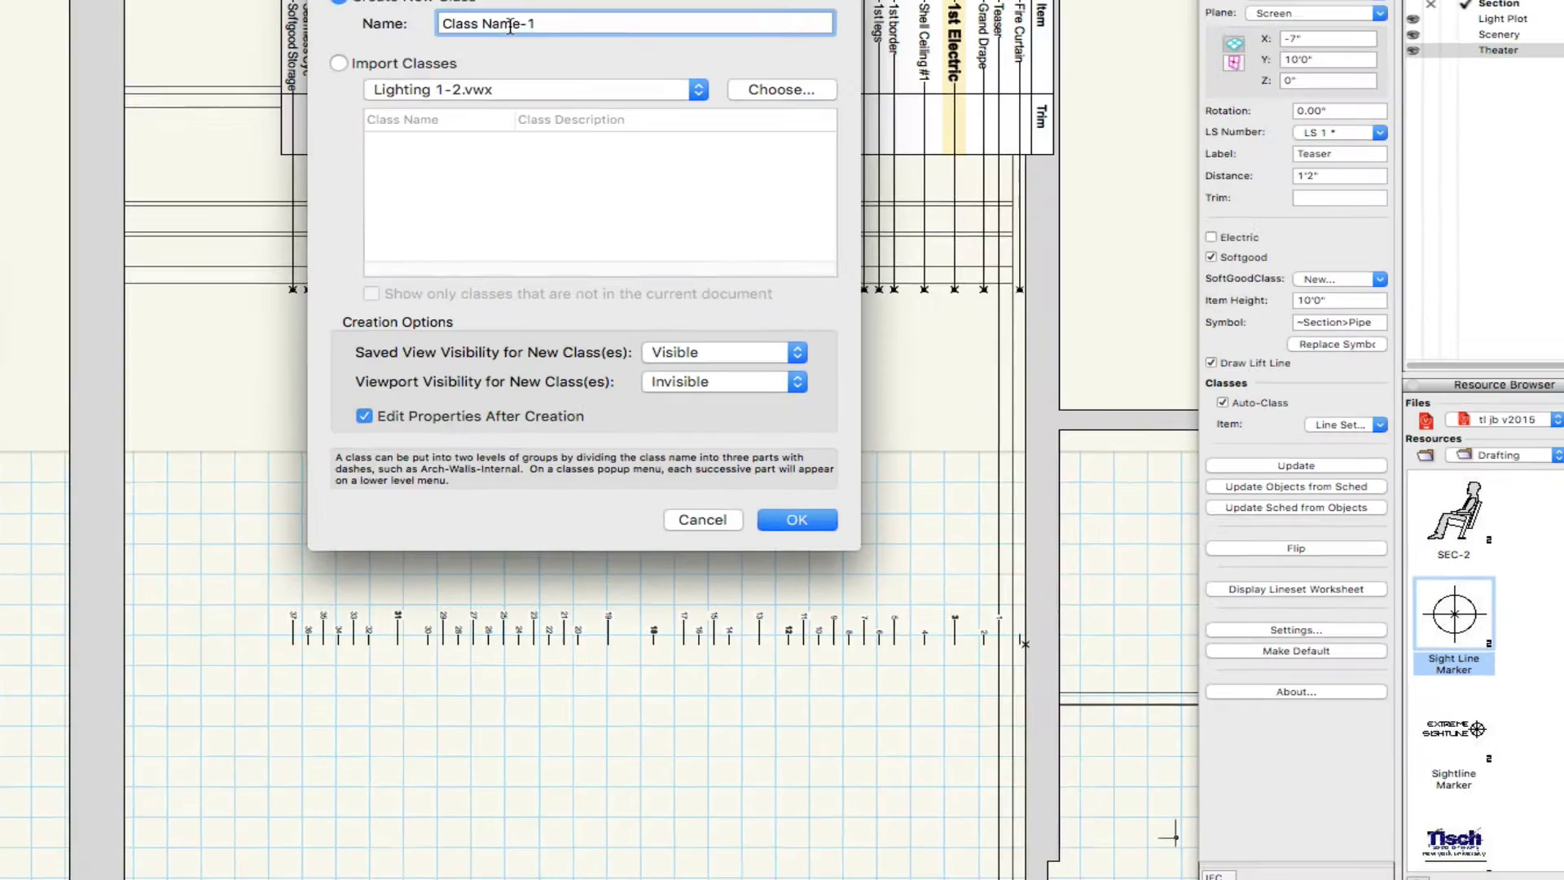
text(Softgoods-Section)
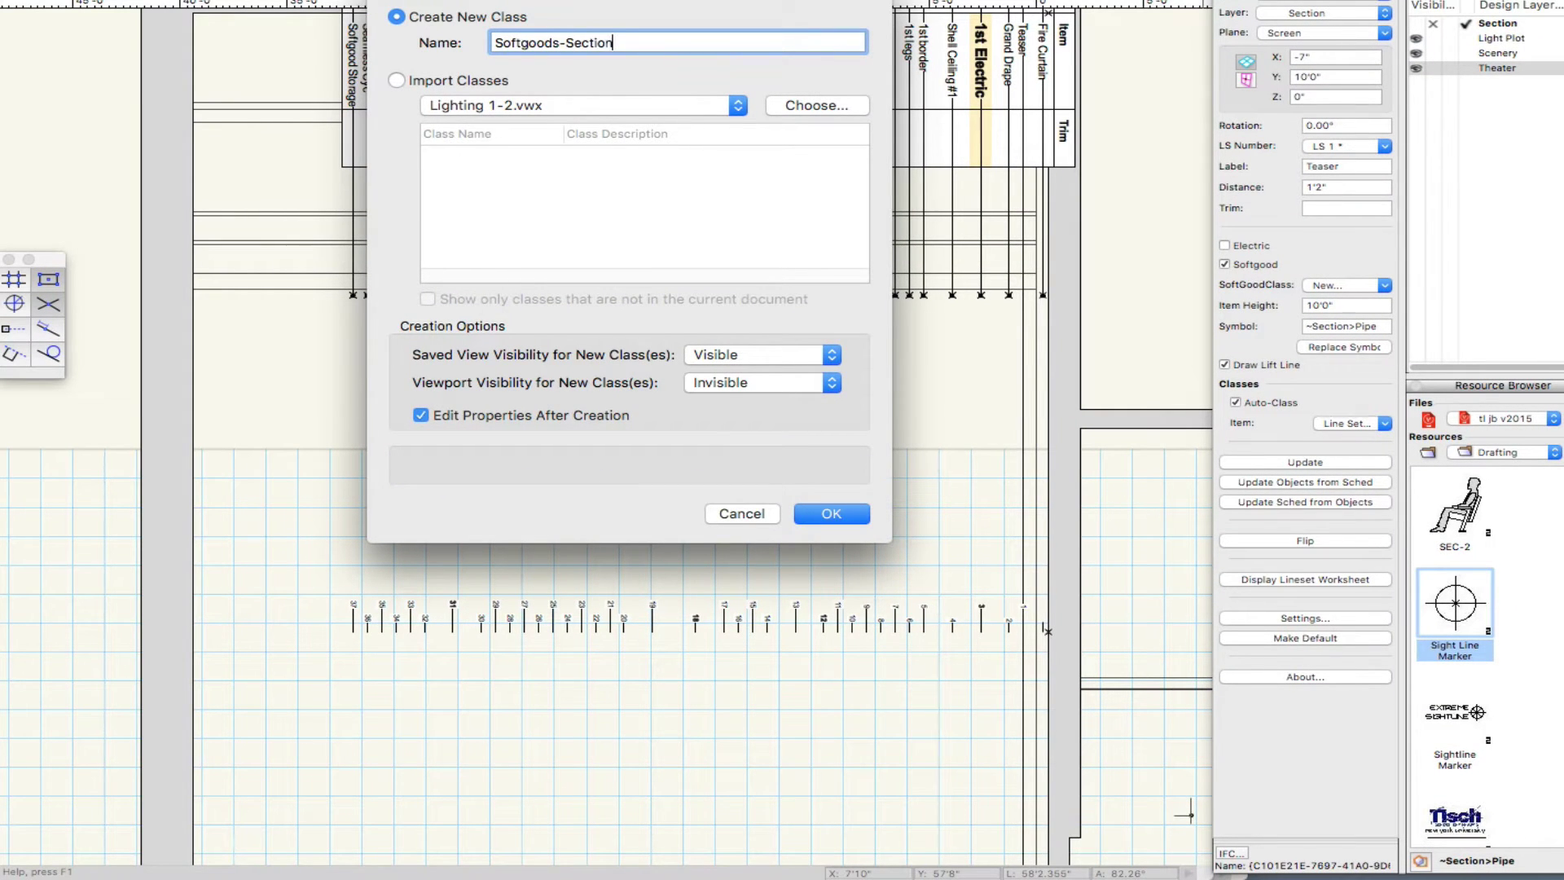
click(830, 513)
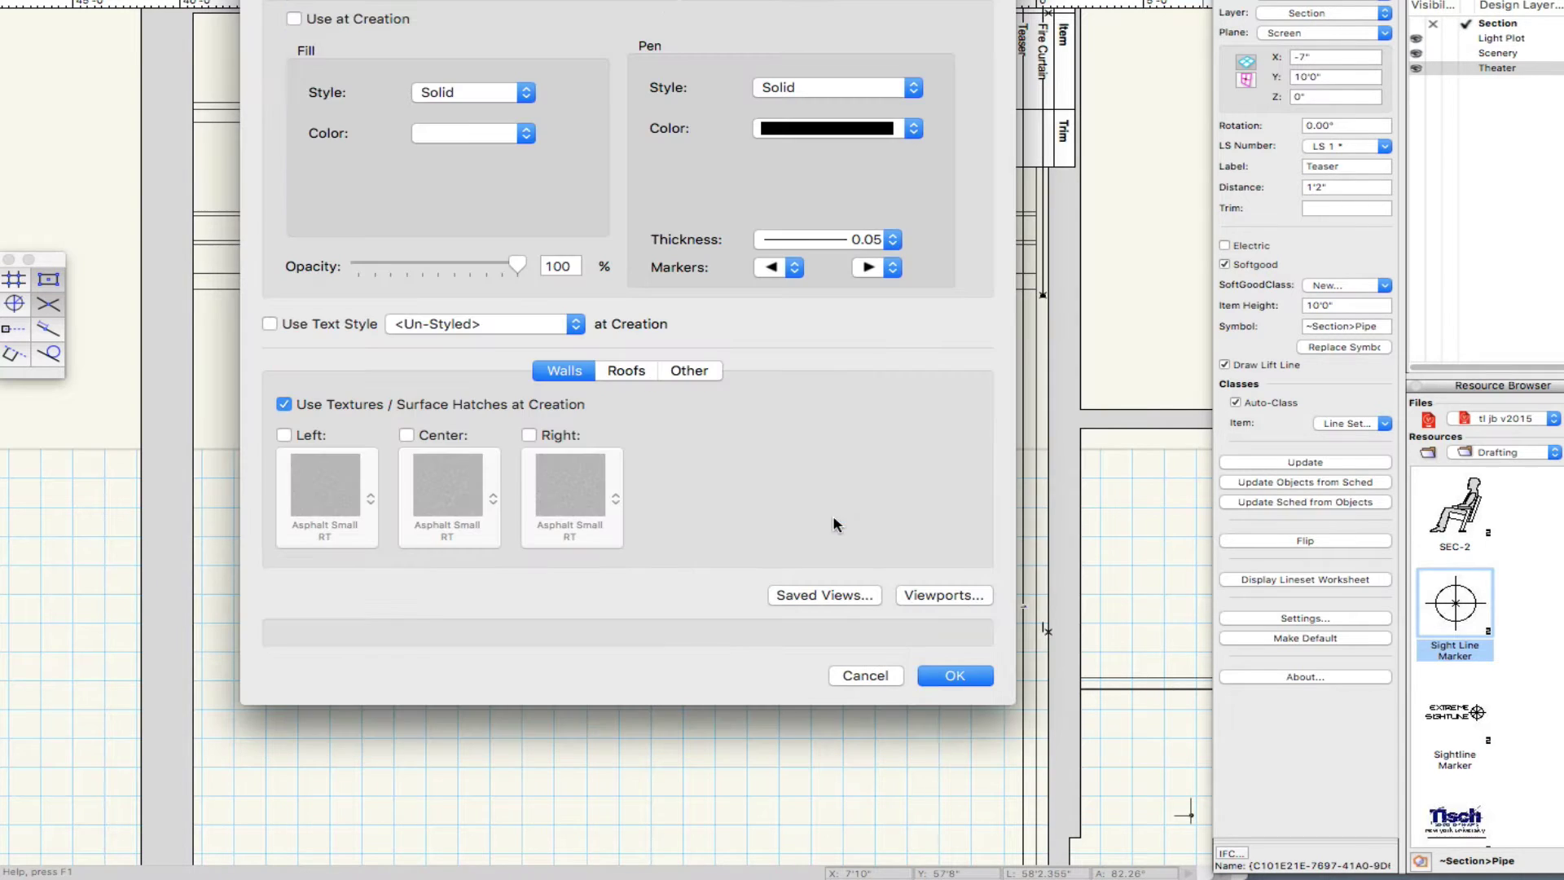
click(802, 244)
click(803, 308)
click(953, 687)
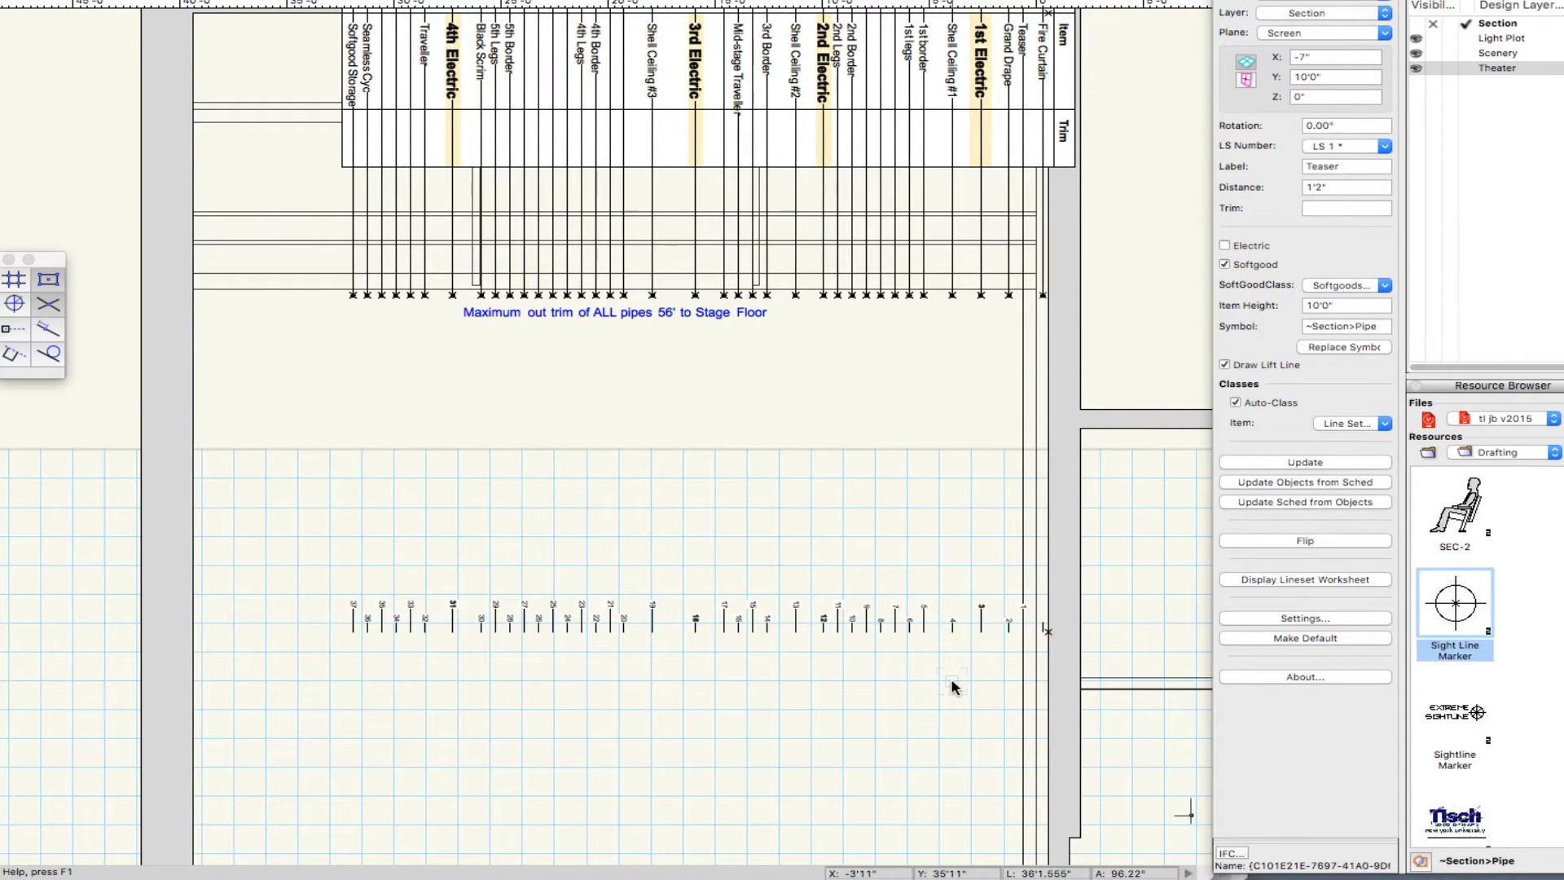
- Bring the Teaser softgood into view and give it a 15'0" trim
scroll(969, 586, down, 3)
mouse_move(969, 586)
middle_down()
mouse_move(936, 594)
mouse_move(885, 342)
mouse_move(868, 375)
middle_up()
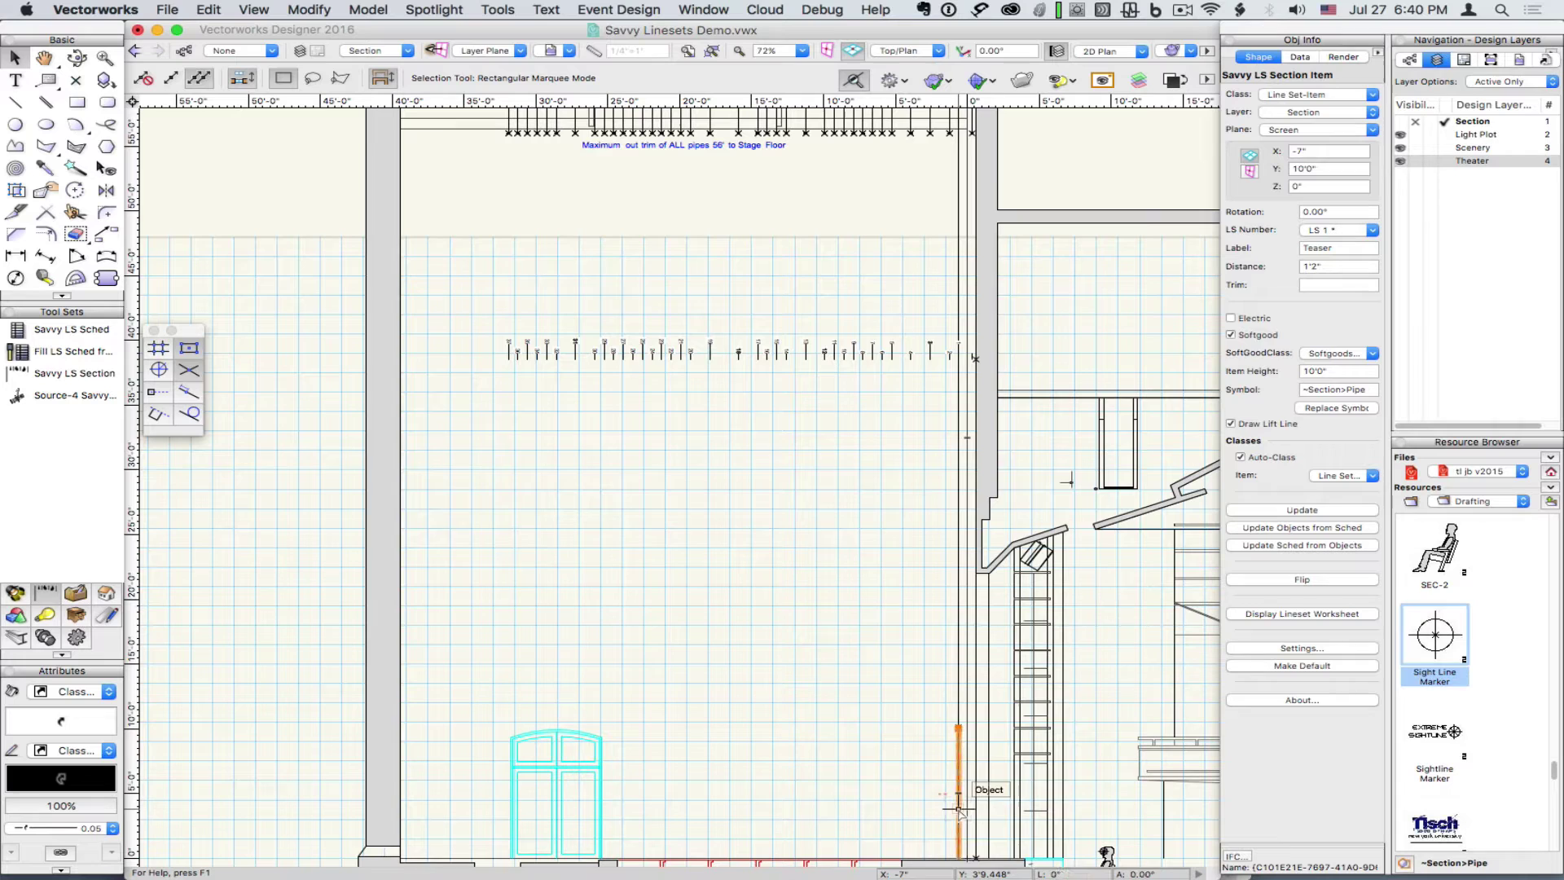
click(1314, 285)
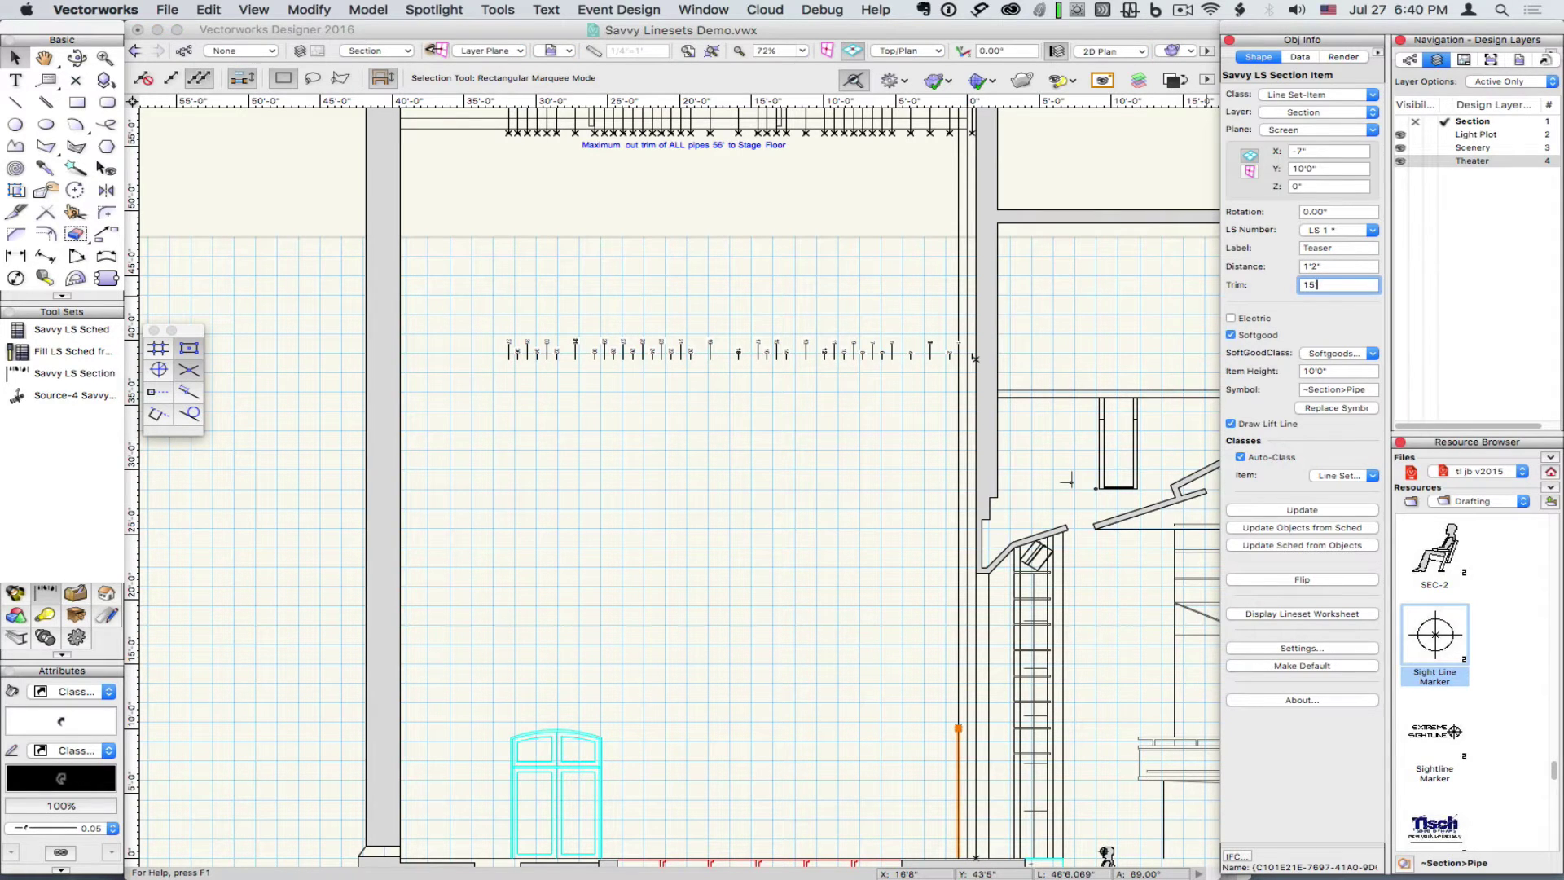
key(Return)
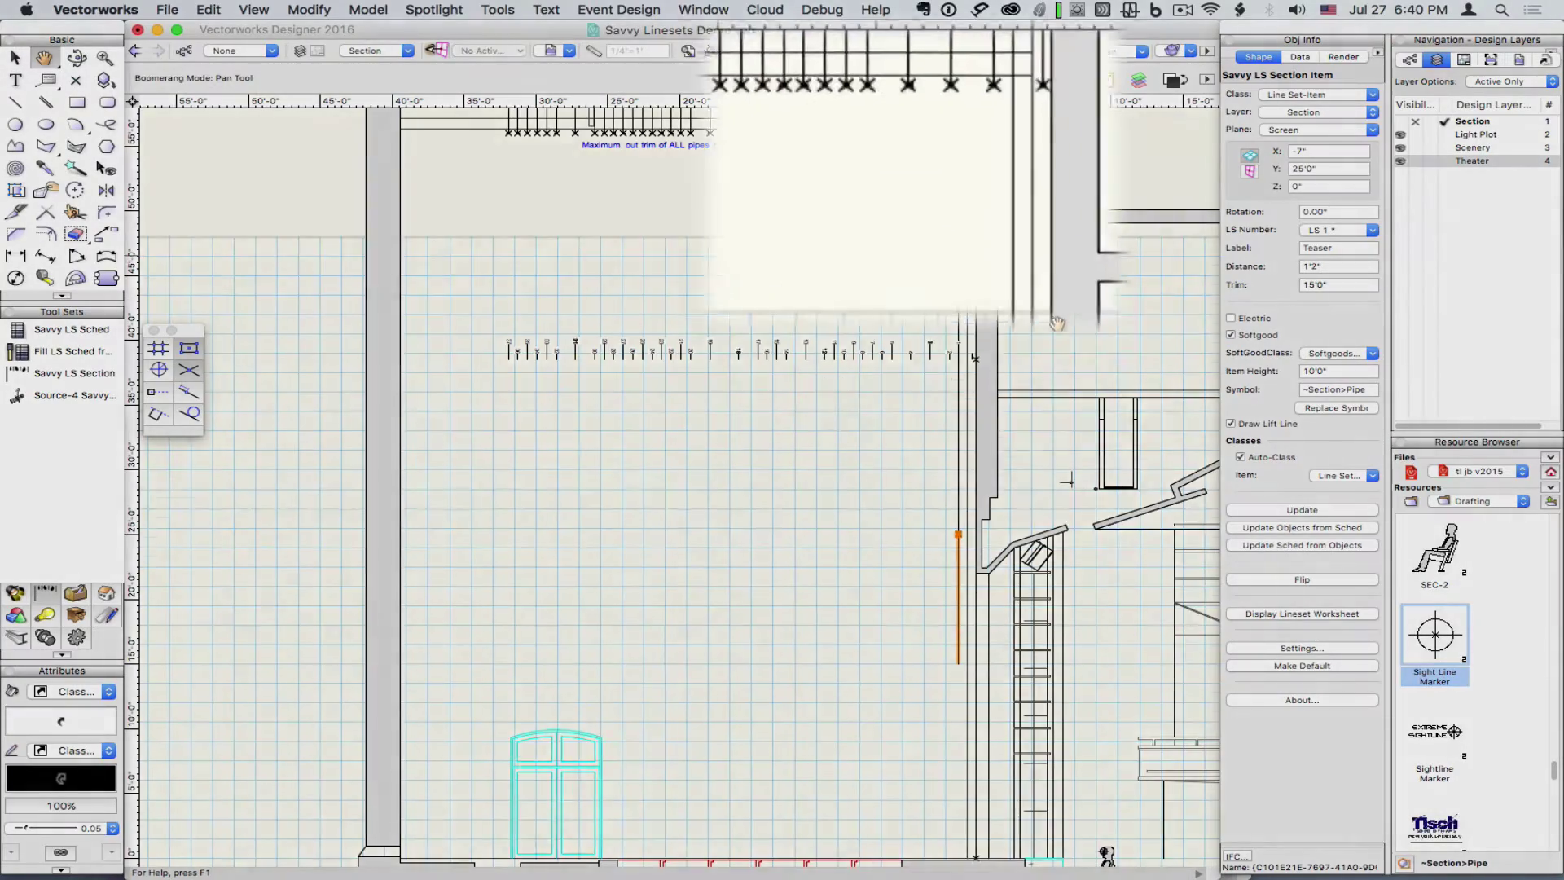
scroll(1083, 306, up, 5)
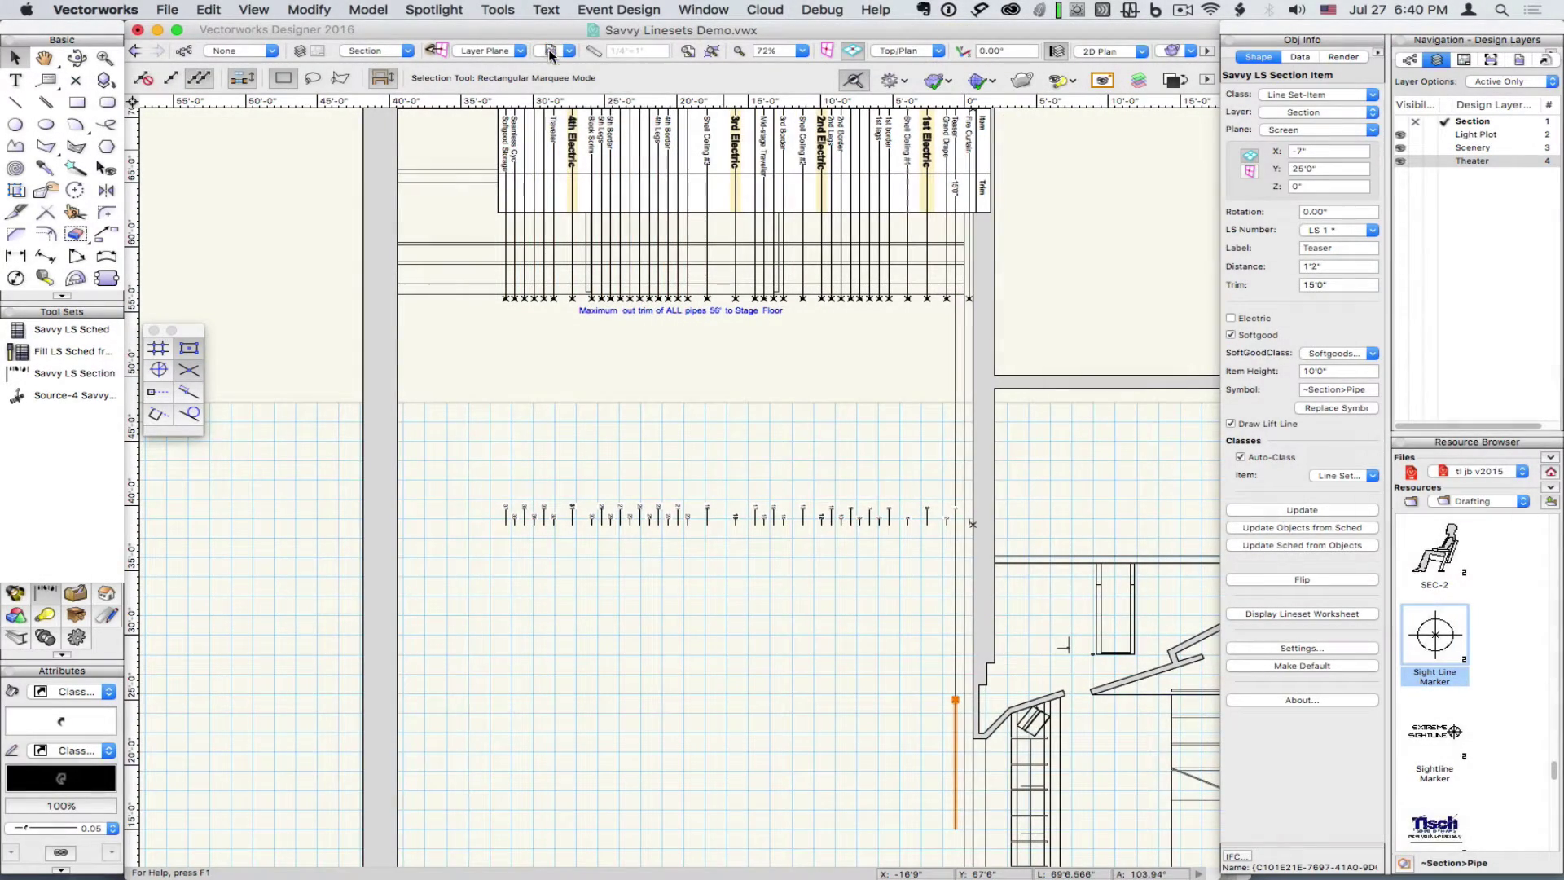
- Check the lineset schedule in Light Plot View, then return to Section View
click(550, 50)
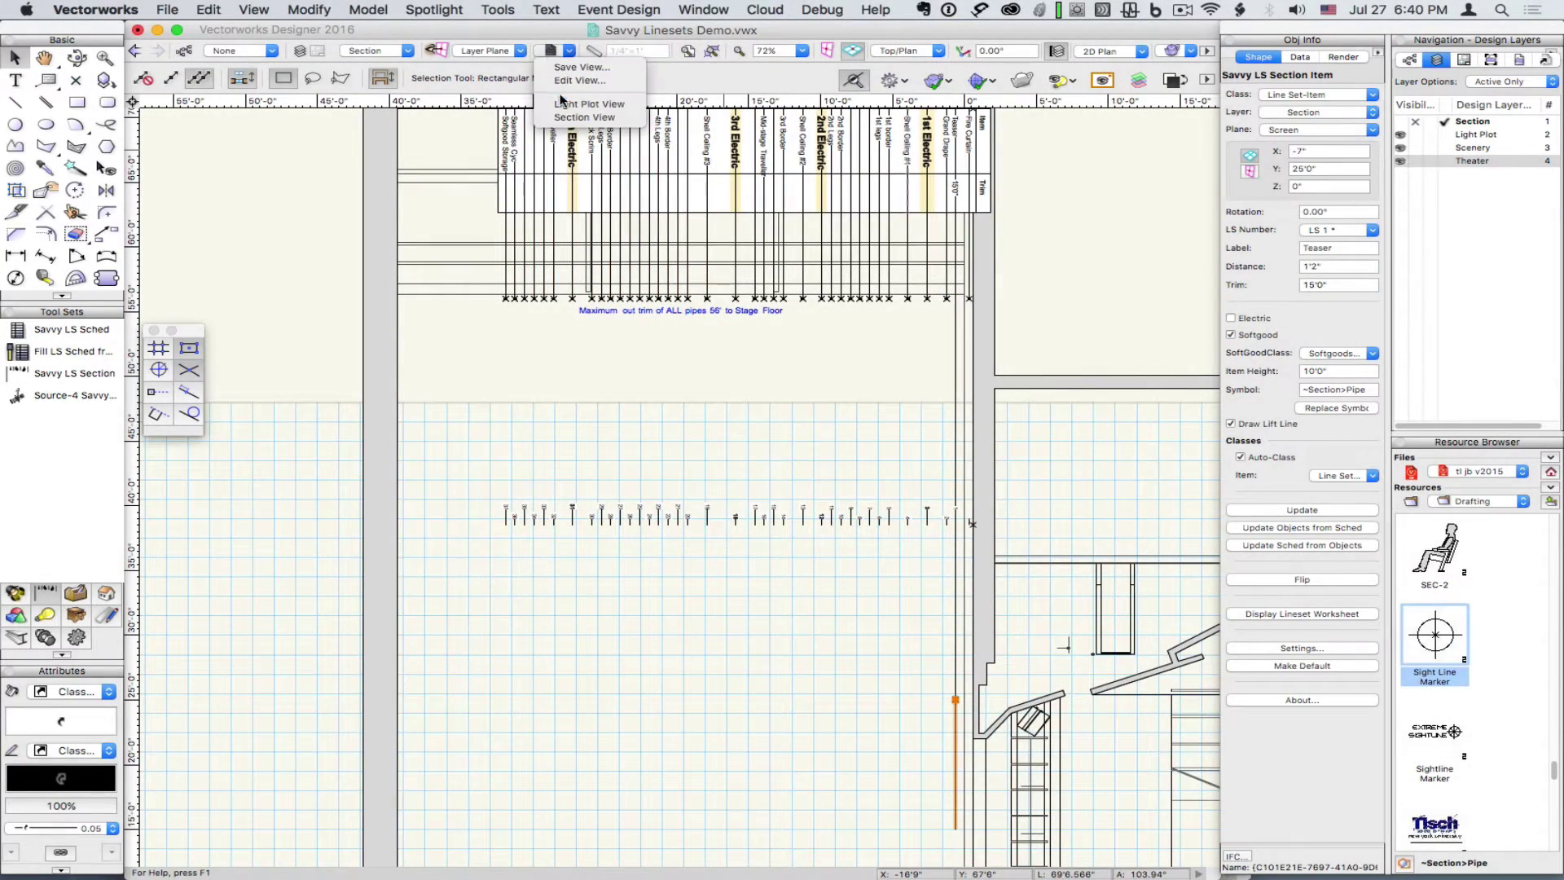
click(560, 101)
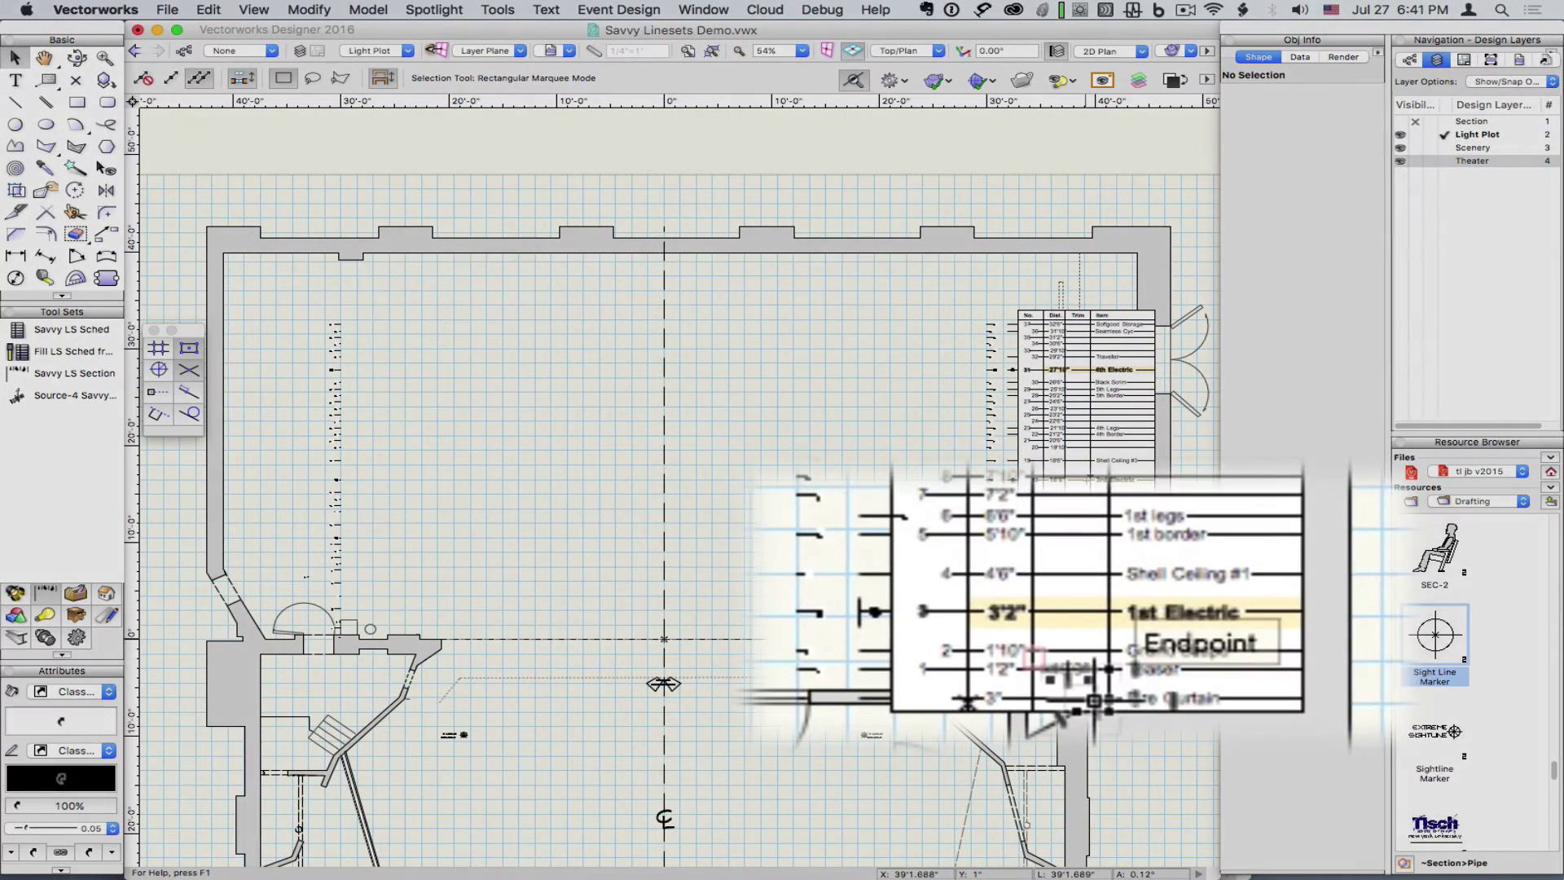
click(550, 50)
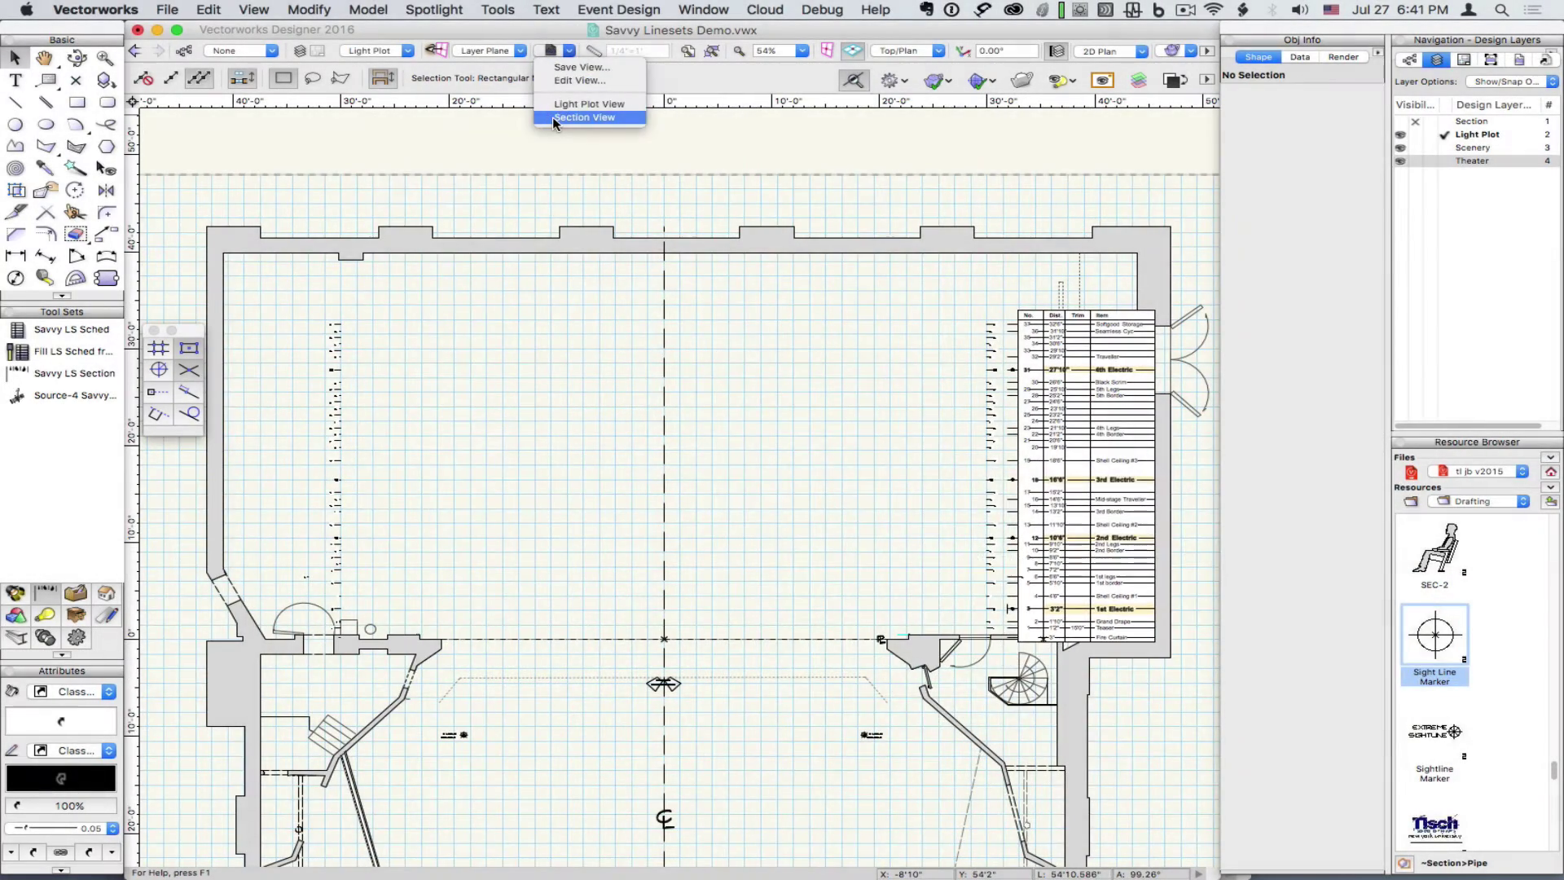
click(553, 116)
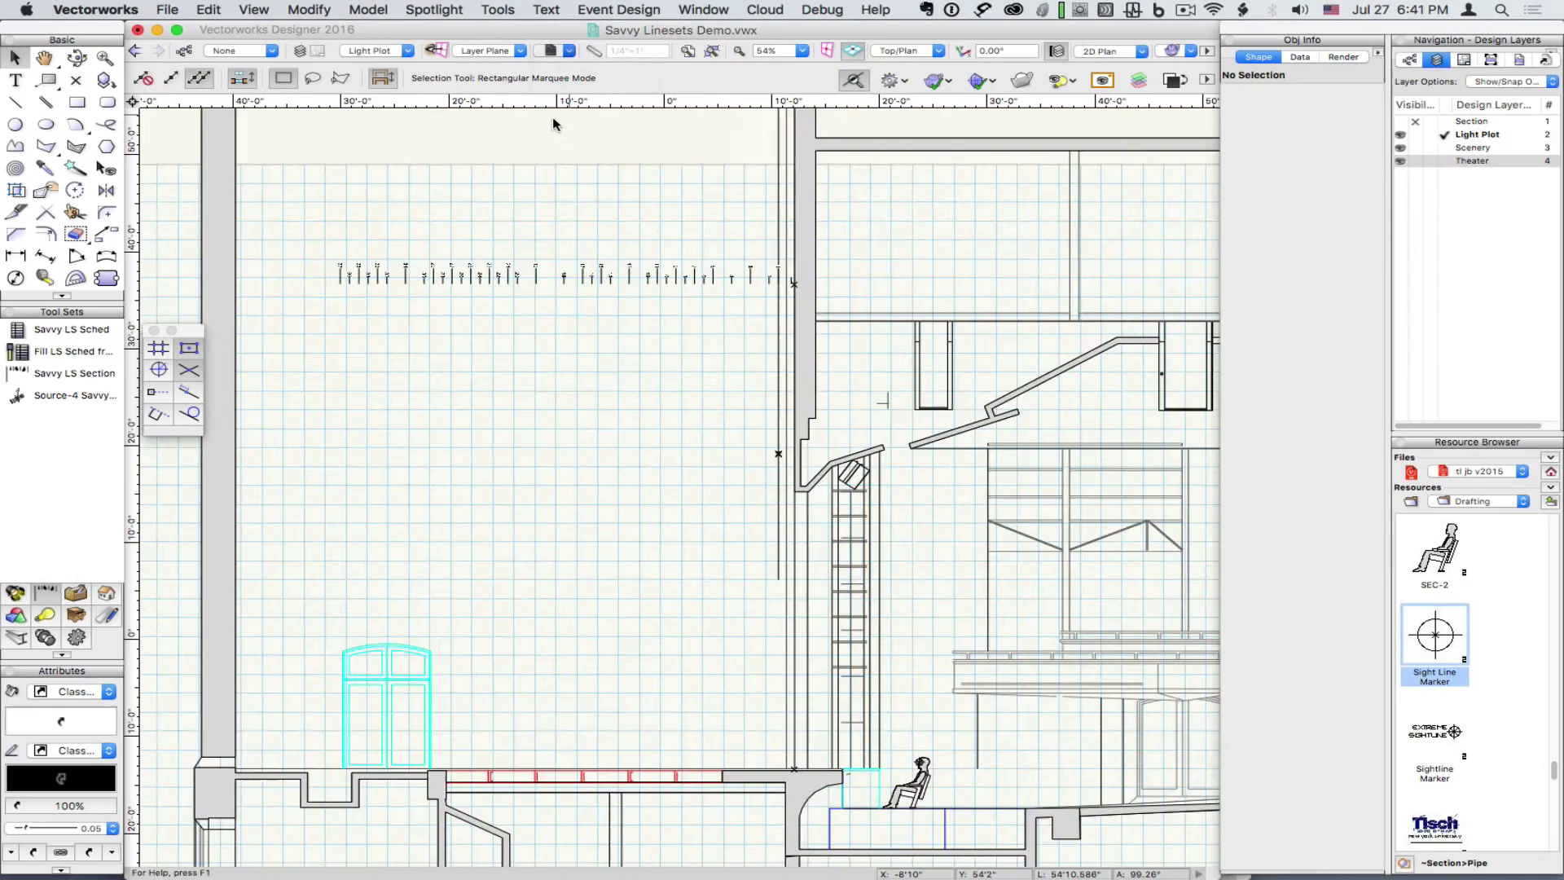
- Drag the orange Teaser line into place and set its trim to 20'0"
key(space)
drag(643, 182, 643, 376)
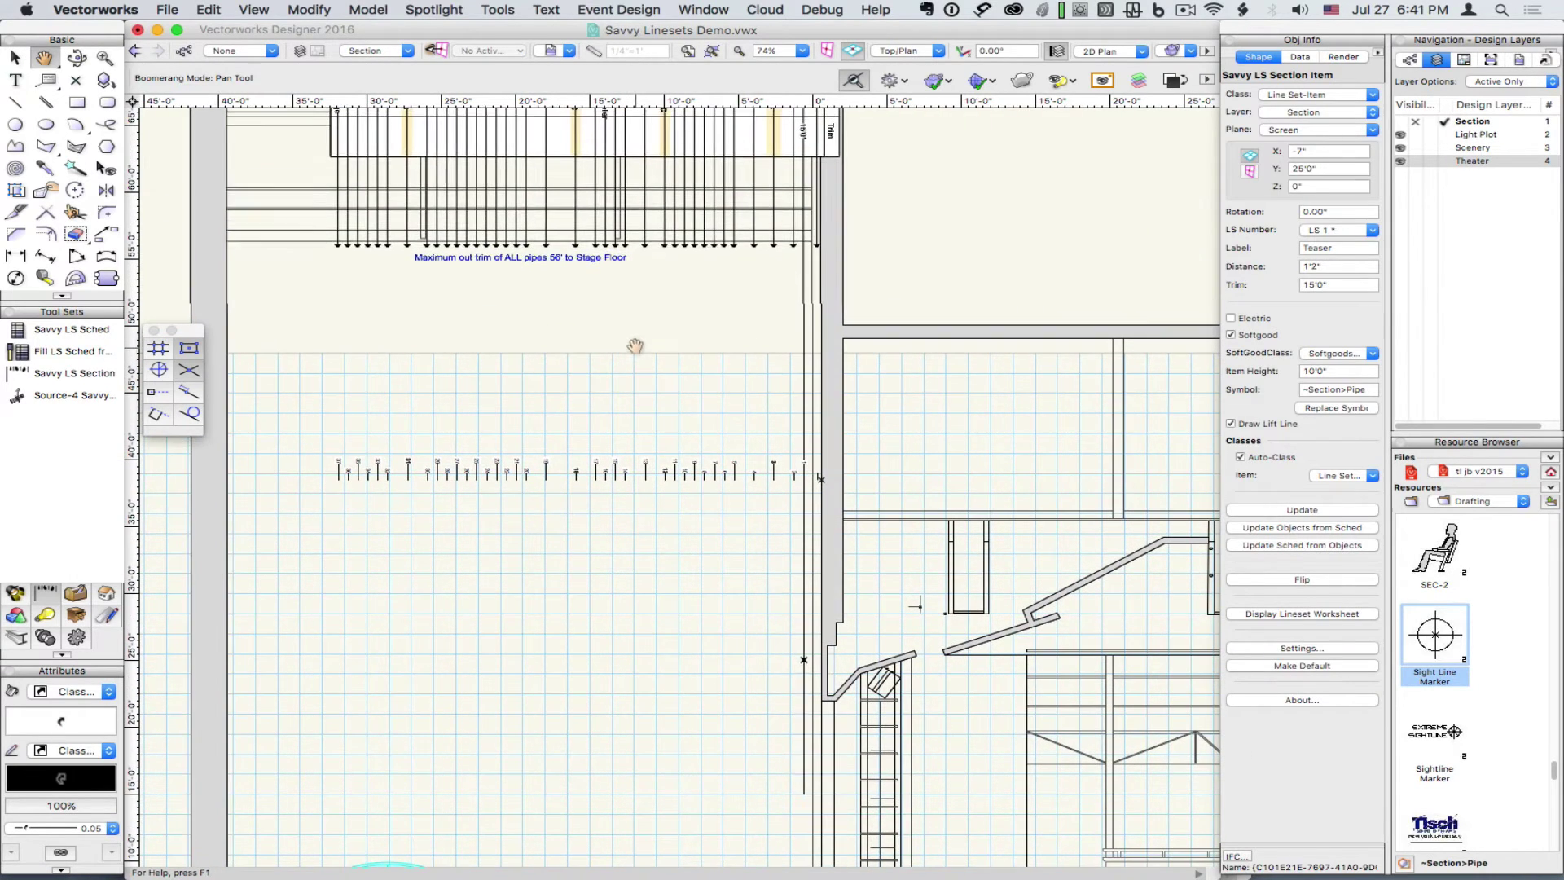
drag(803, 749, 803, 625)
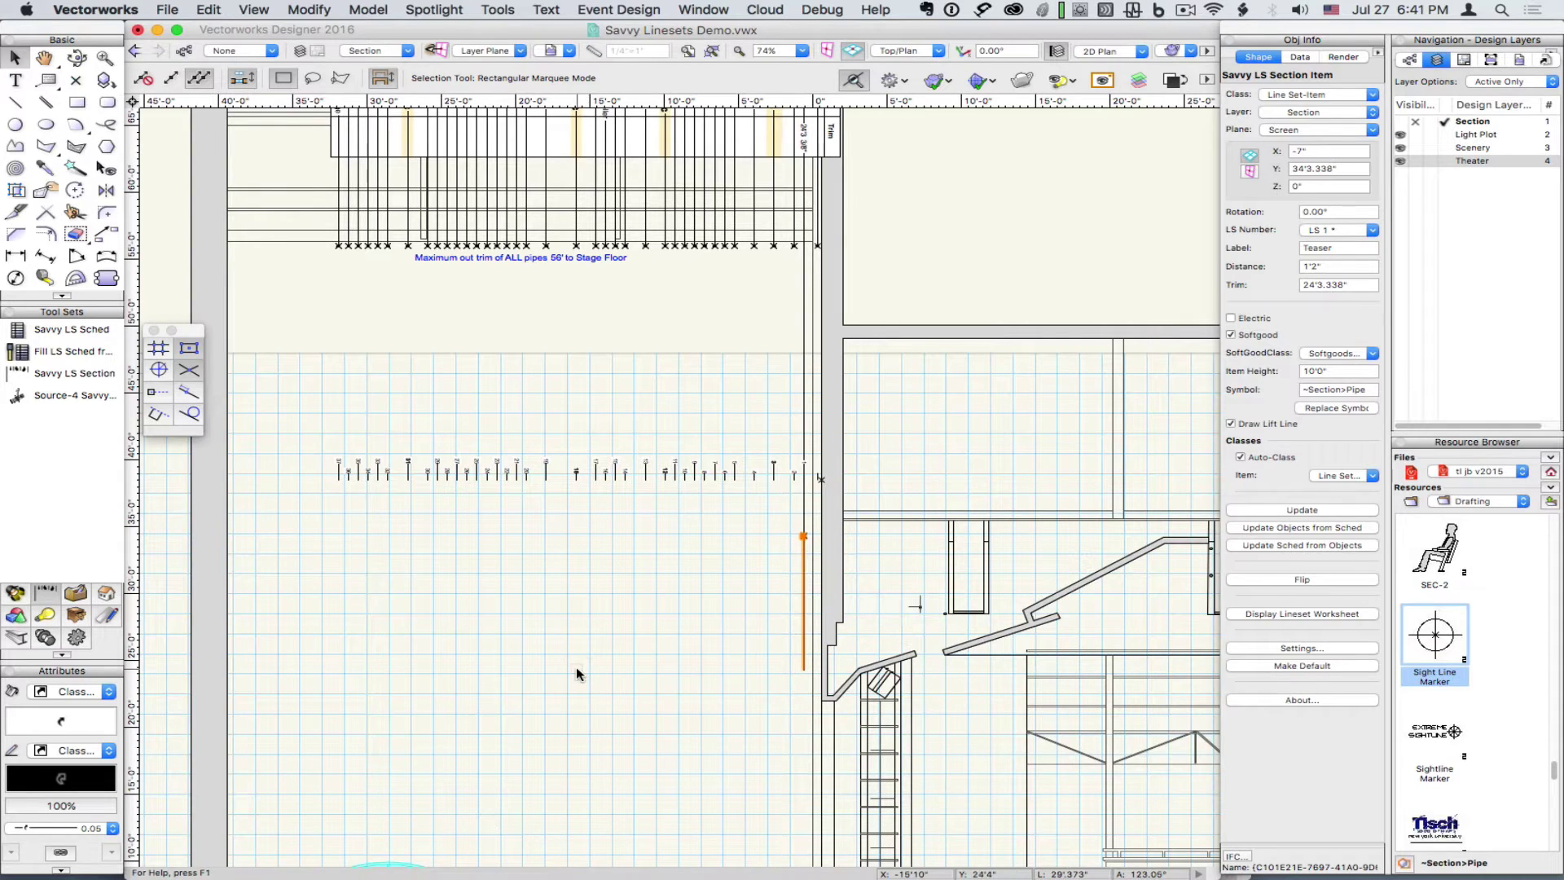
drag(789, 160, 789, 174)
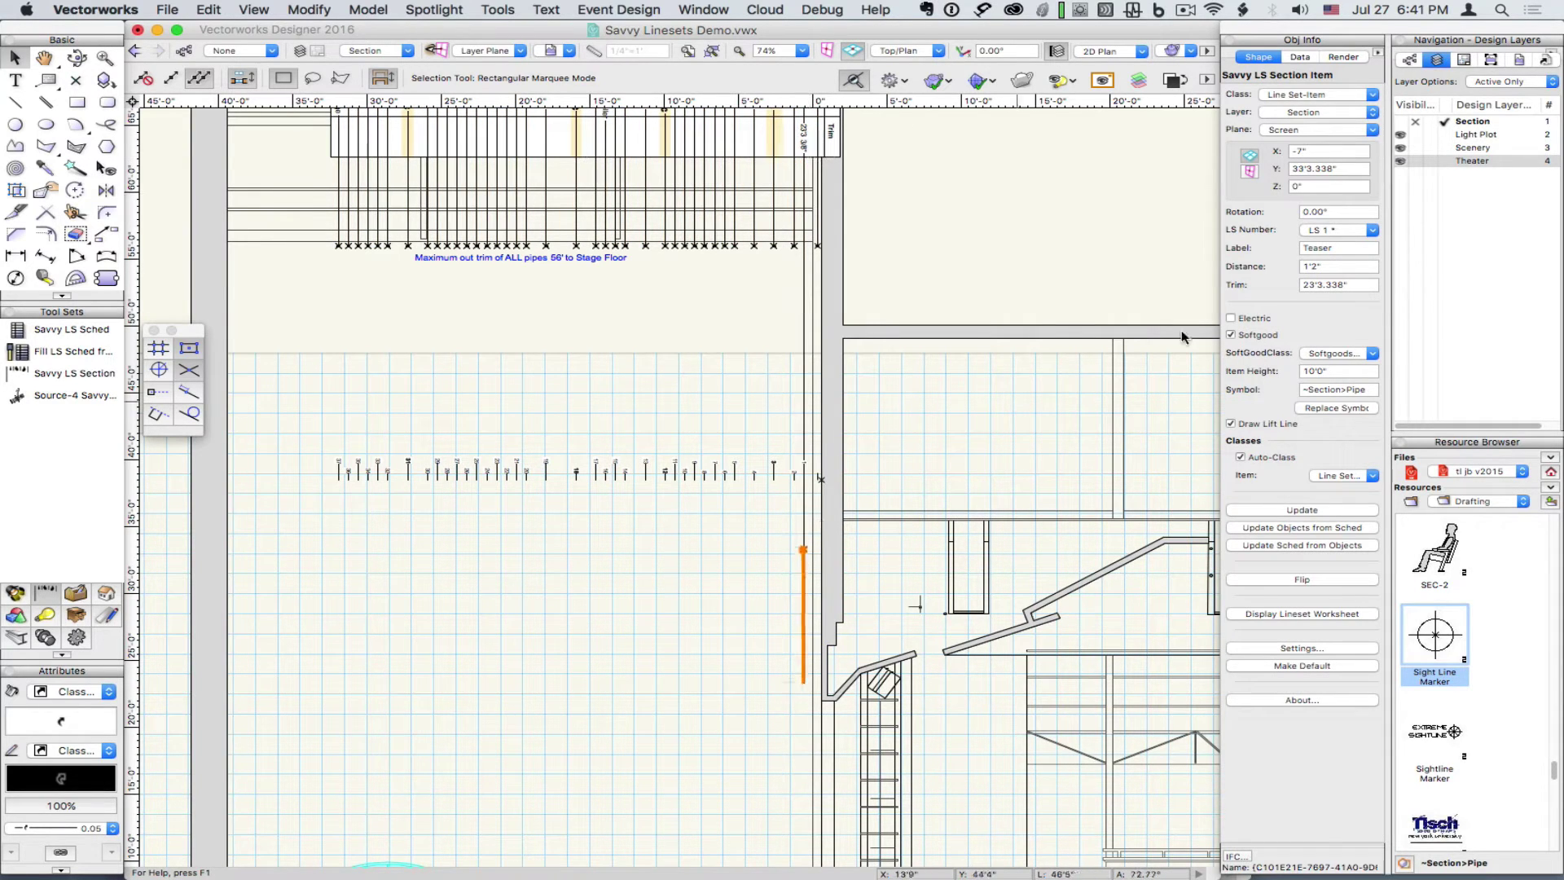
click(1336, 284)
text(20')
key(Return)
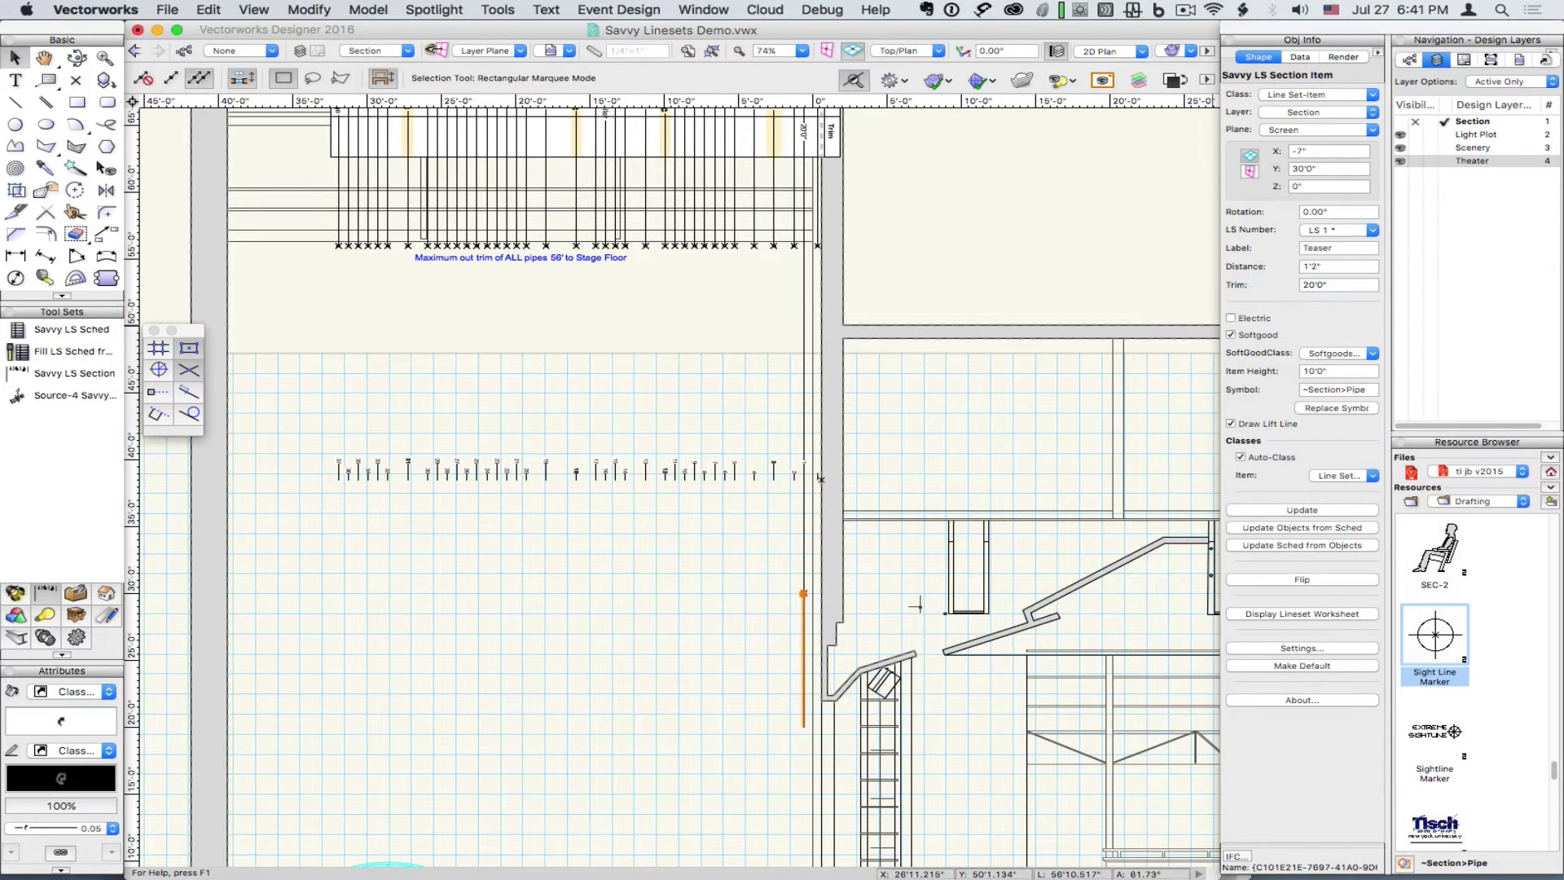
key(space)
mouse_move(751, 710)
mouse_down()
mouse_move(844, 506)
mouse_move(817, 548)
mouse_up()
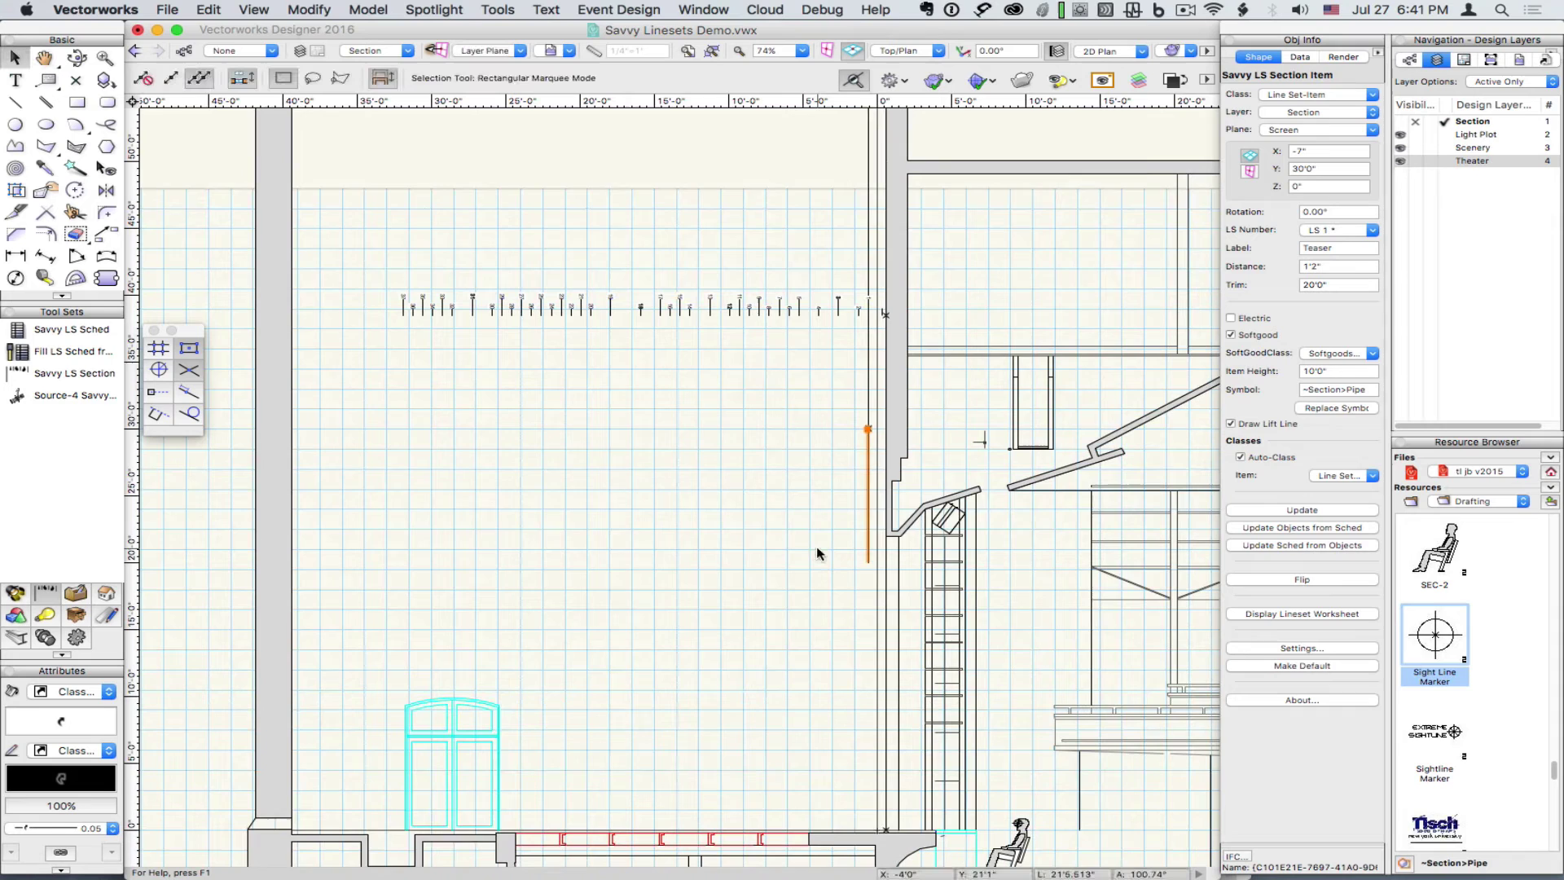
- Confirm the lineset Settings keep soft goods trimmed from the bottom of the soft good
click(1288, 648)
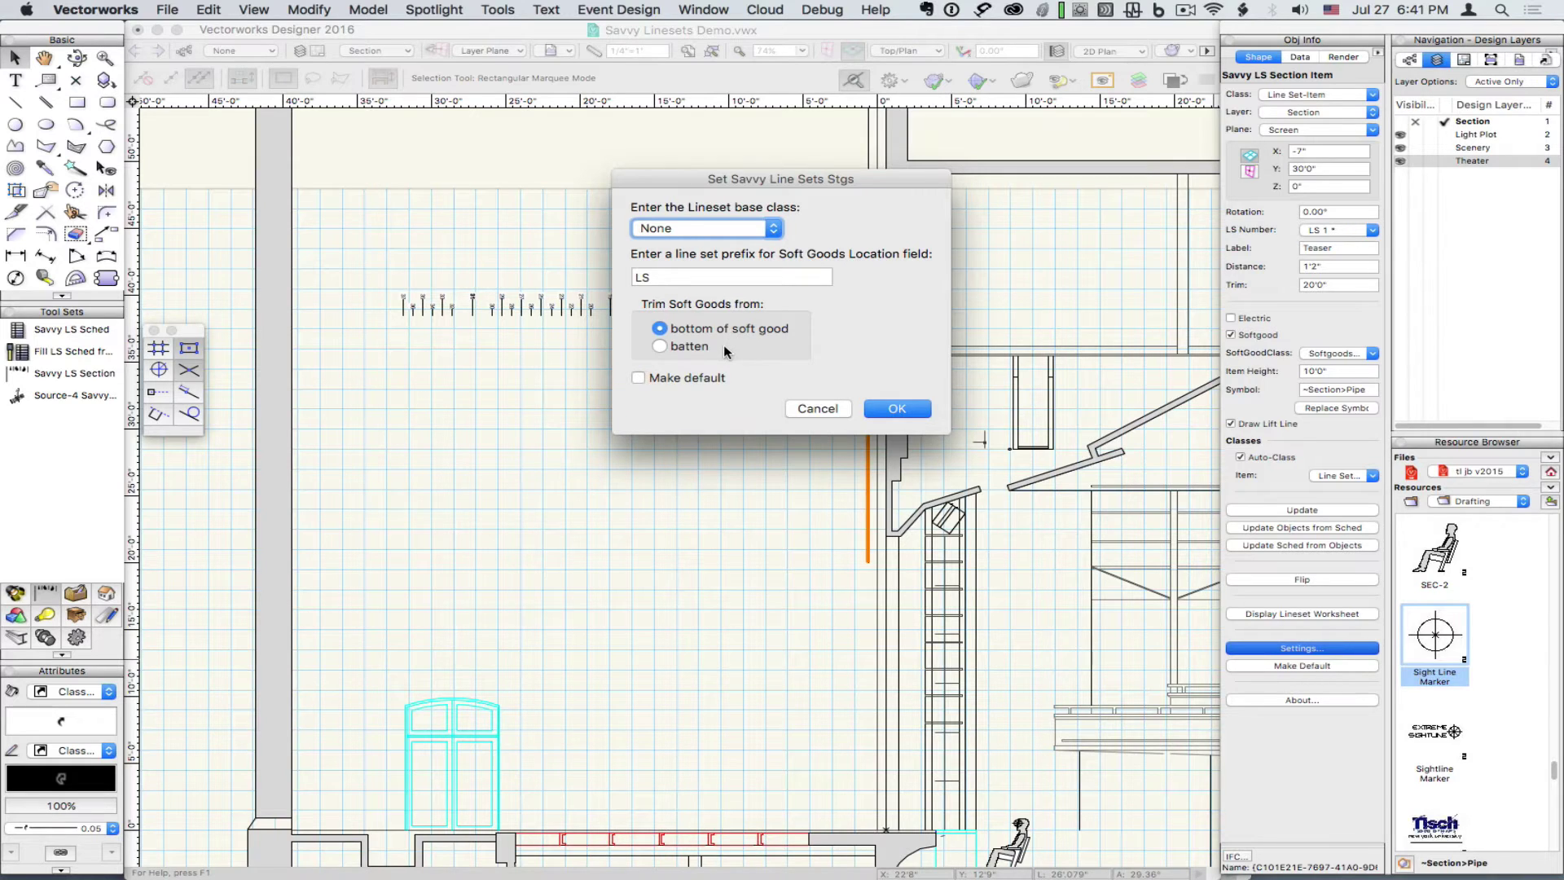
click(897, 409)
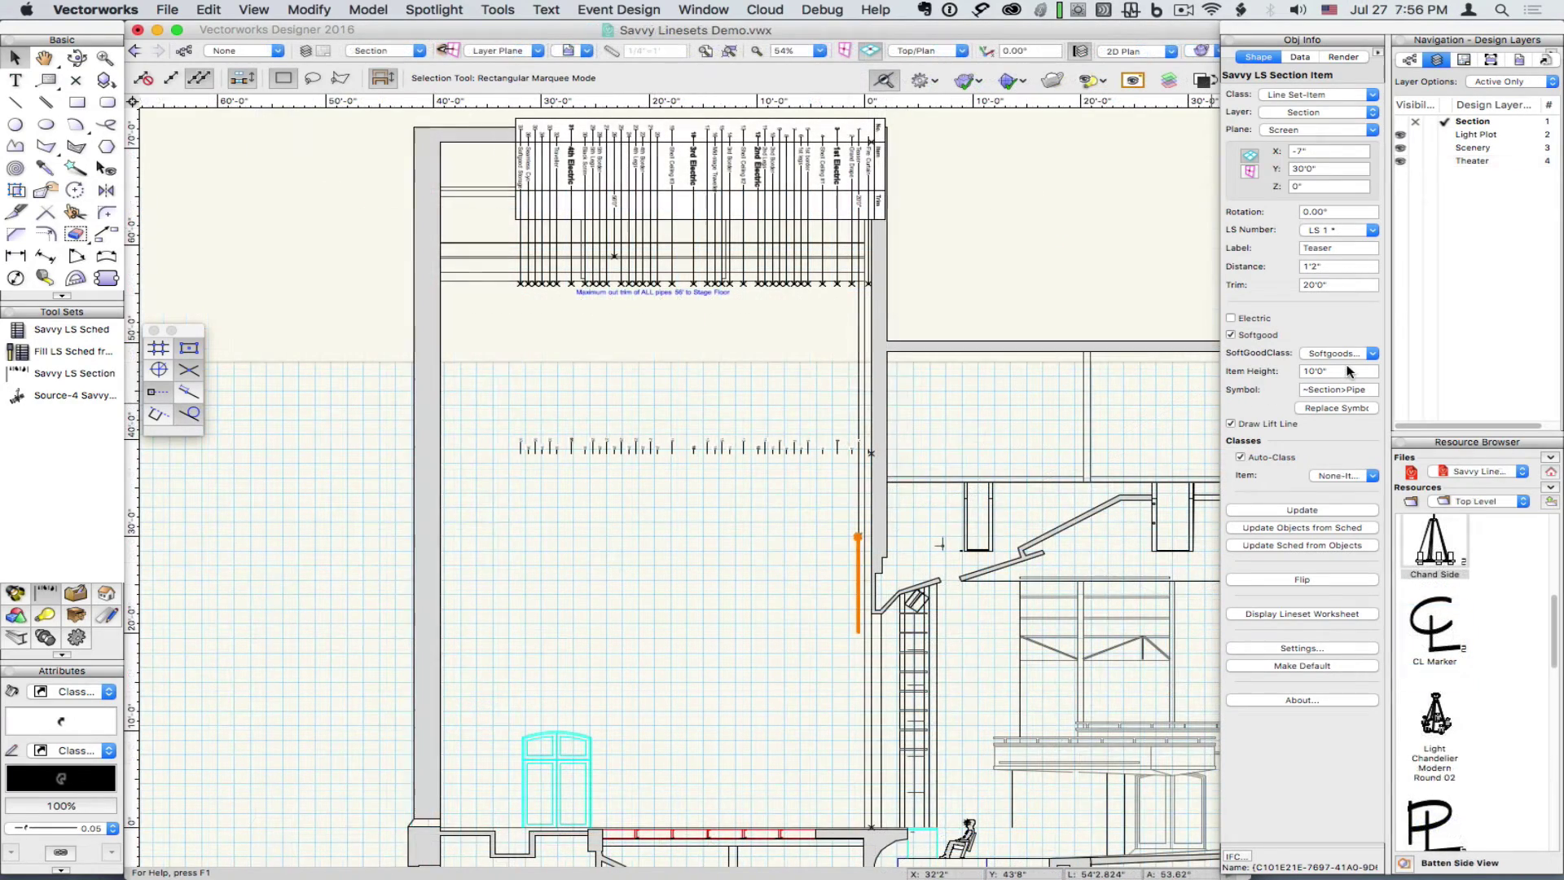
- Fly the Teaser in to its lowest trim, then out to its highest
click(1303, 284)
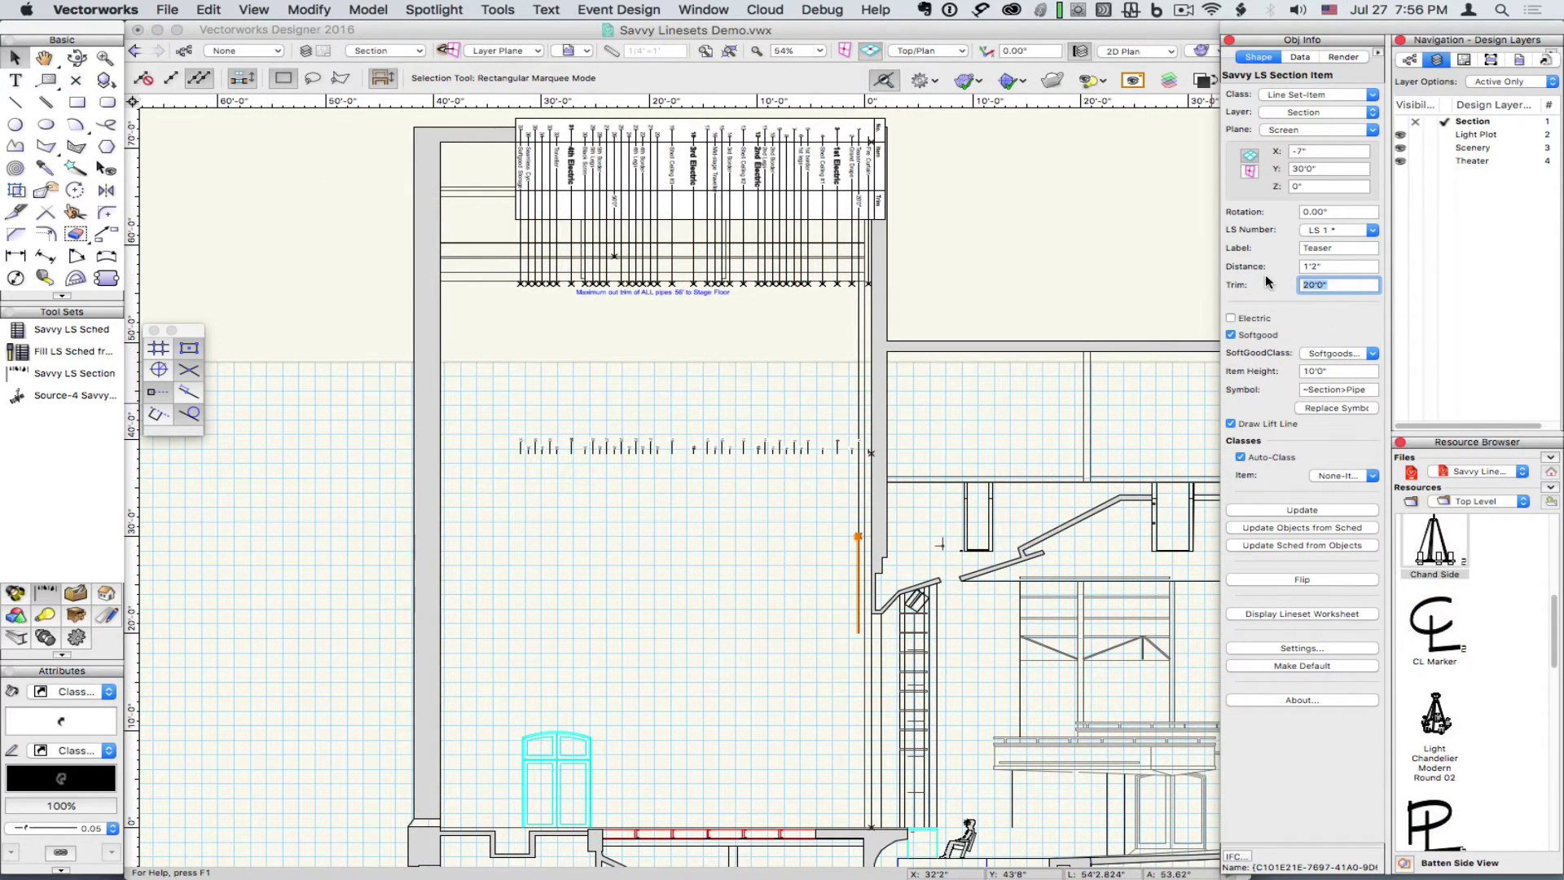
text(in)
key(Return)
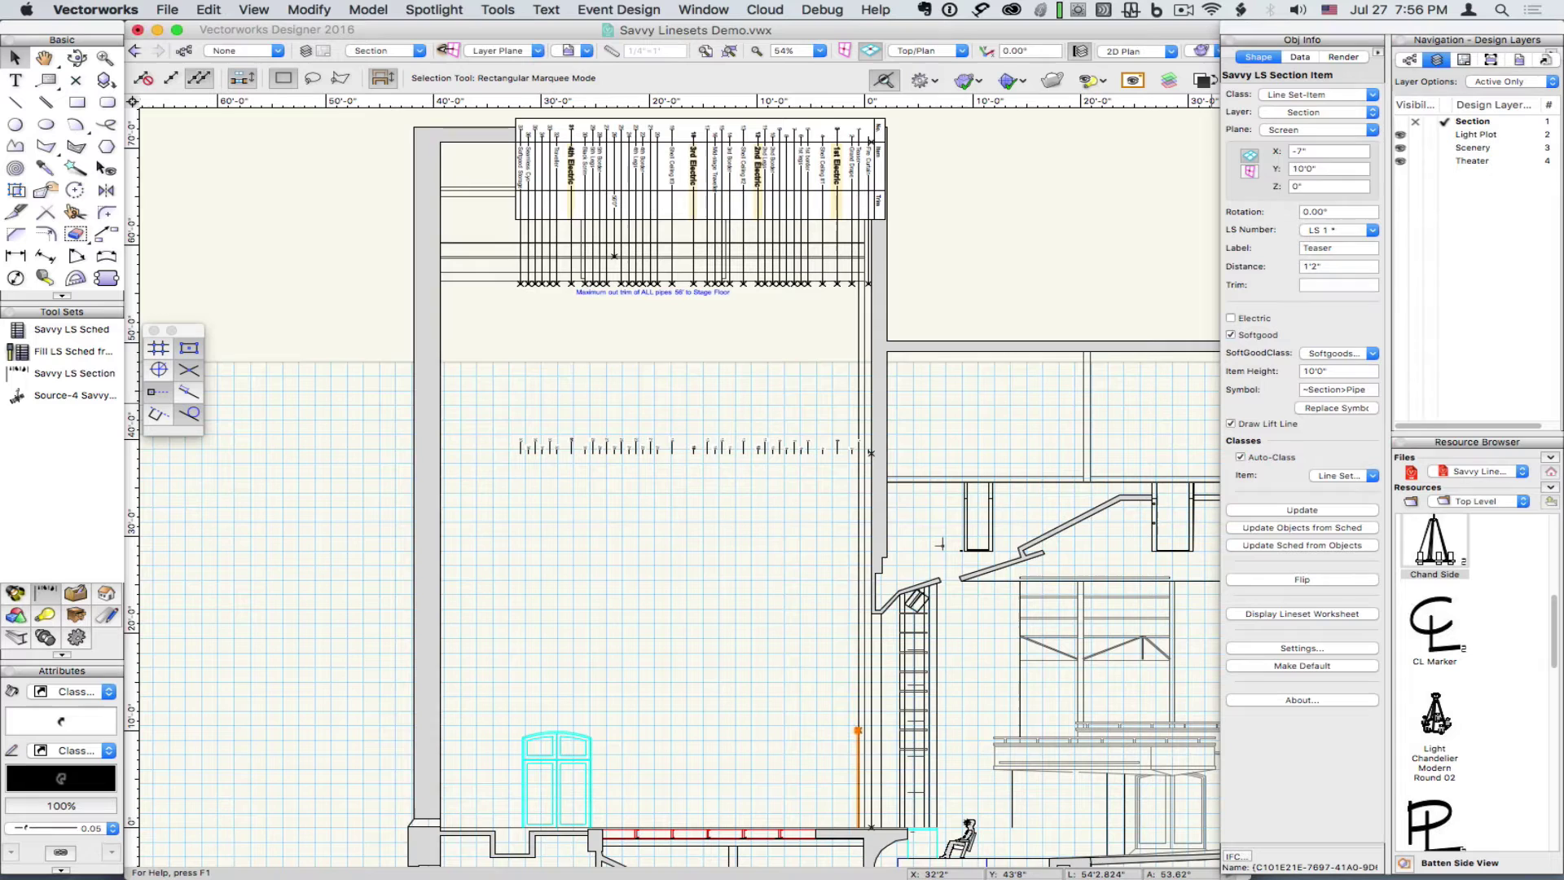
click(1306, 284)
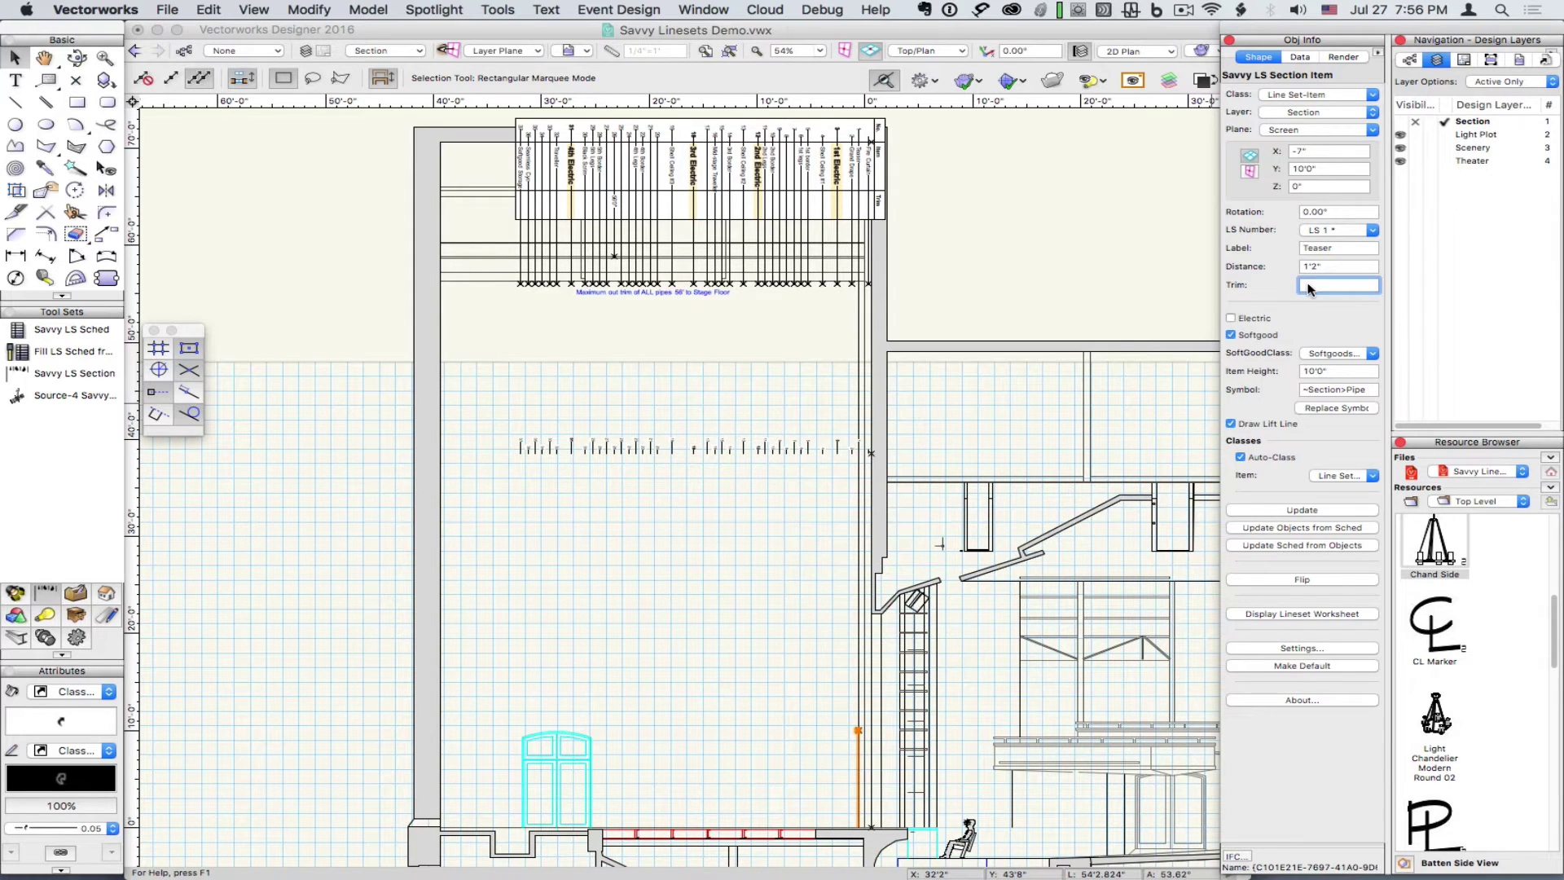
text(out)
key(Return)
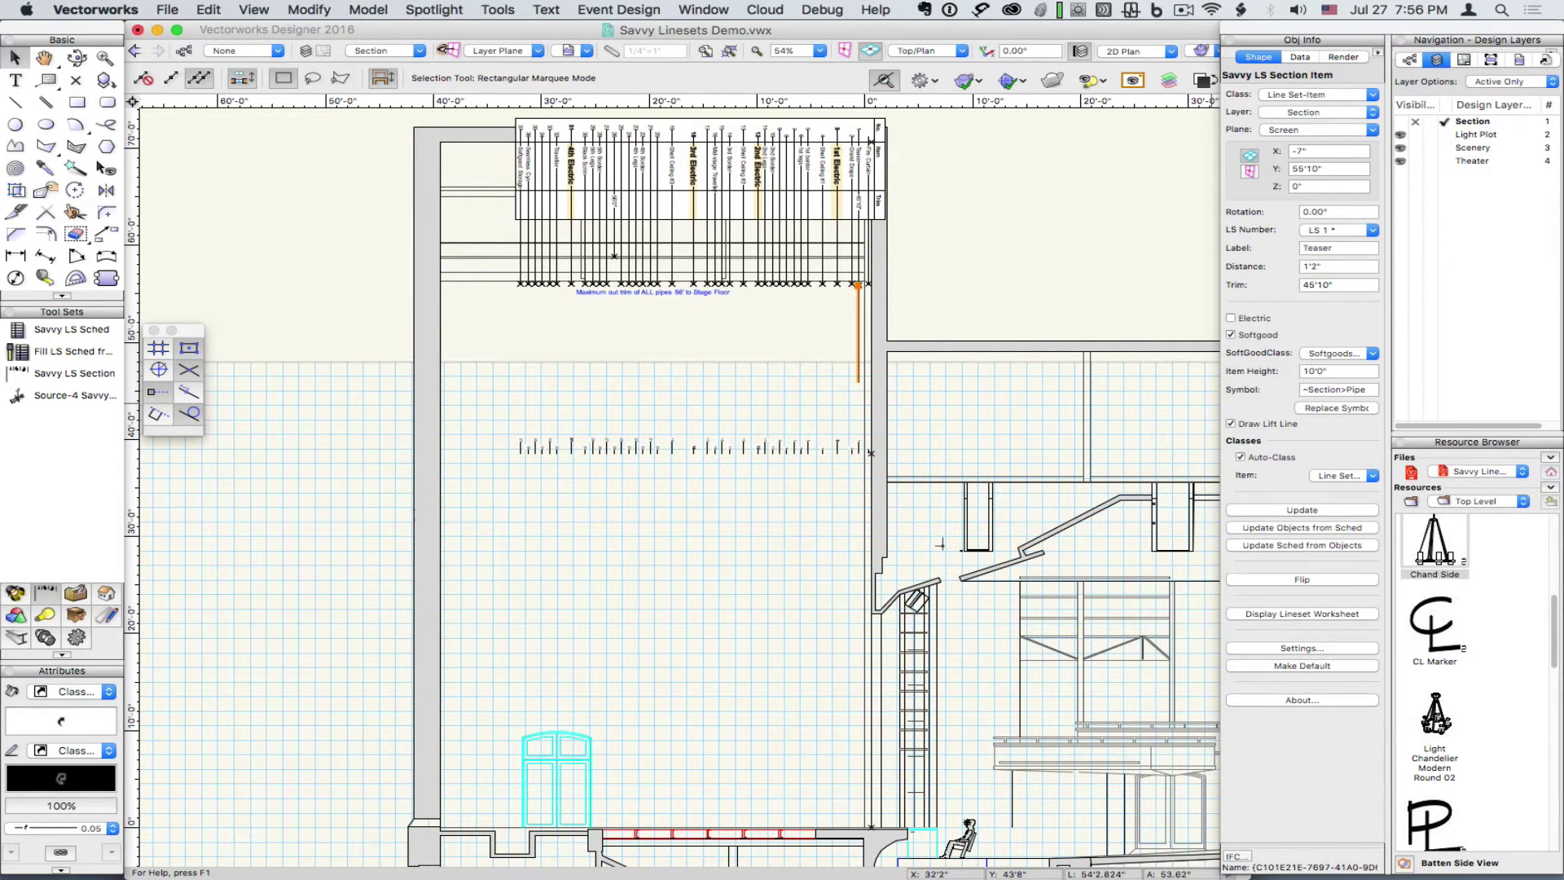
- Try 'in' and 'grid' trim entries, then set the Teaser's trim to 20'0"
click(1352, 283)
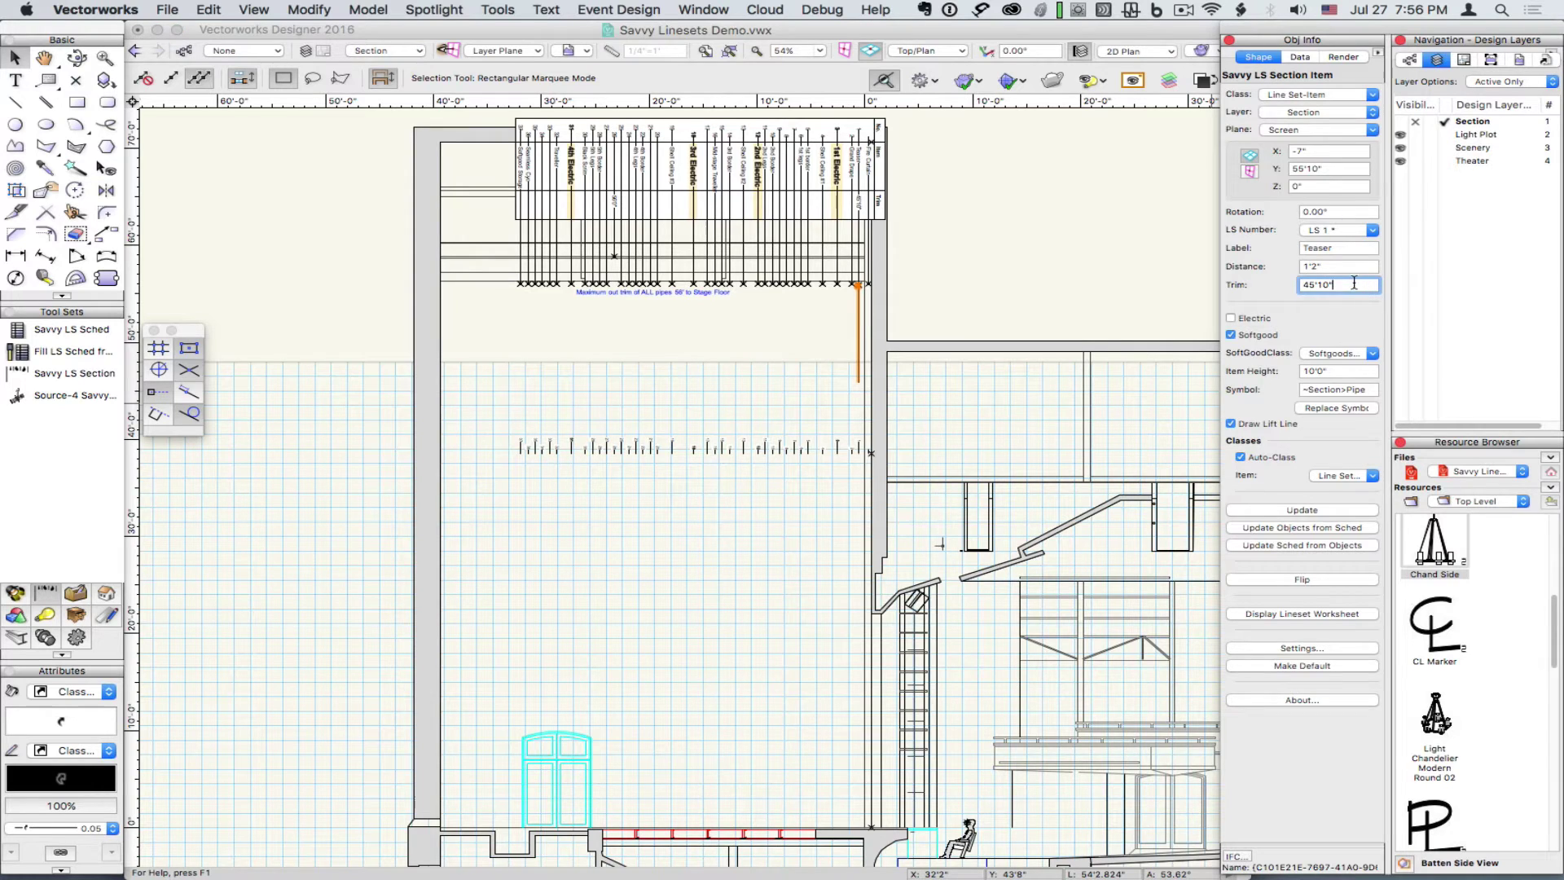
drag(1353, 284, 1254, 275)
text(in)
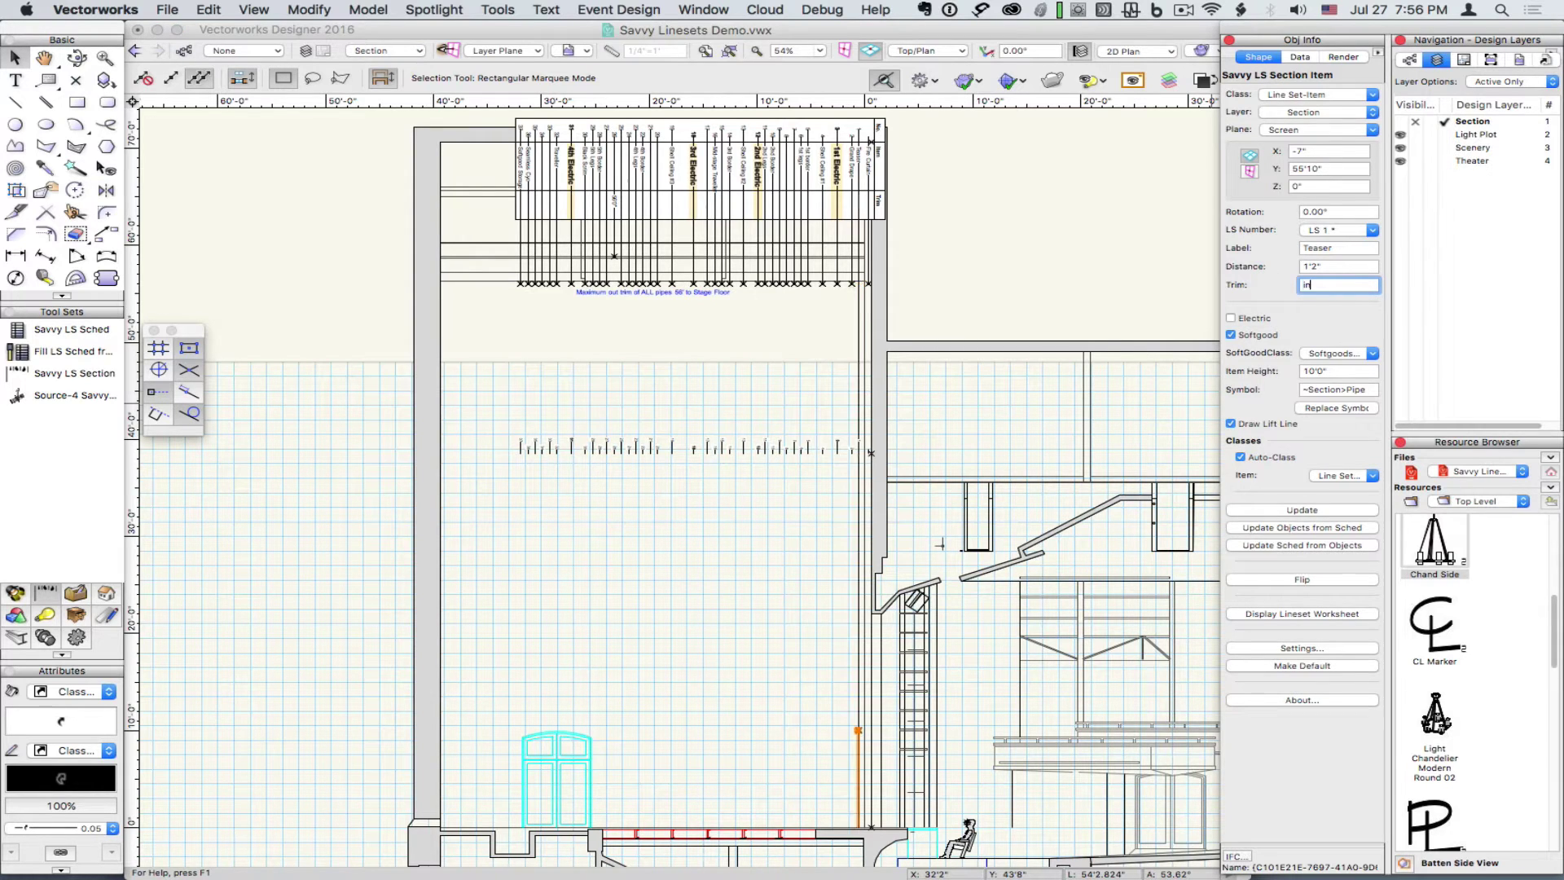
key(Return)
text(grid)
key(Return)
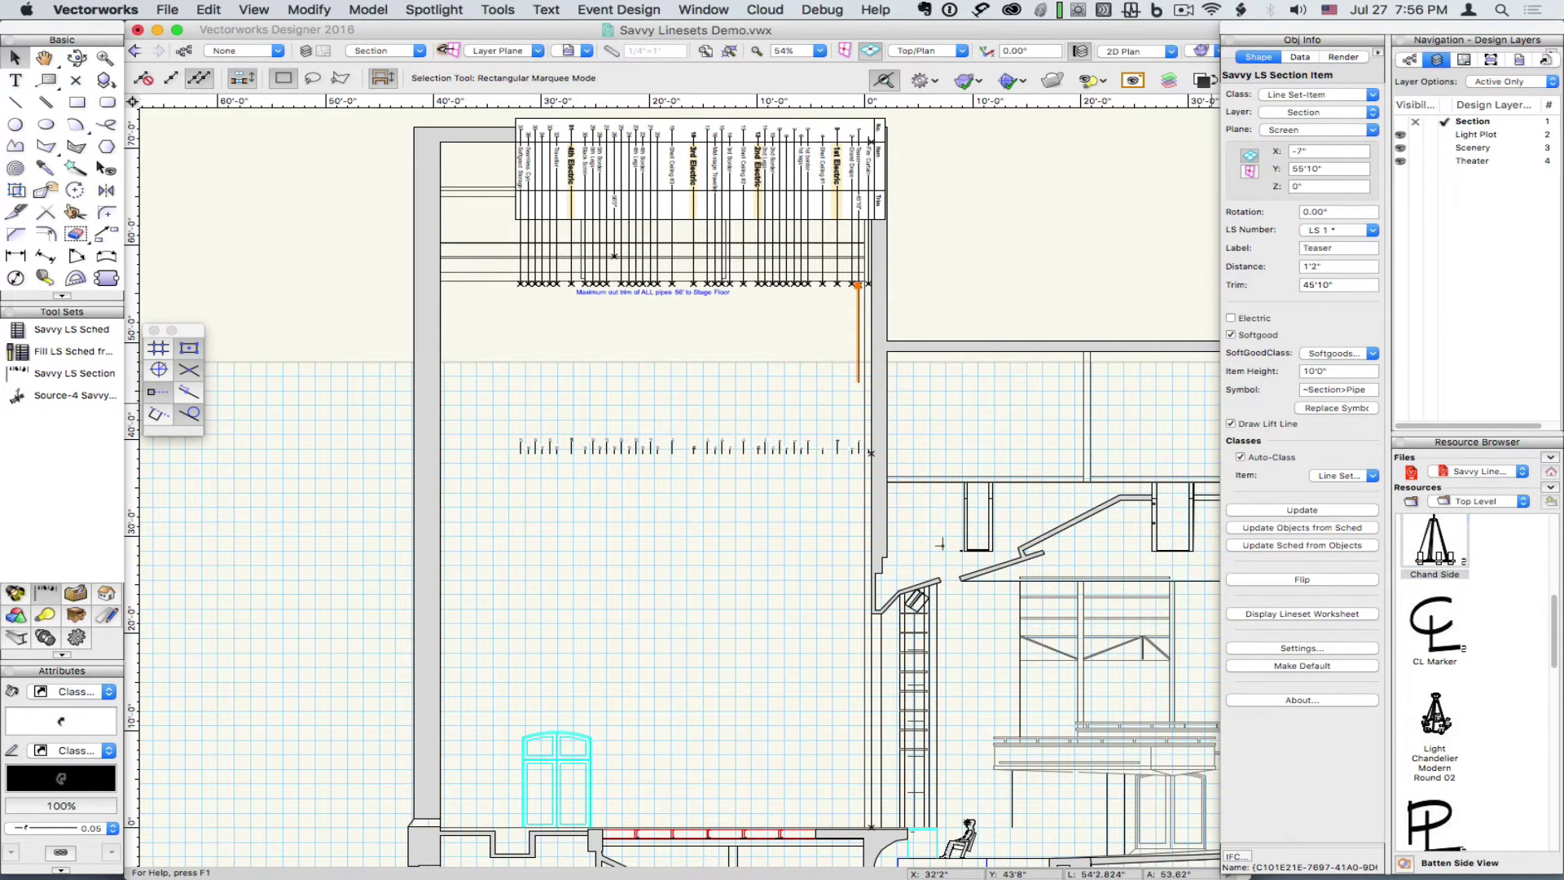
text(20)
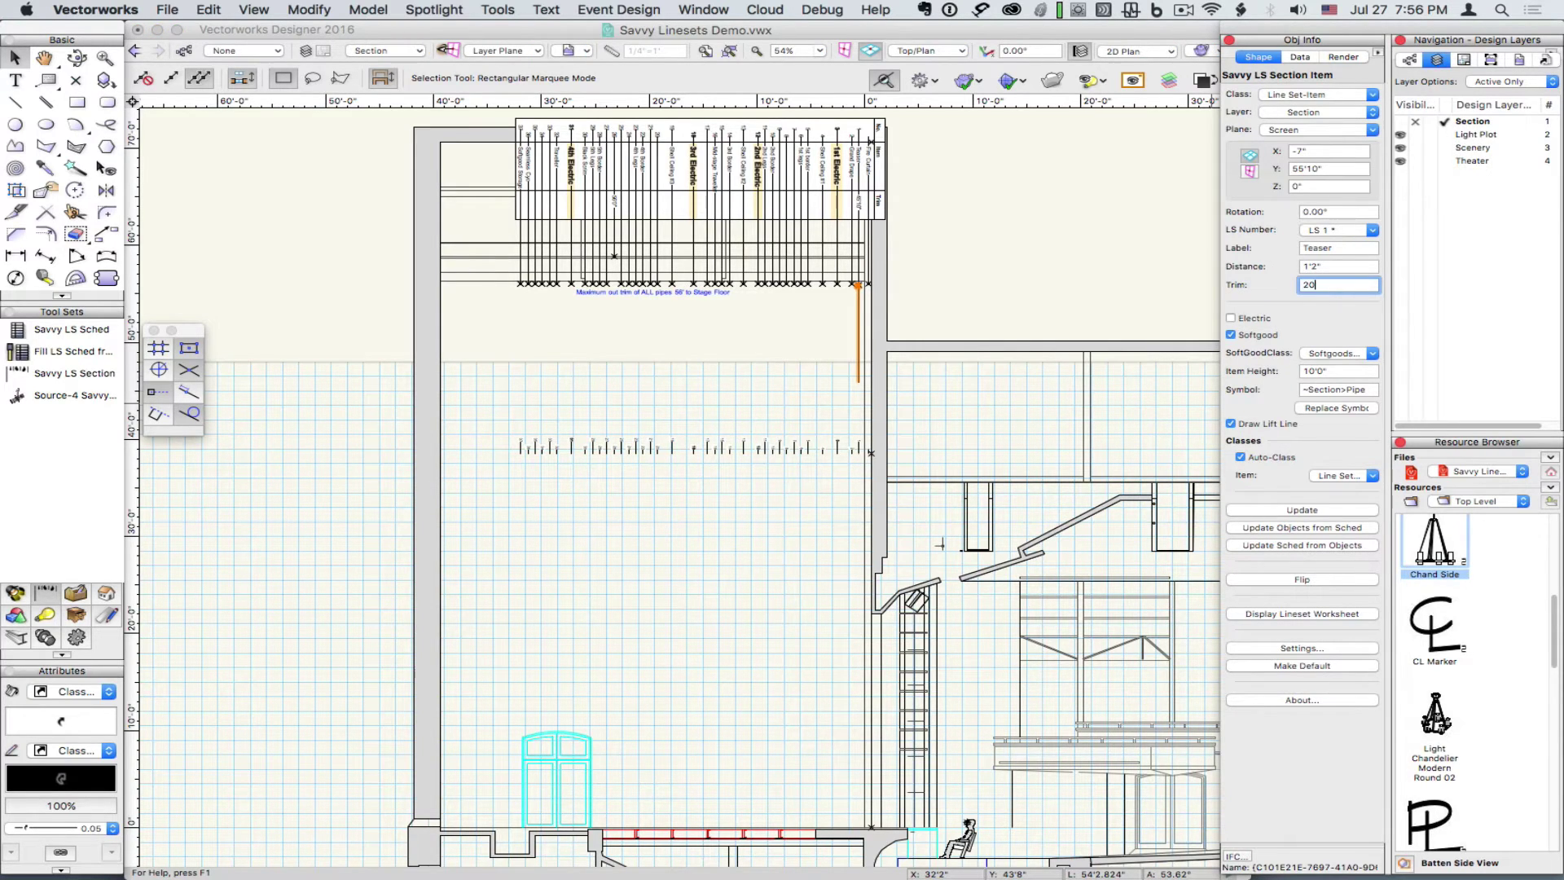
key(Return)
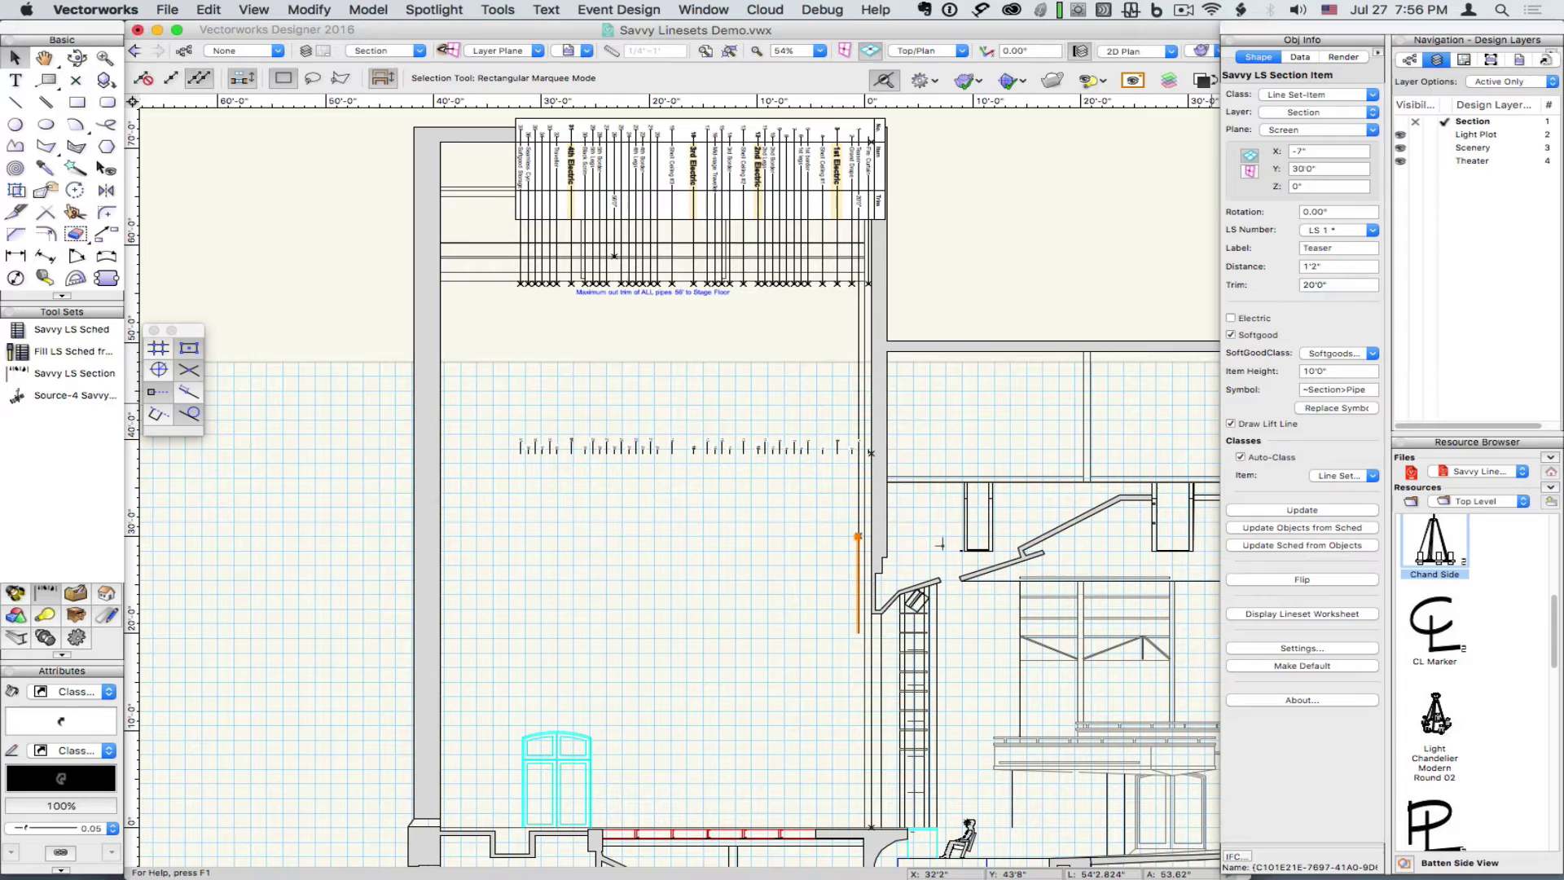
- Draw a line from the seated spectator to the Teaser's bottom, then extend its top end toward the fly area
click(18, 102)
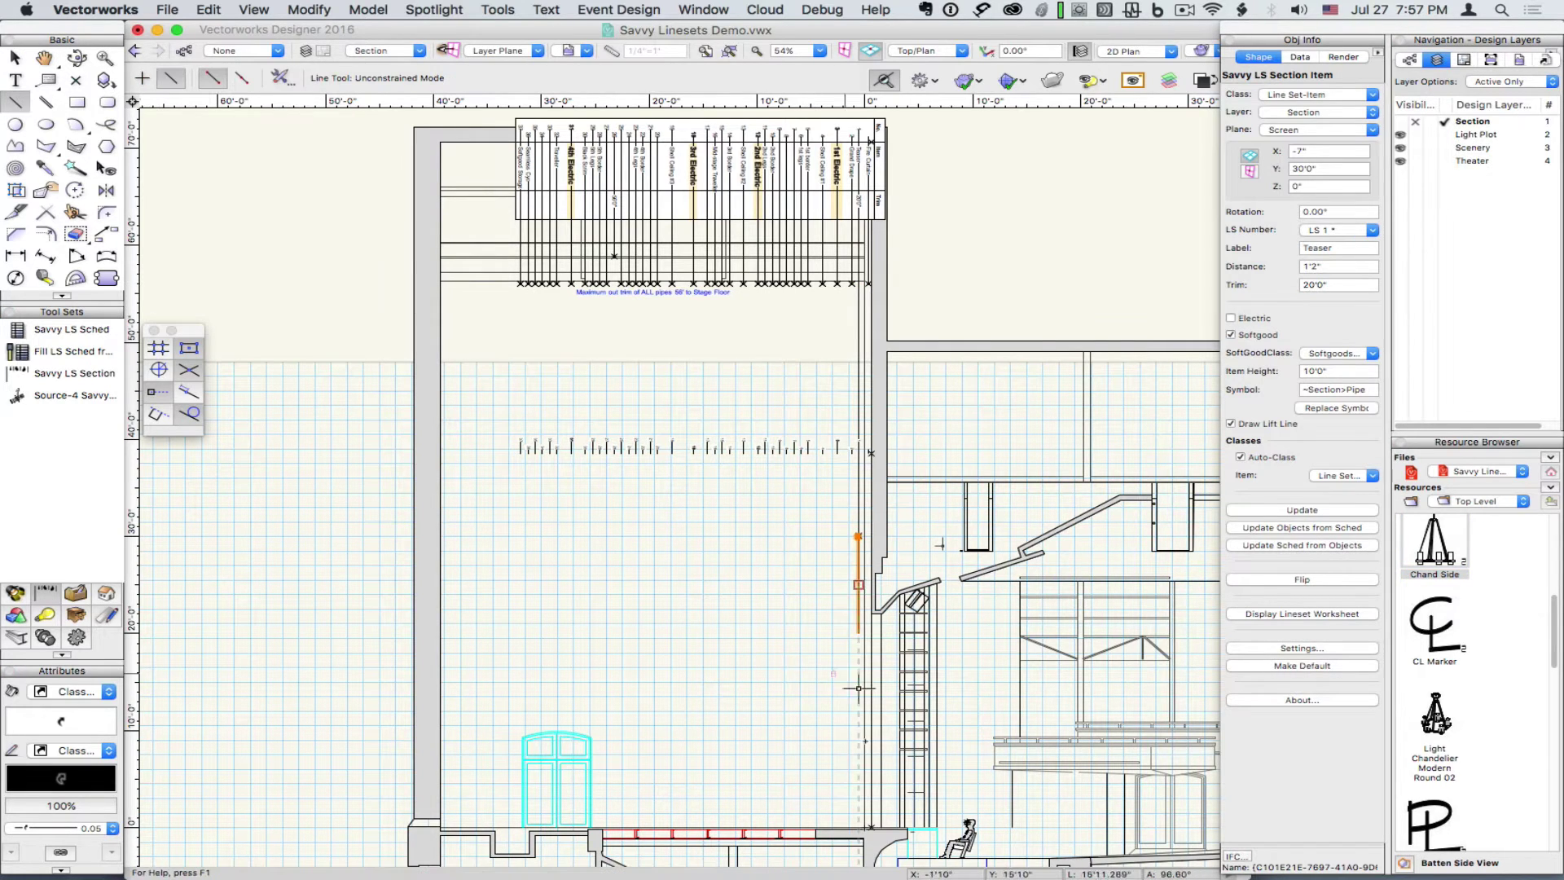
key(z)
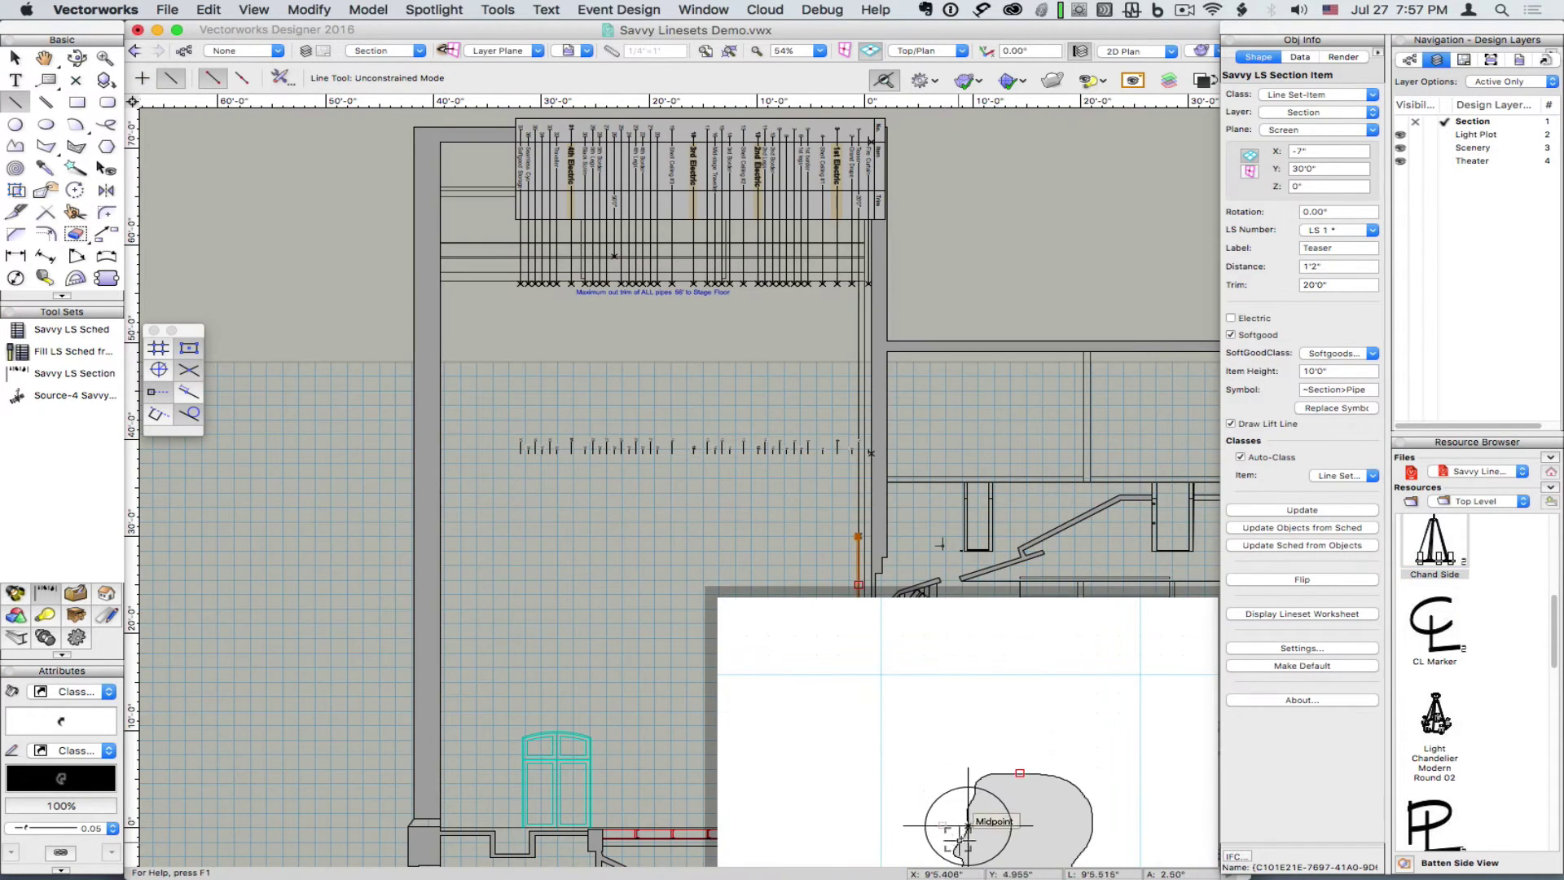
click(967, 825)
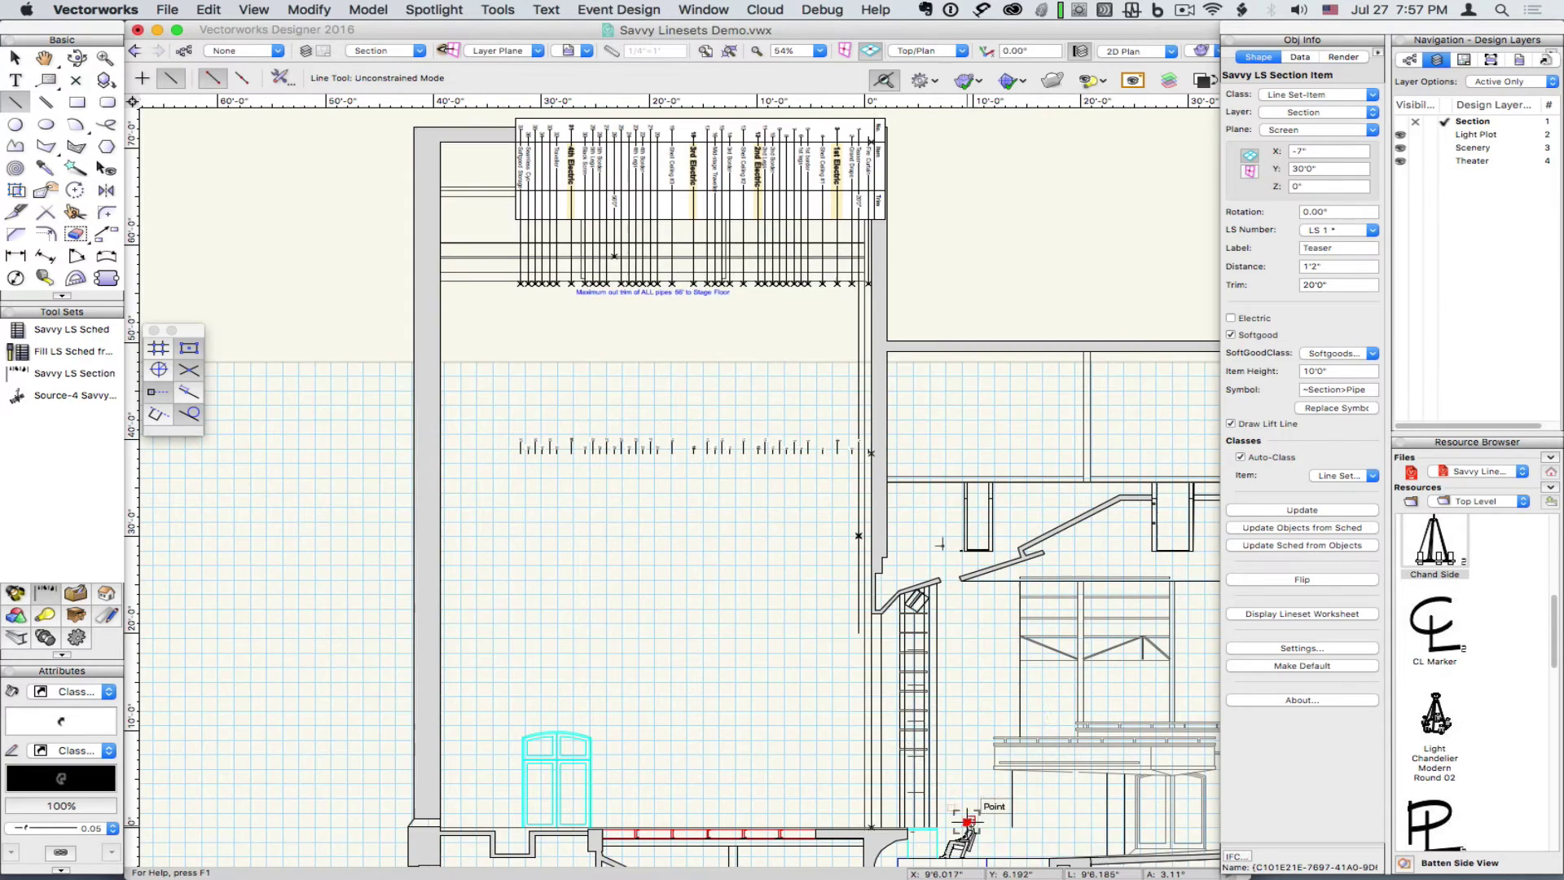
click(858, 632)
key(x)
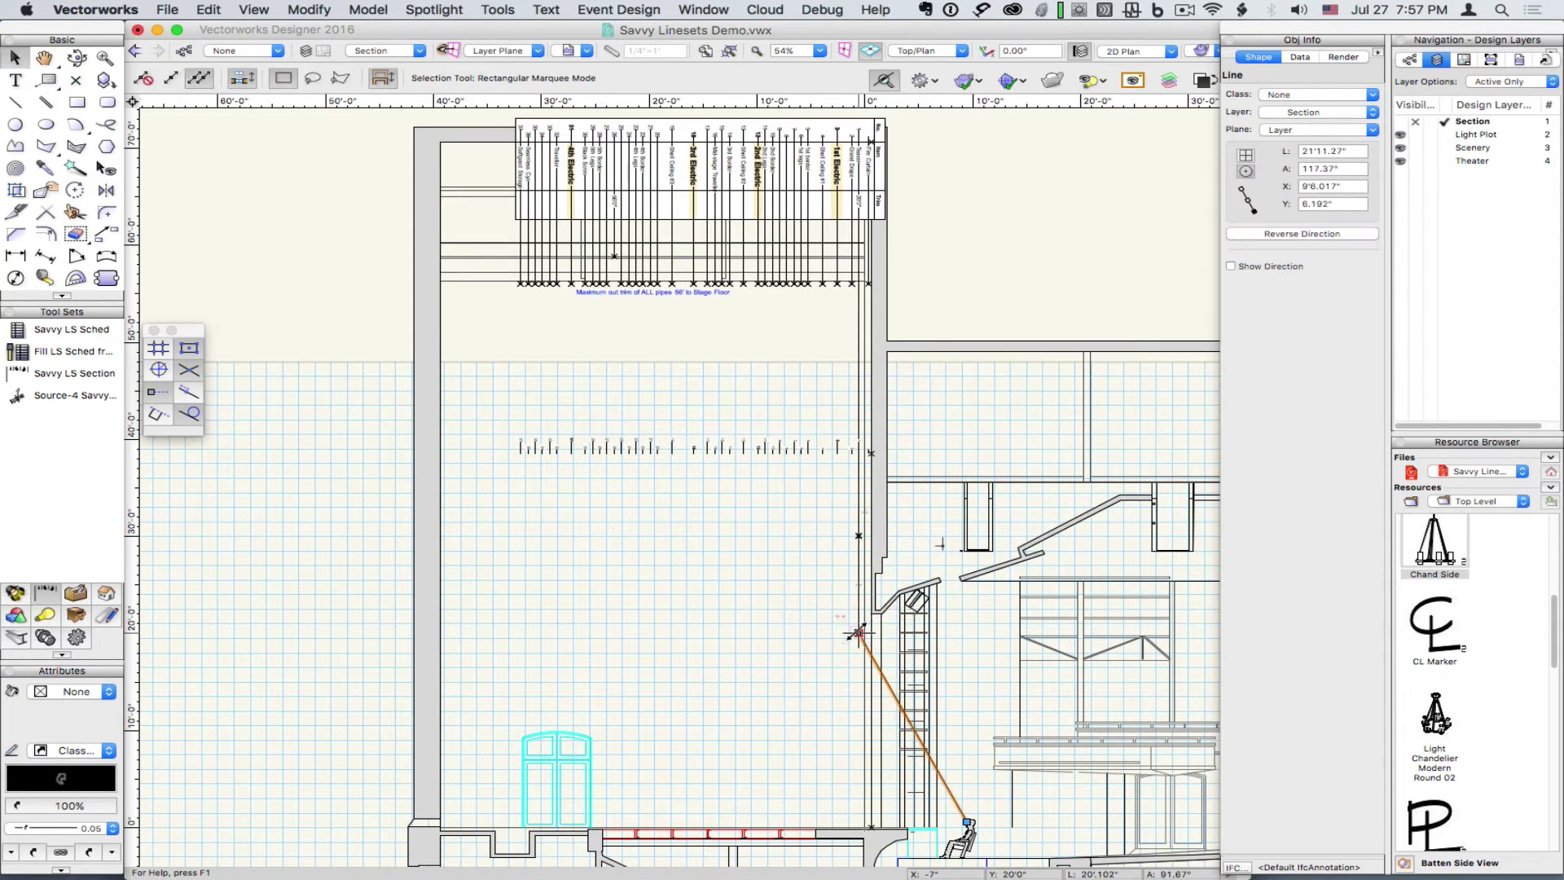
drag(859, 633, 673, 311)
- Assign the sightline to the Lines-Sight class and deselect it
click(1281, 95)
mouse_move(1389, 287)
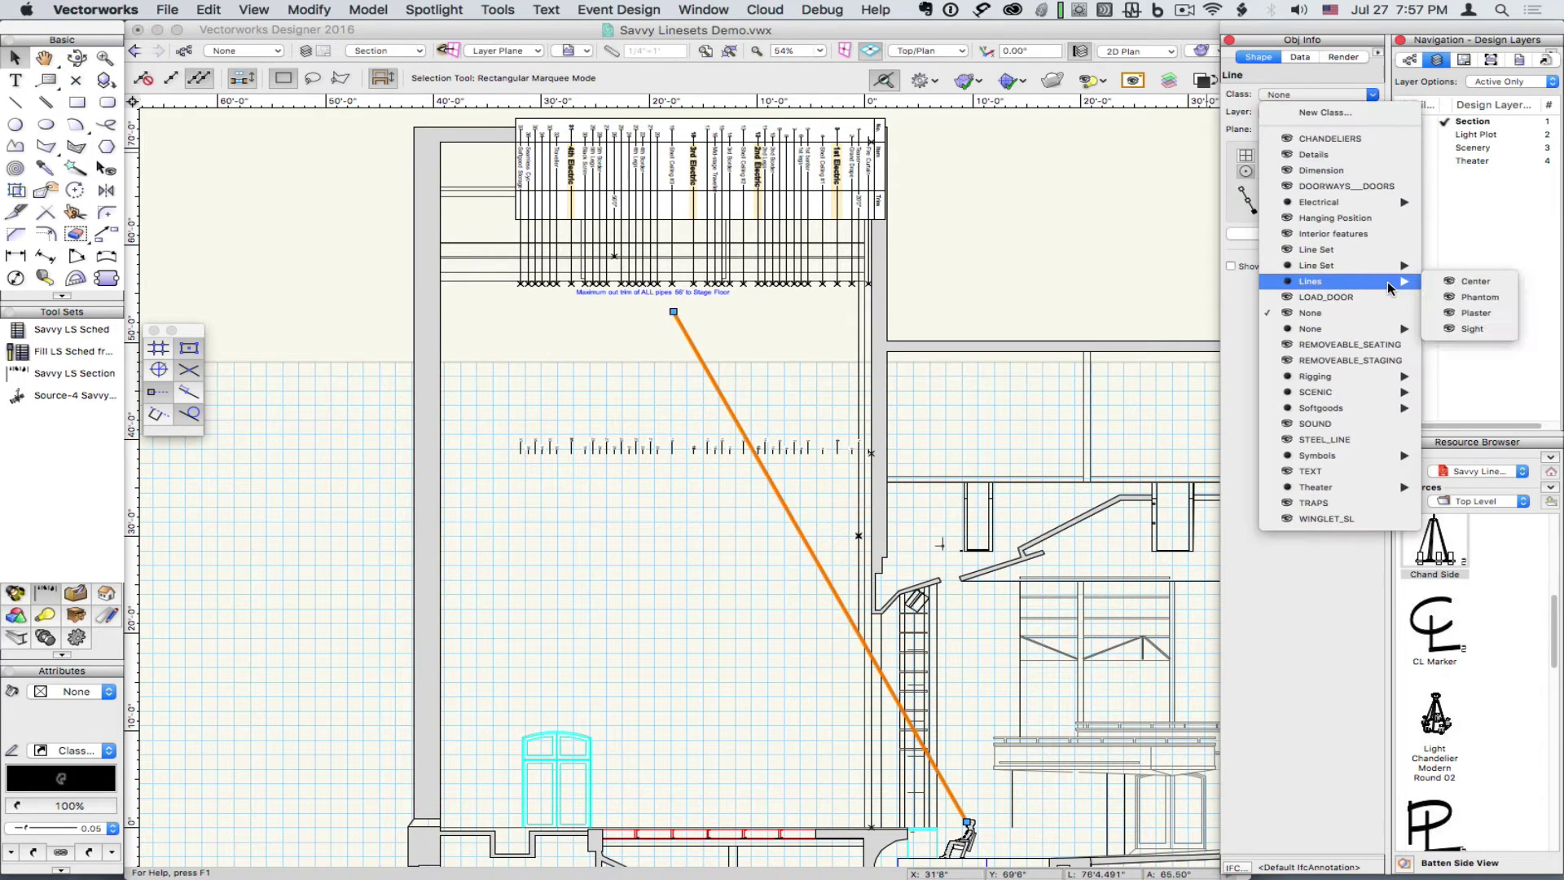
click(1481, 326)
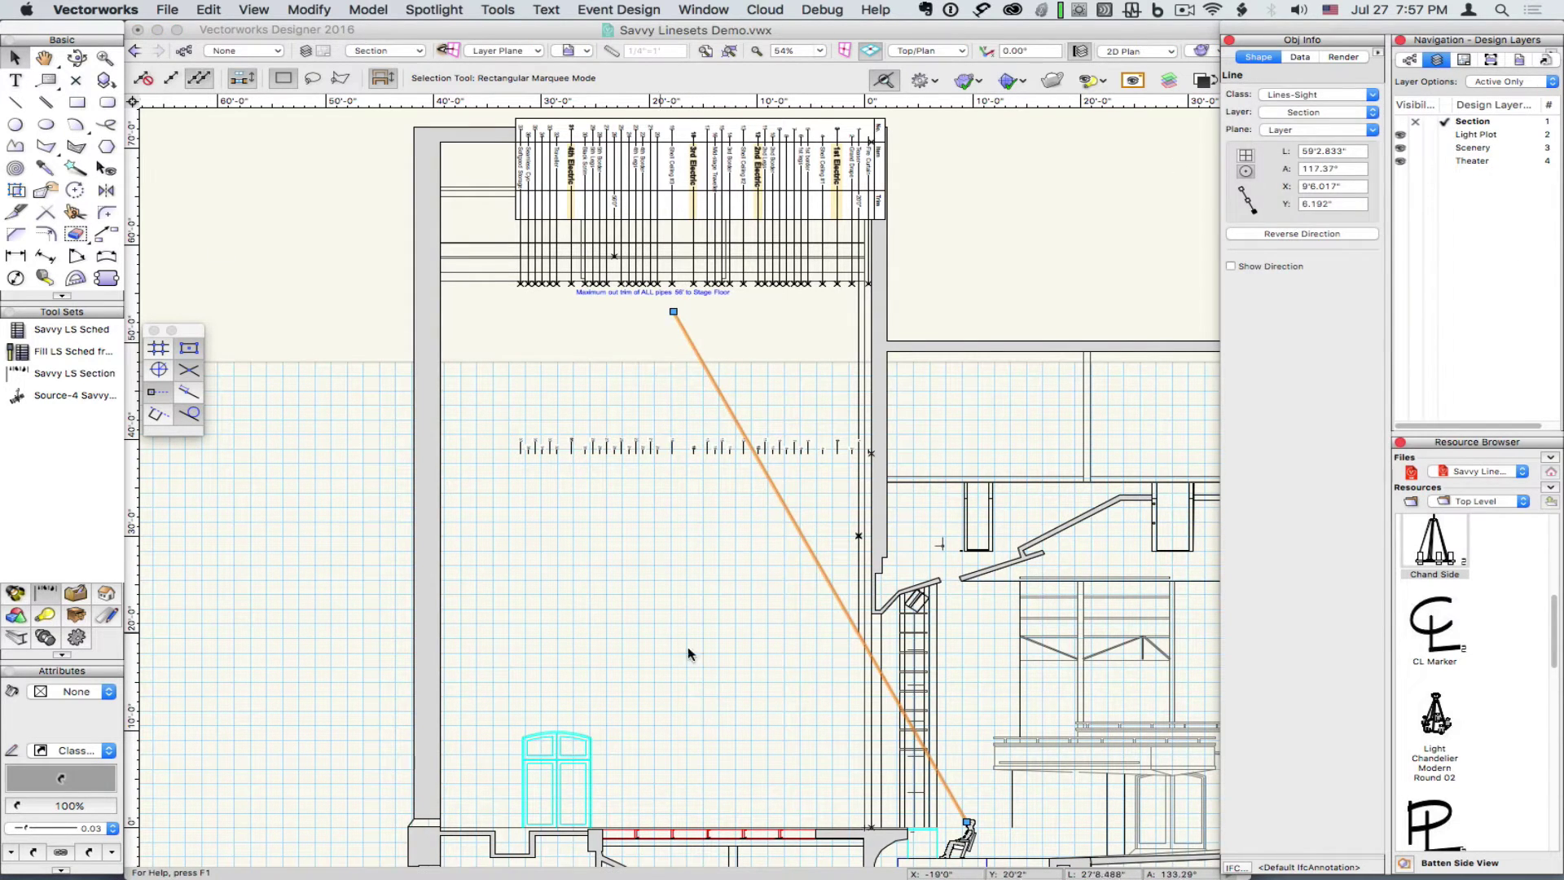
click(749, 666)
- Replace the Teaser lineset item's pipe section symbol with the Batten Side View symbol
scroll(864, 546, up, 5)
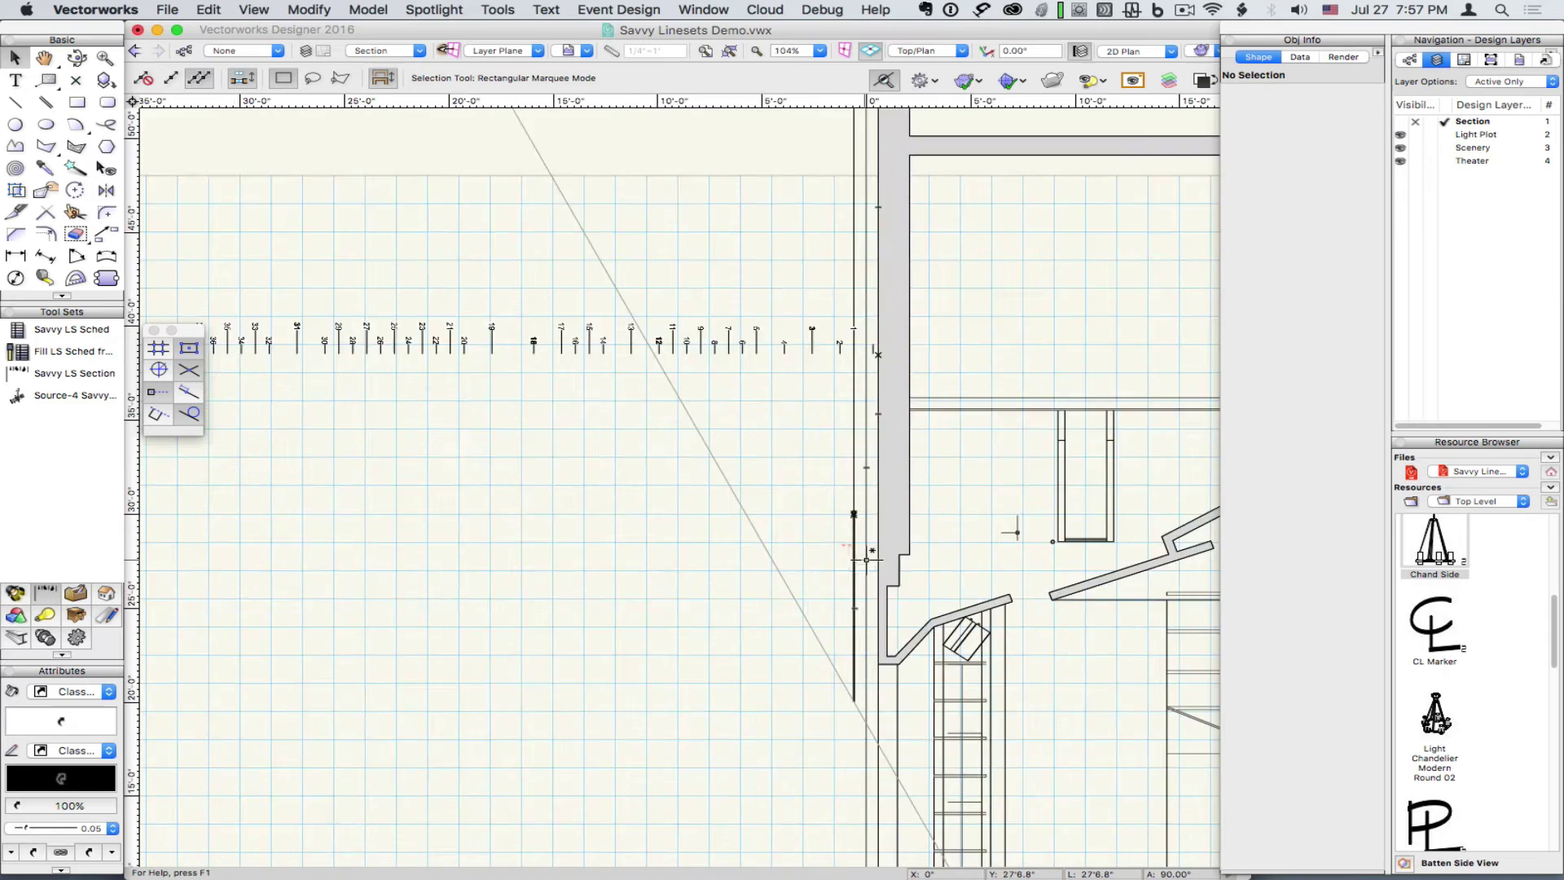
scroll(866, 559, up, 5)
click(835, 516)
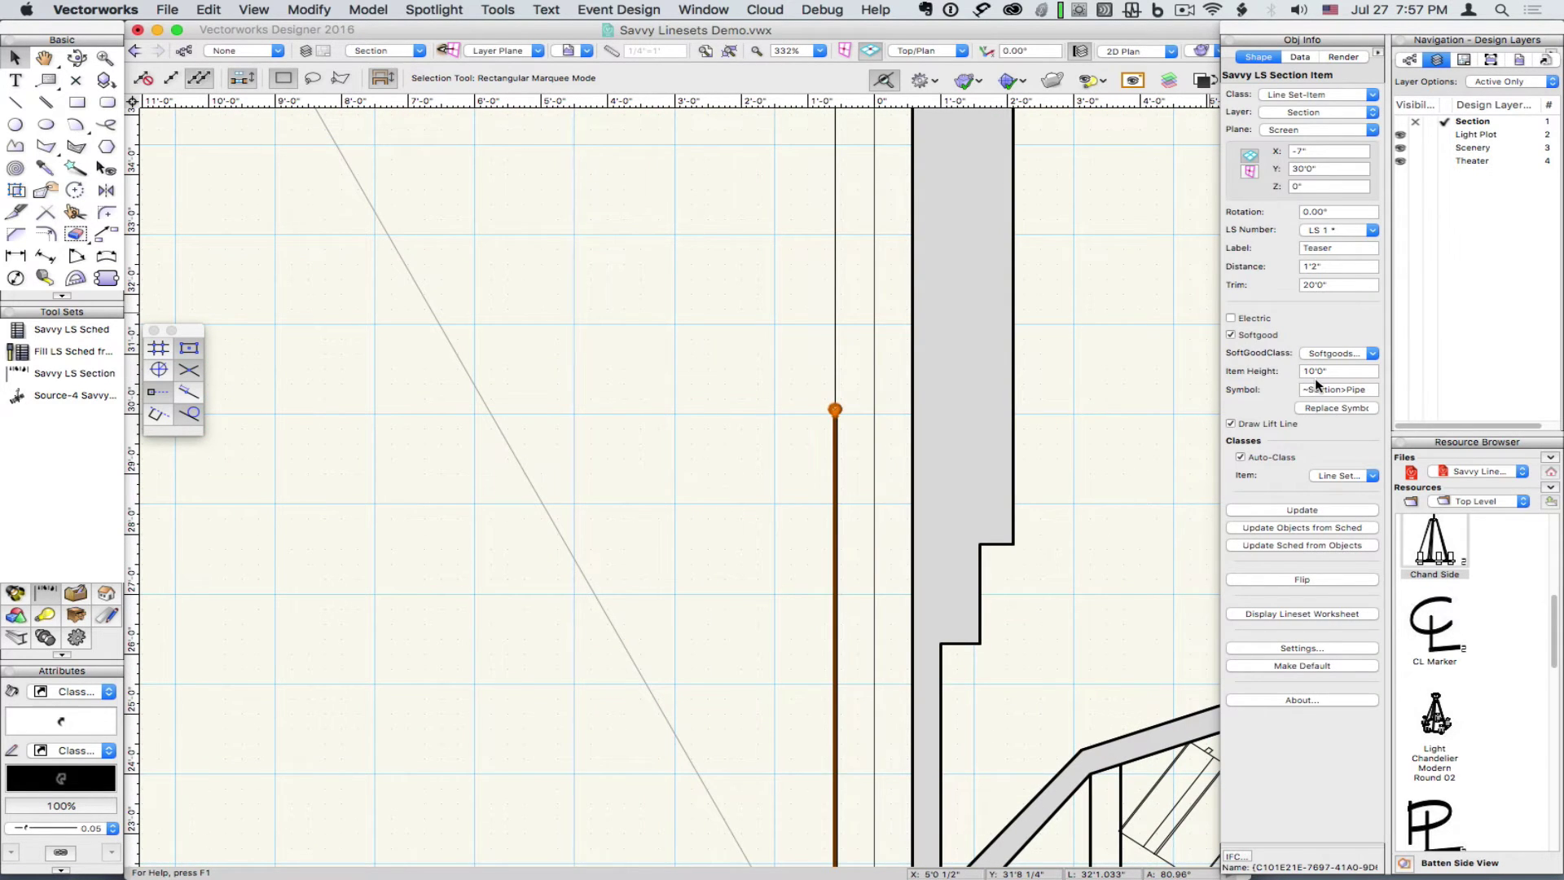
click(1321, 408)
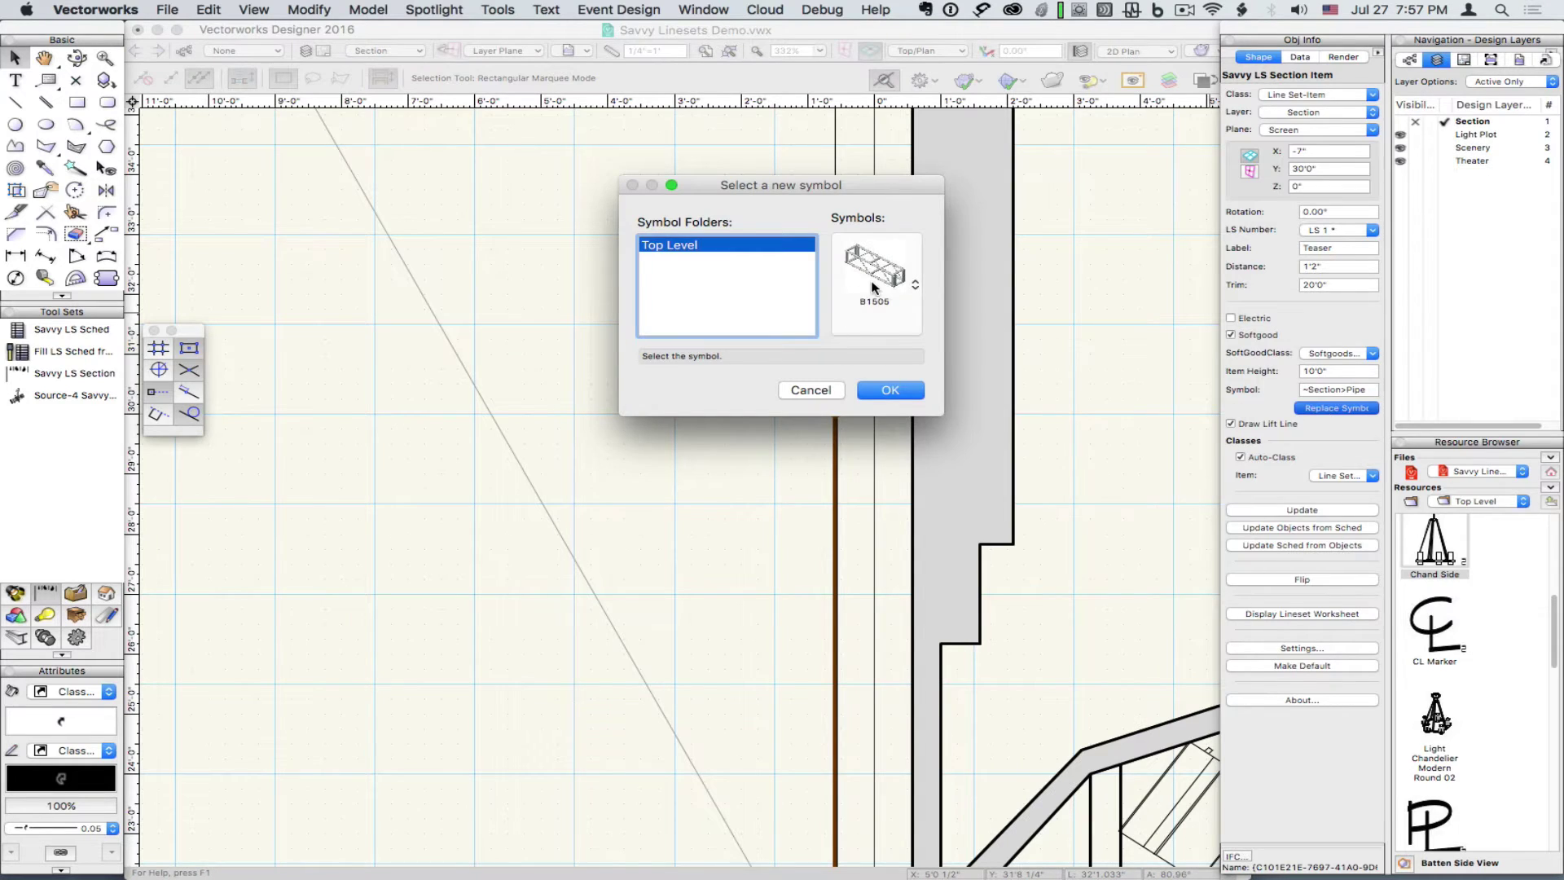
click(873, 281)
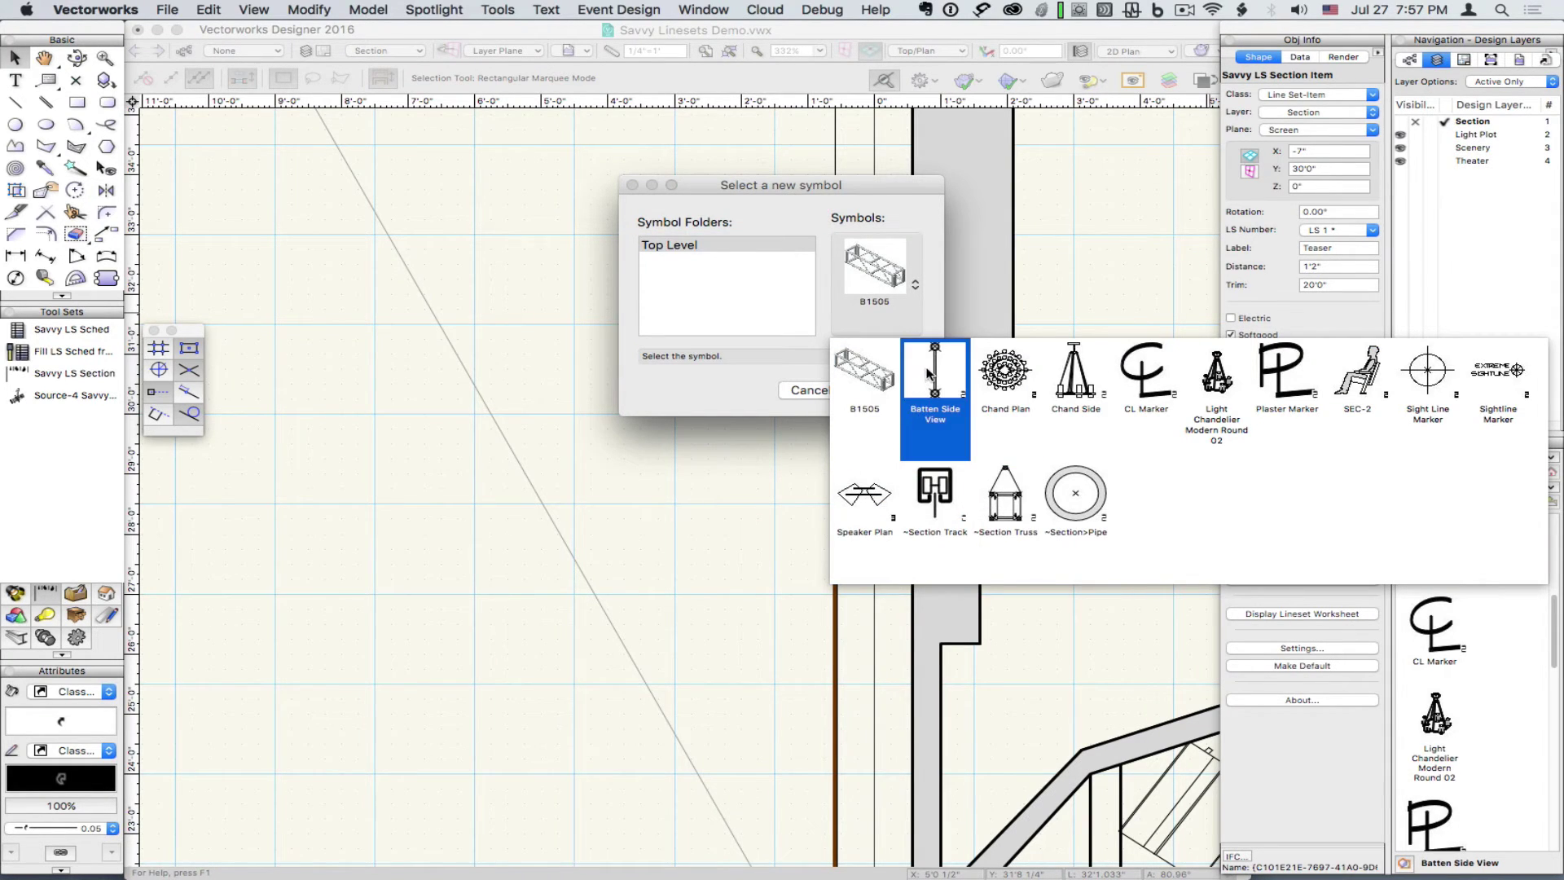
click(929, 373)
click(890, 393)
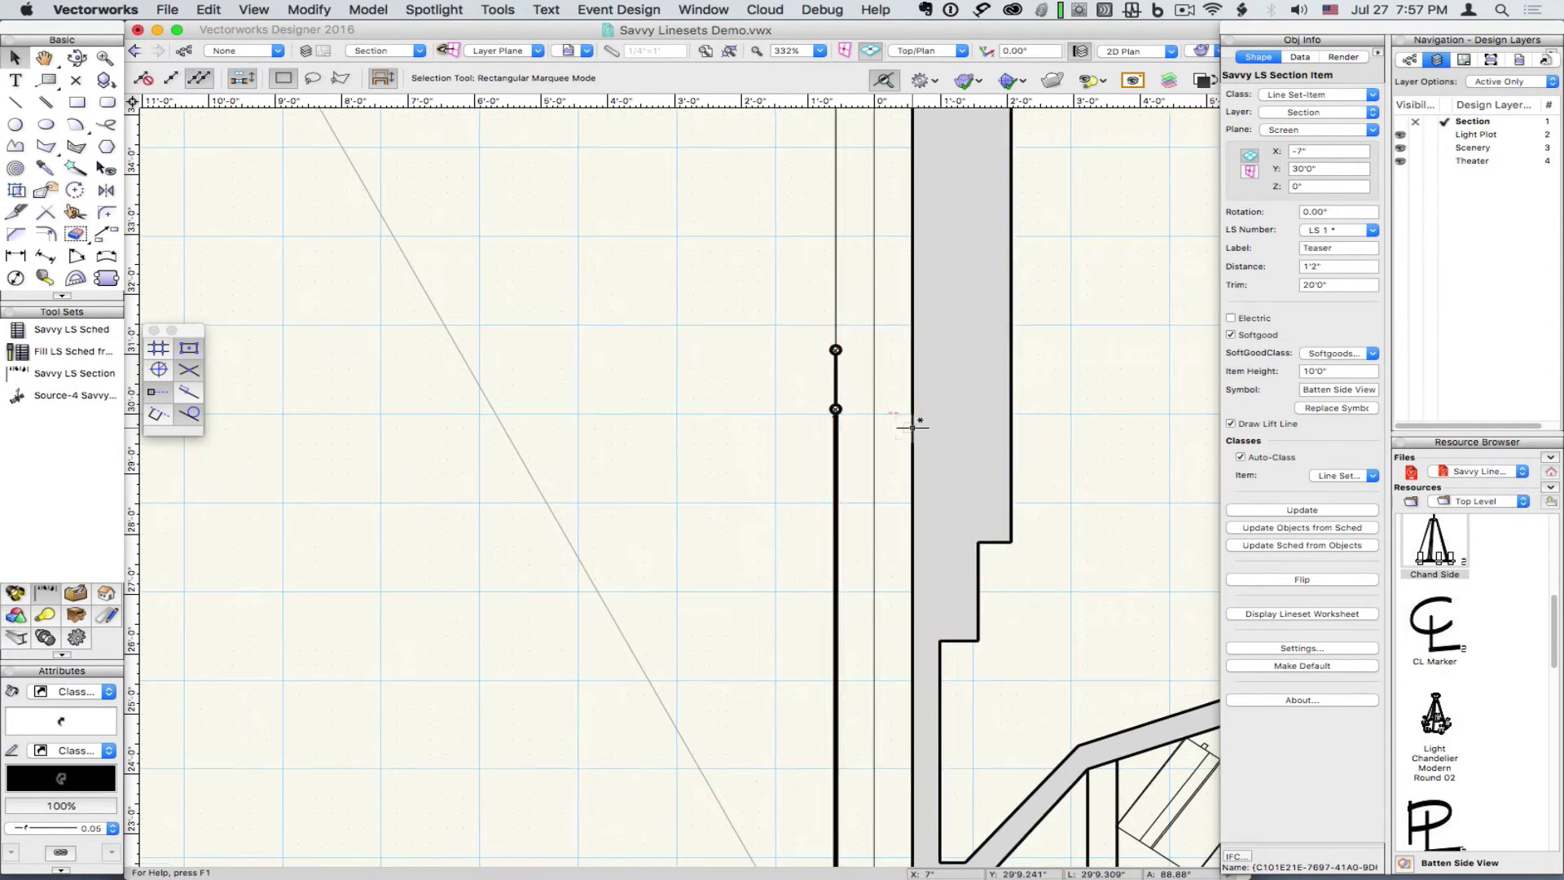
scroll(908, 422, down, 5)
scroll(910, 422, down, 3)
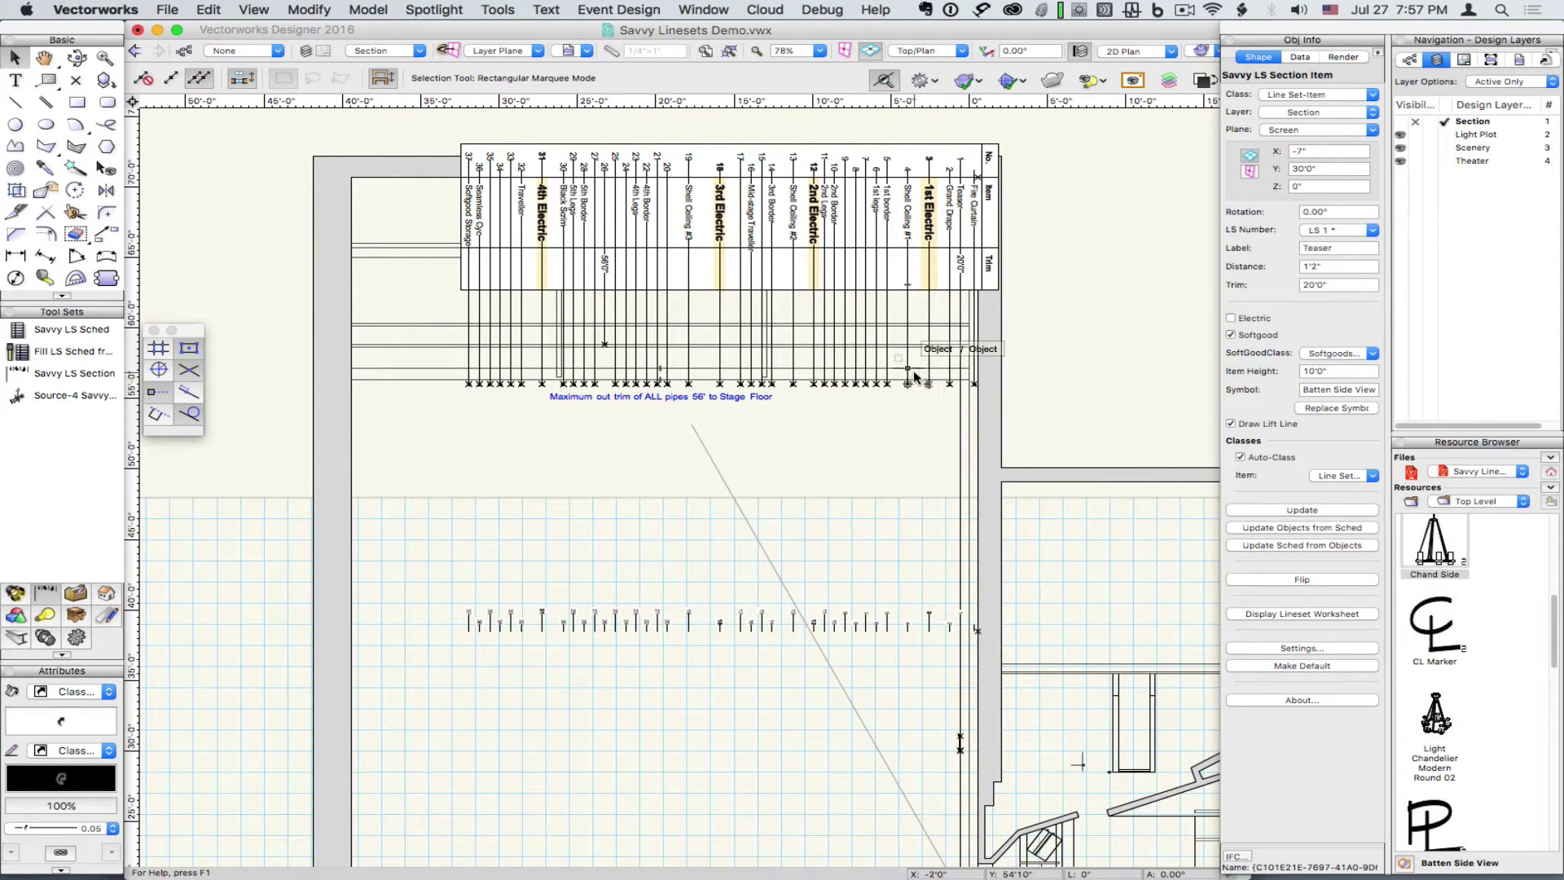
- Edit the 1st Electric's section profile and insert a Source-4 Side fixture at its origin at 45° body angle
click(928, 371)
click(325, 12)
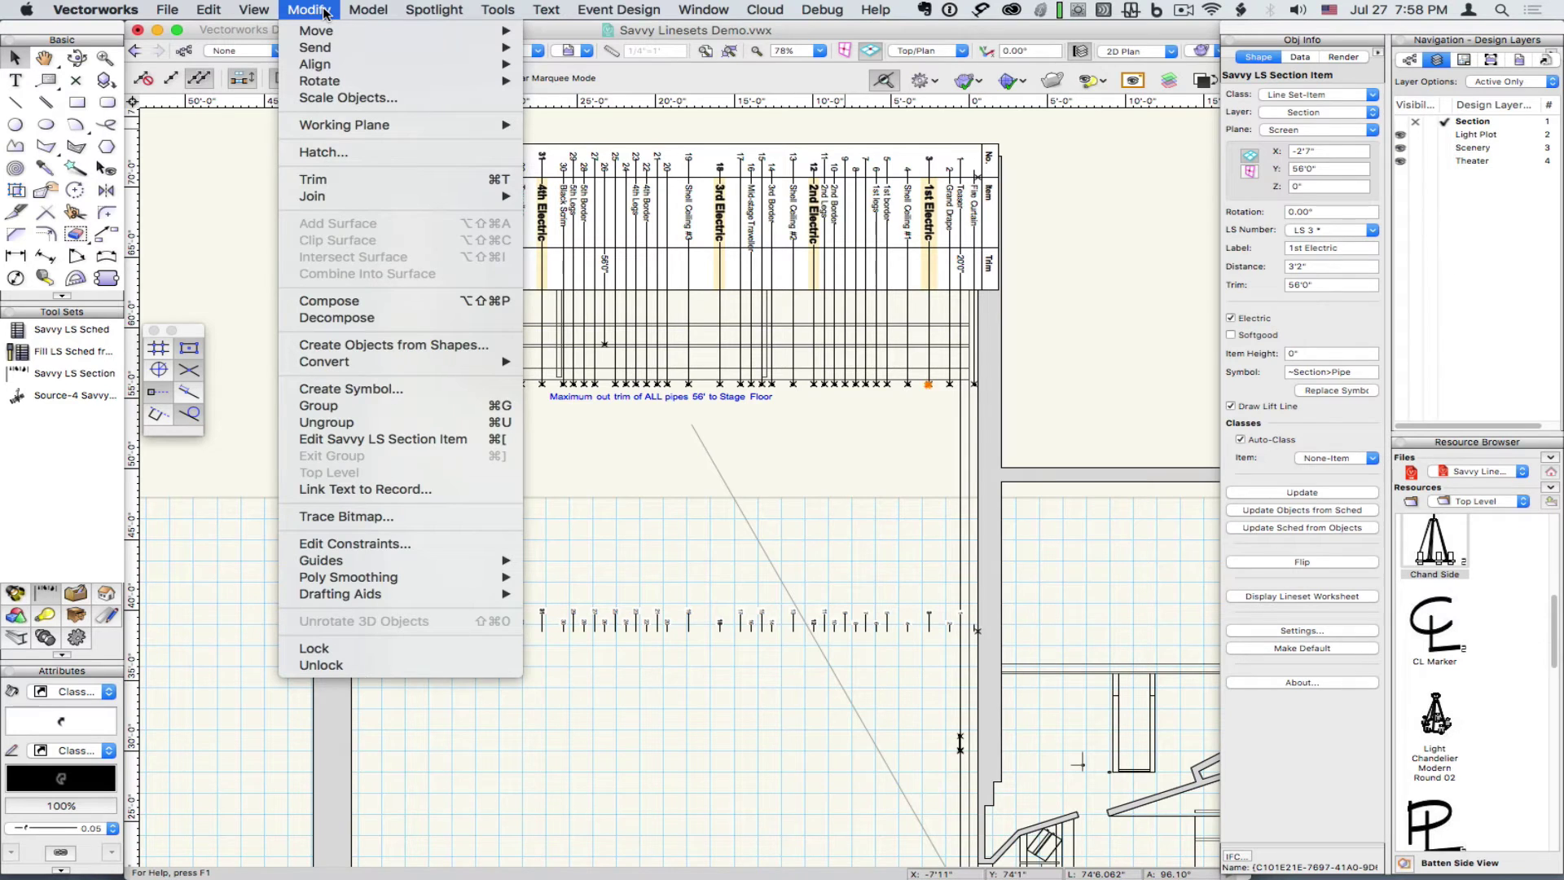
click(433, 439)
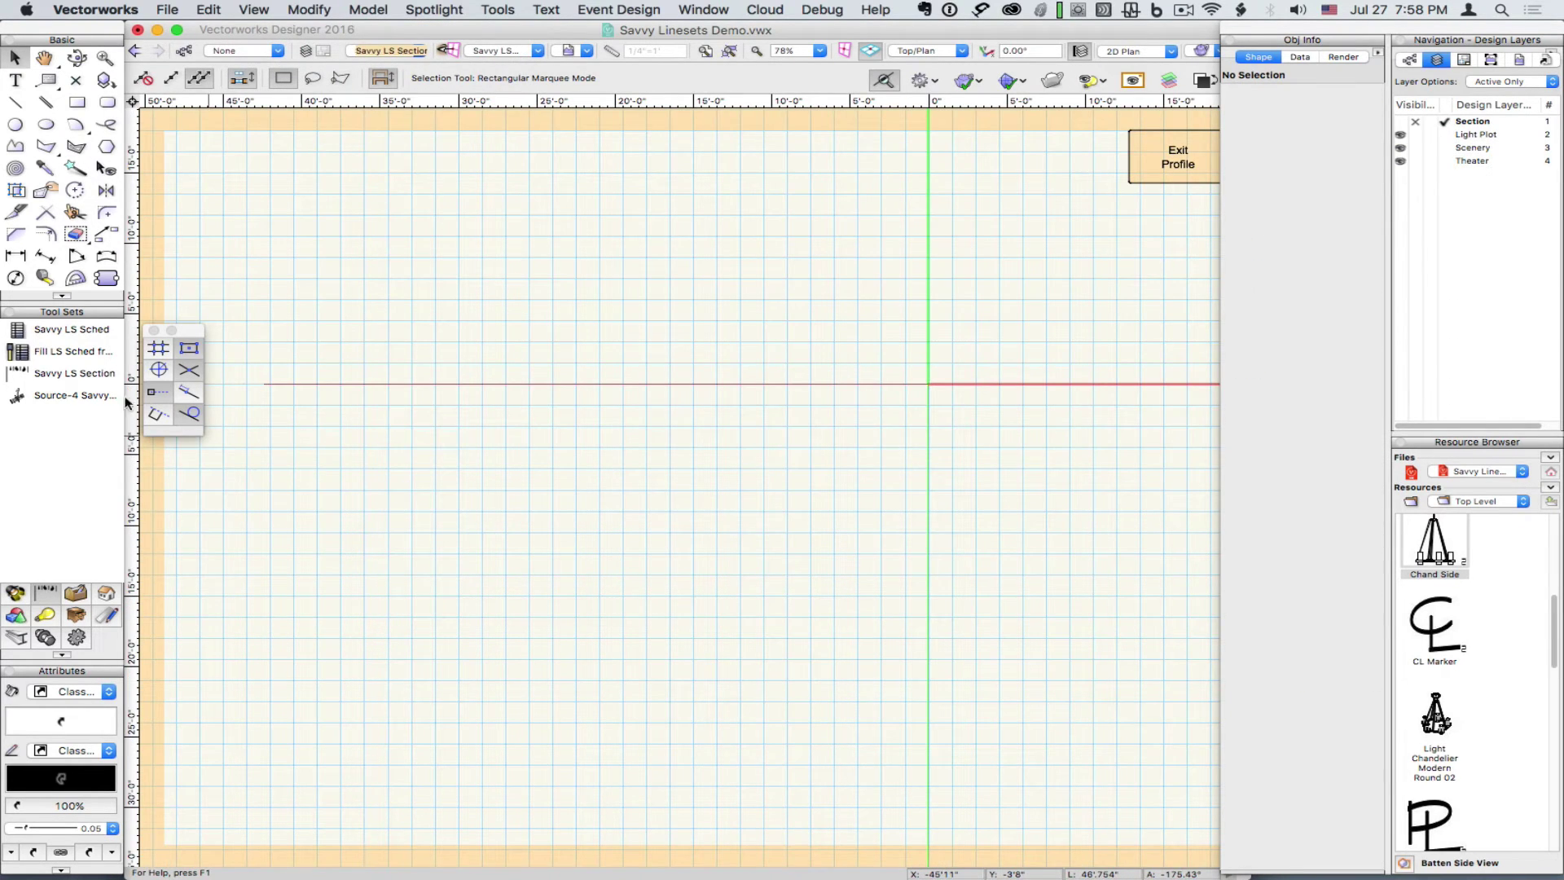
click(73, 395)
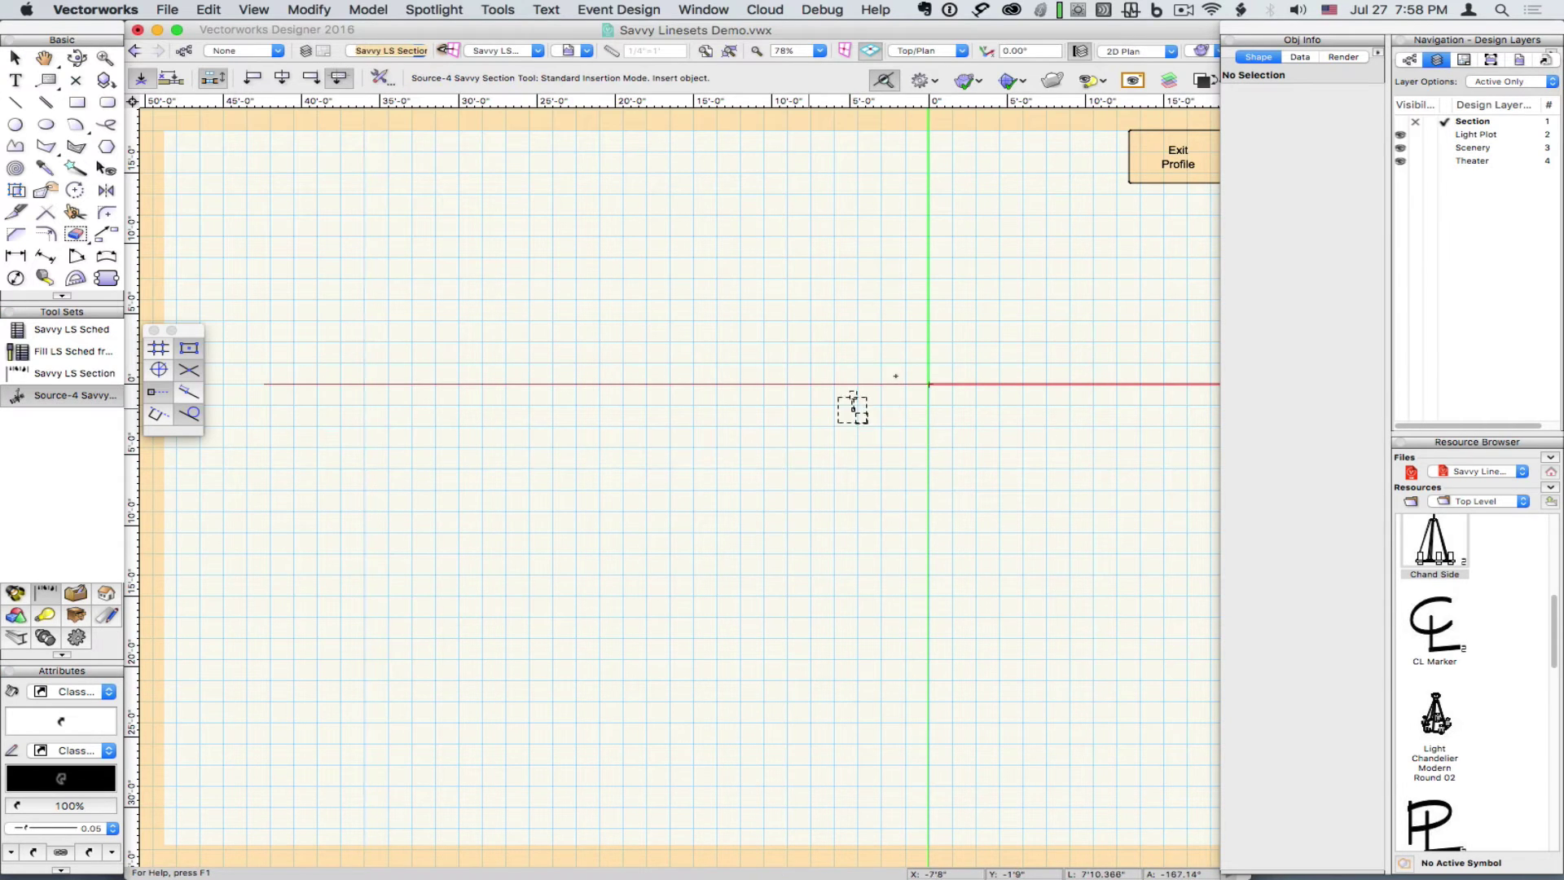
scroll(950, 364, up, 6)
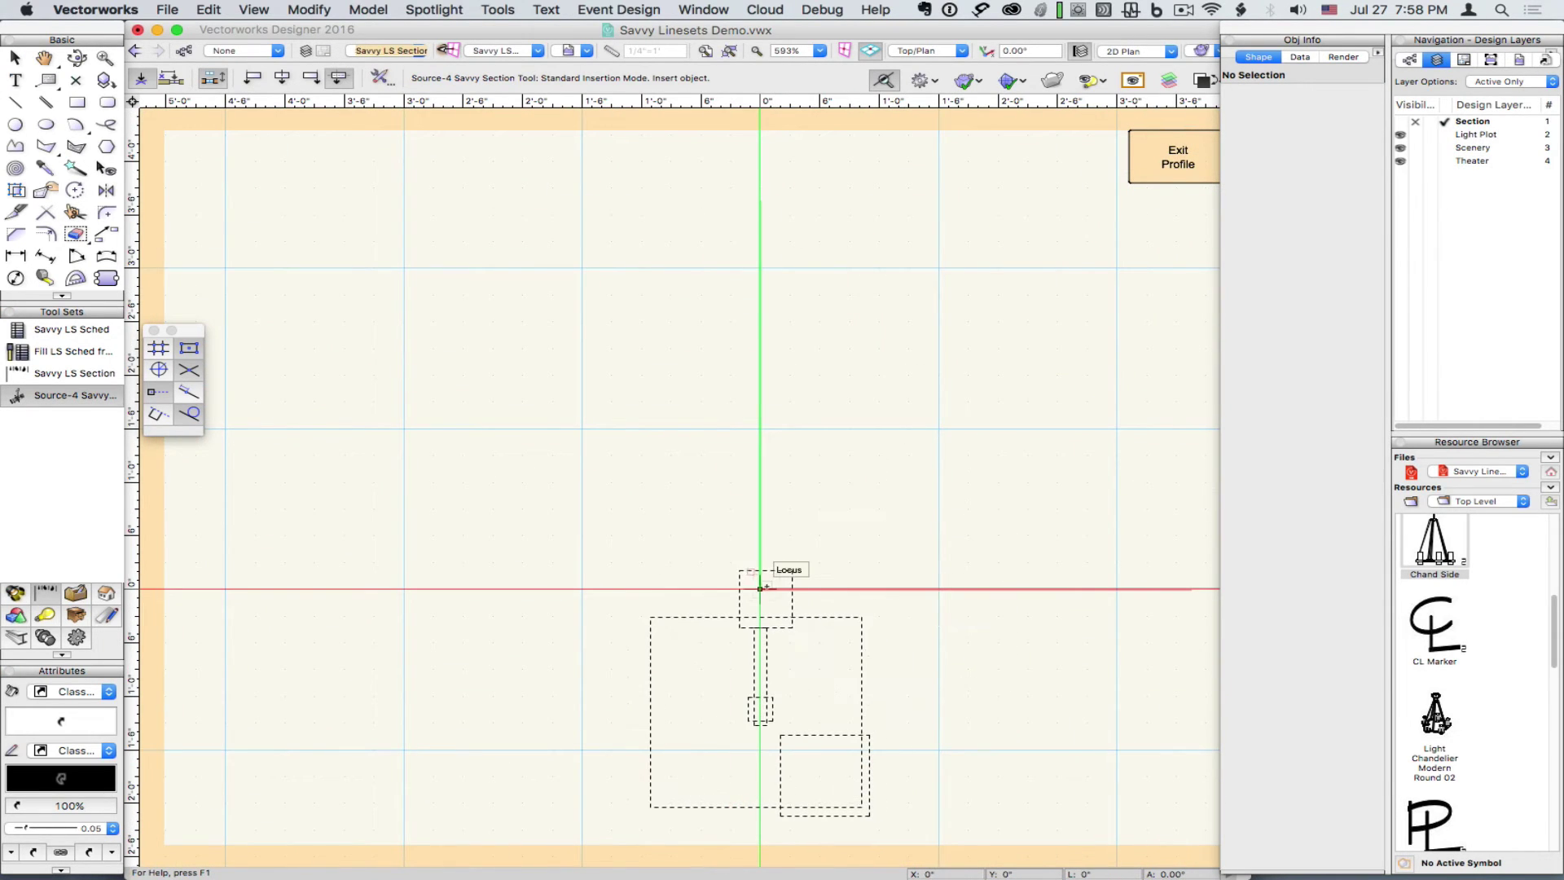
click(761, 588)
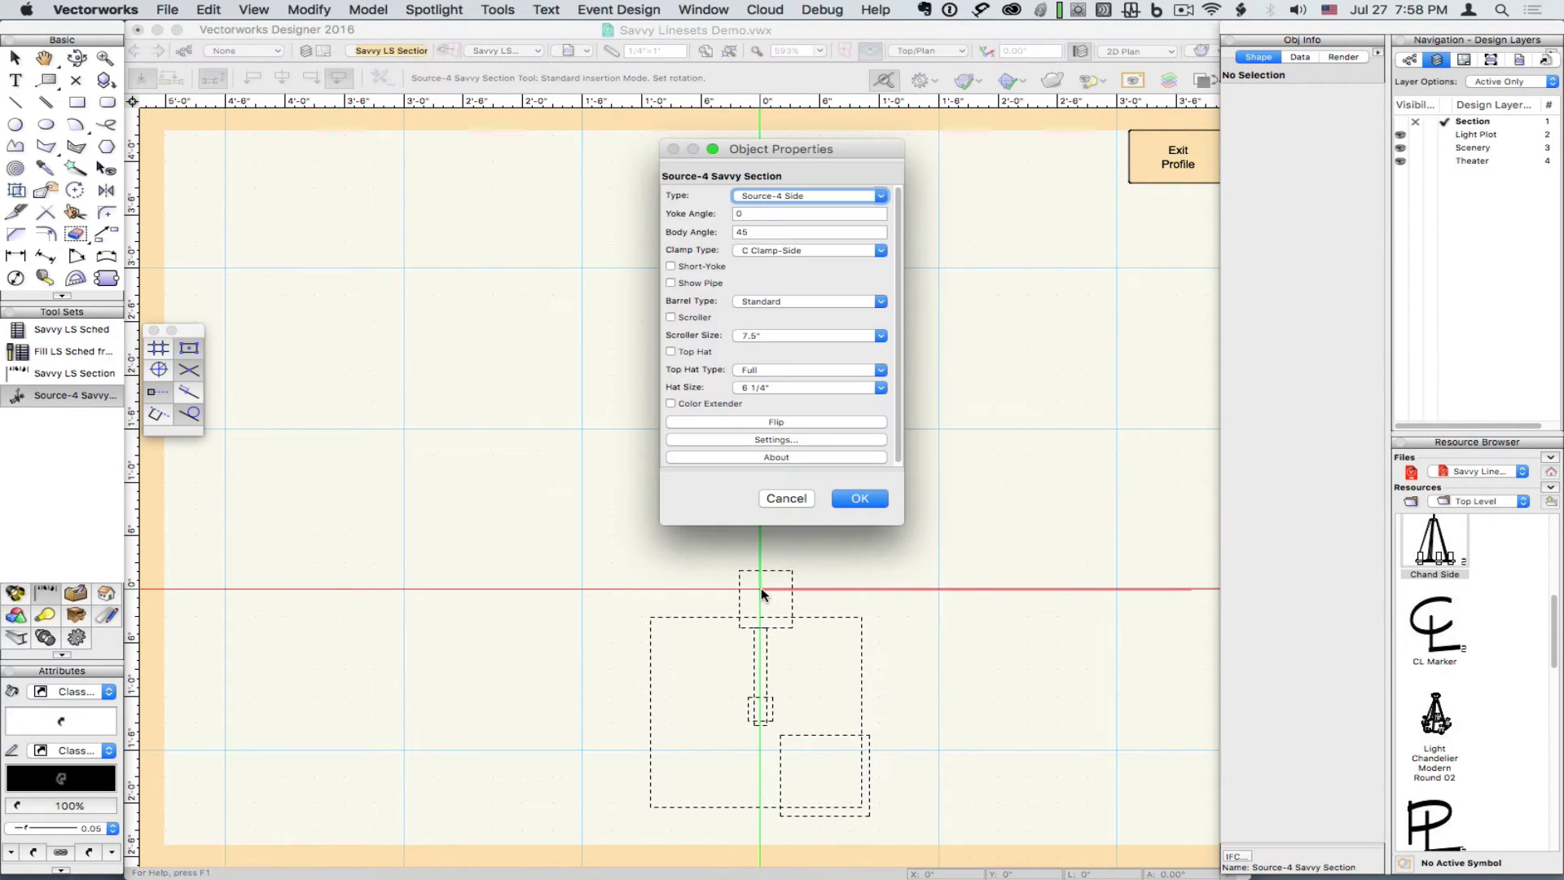
click(867, 499)
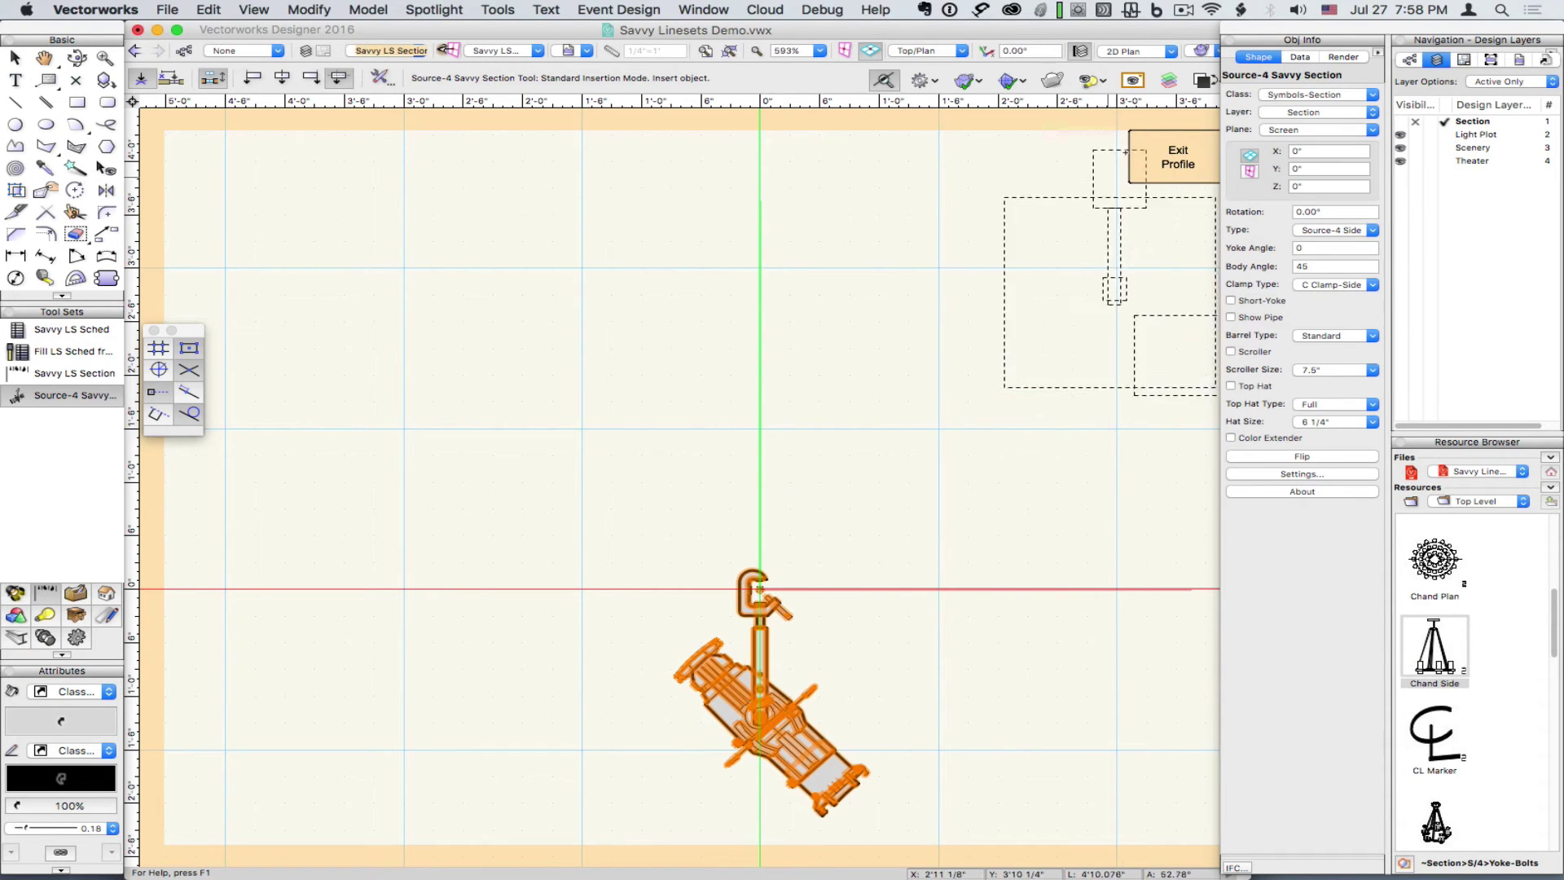
- Back in the section, move the 1st Electric's lift line endpoint, then flip and nudge its Source-4 fixture
click(1171, 163)
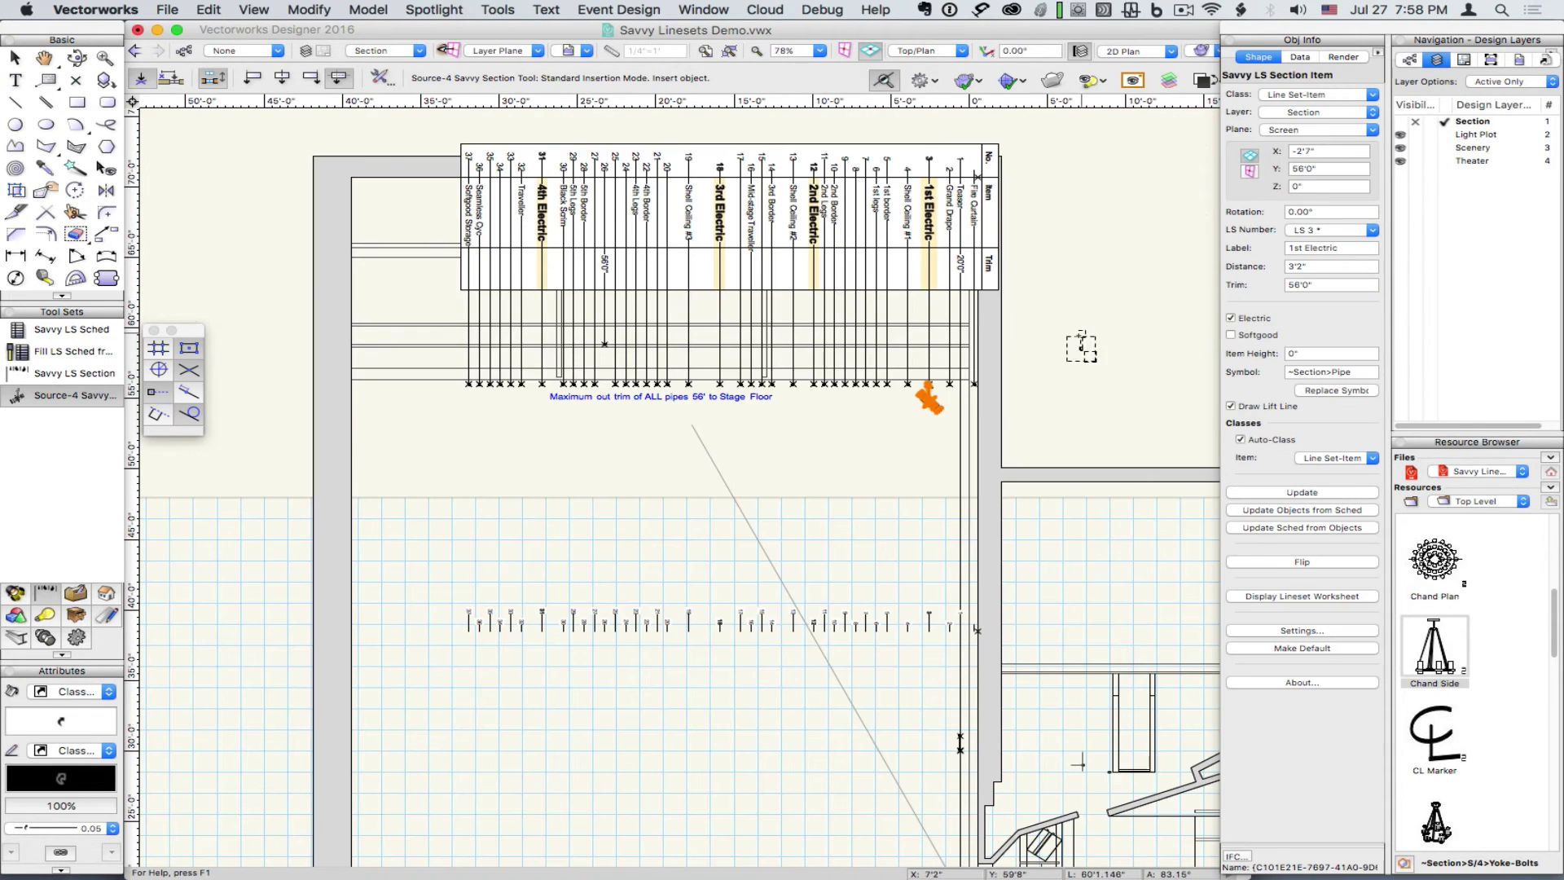
key(x)
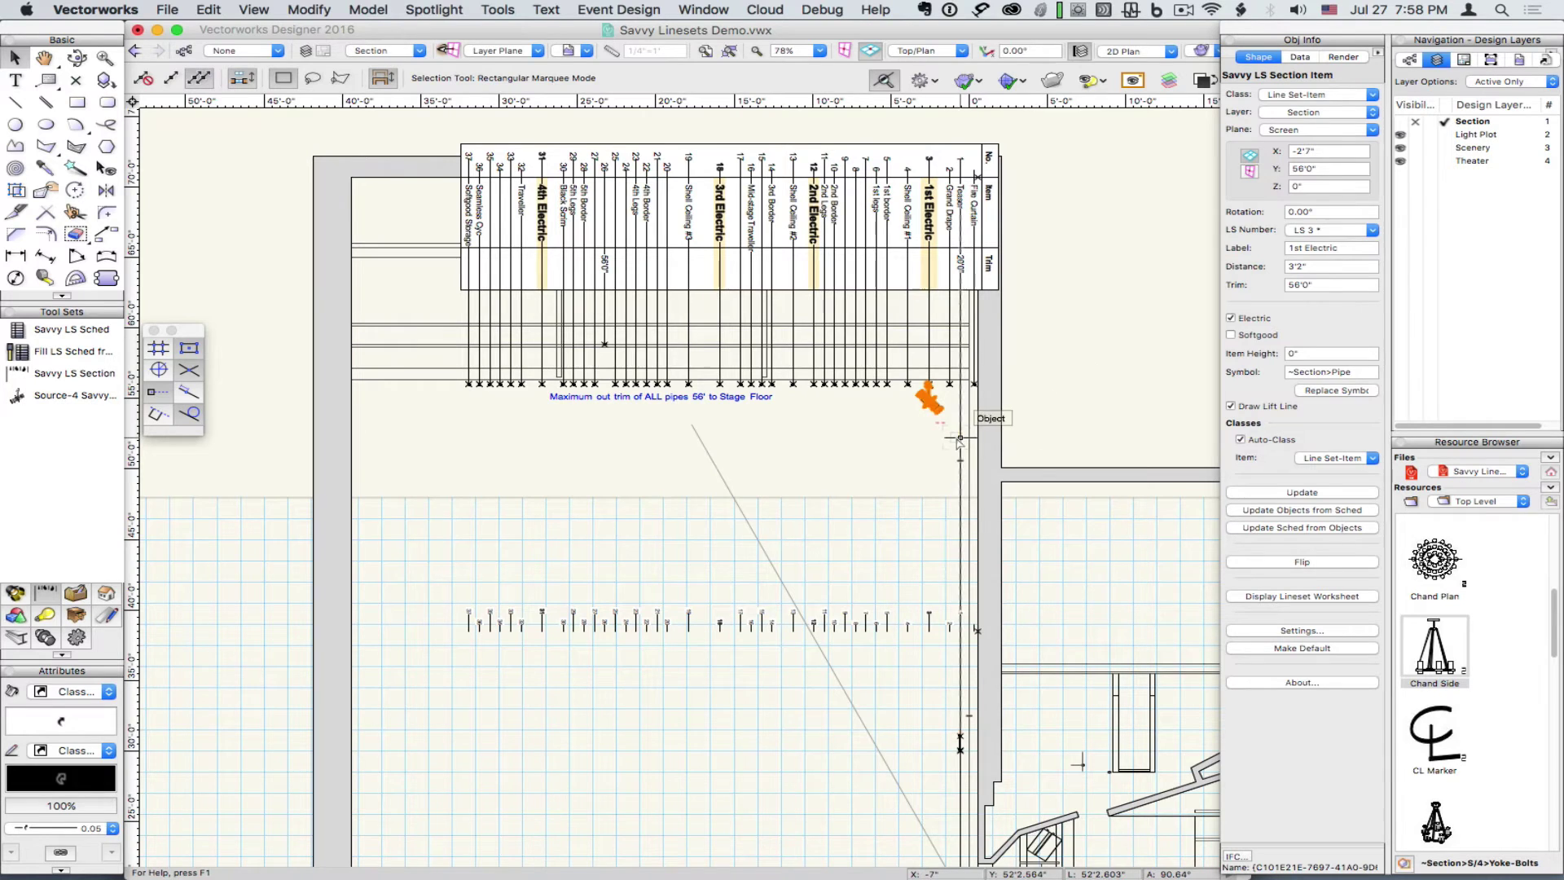
mouse_move(935, 405)
mouse_down()
mouse_move(936, 551)
mouse_move(981, 745)
mouse_move(900, 794)
mouse_move(934, 821)
mouse_move(896, 676)
mouse_move(875, 472)
mouse_up()
key(space)
scroll(901, 449, up, 5)
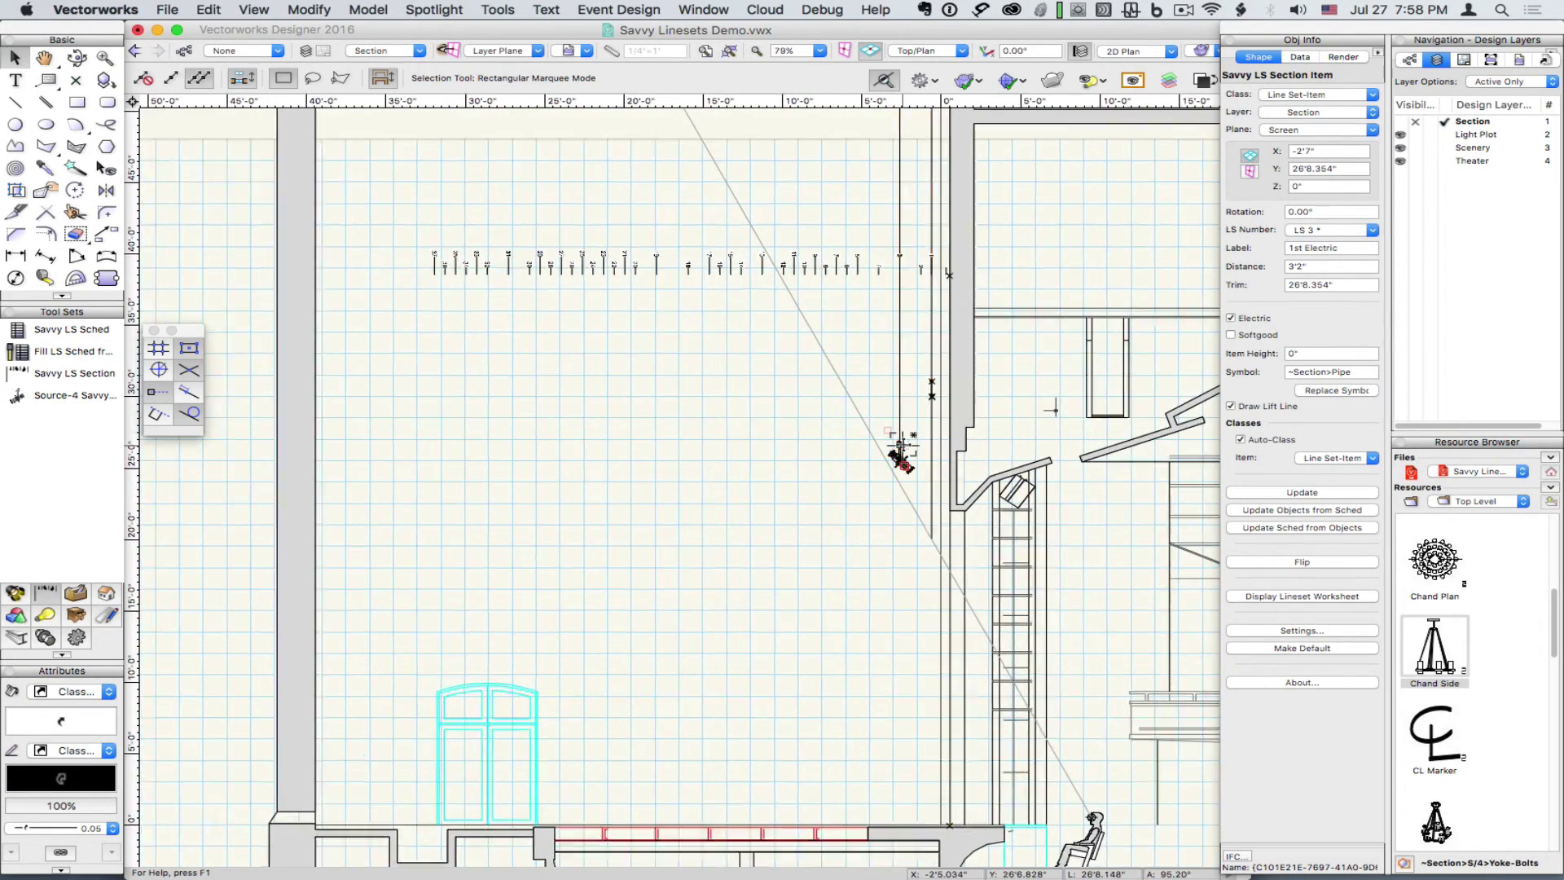
scroll(901, 449, up, 4)
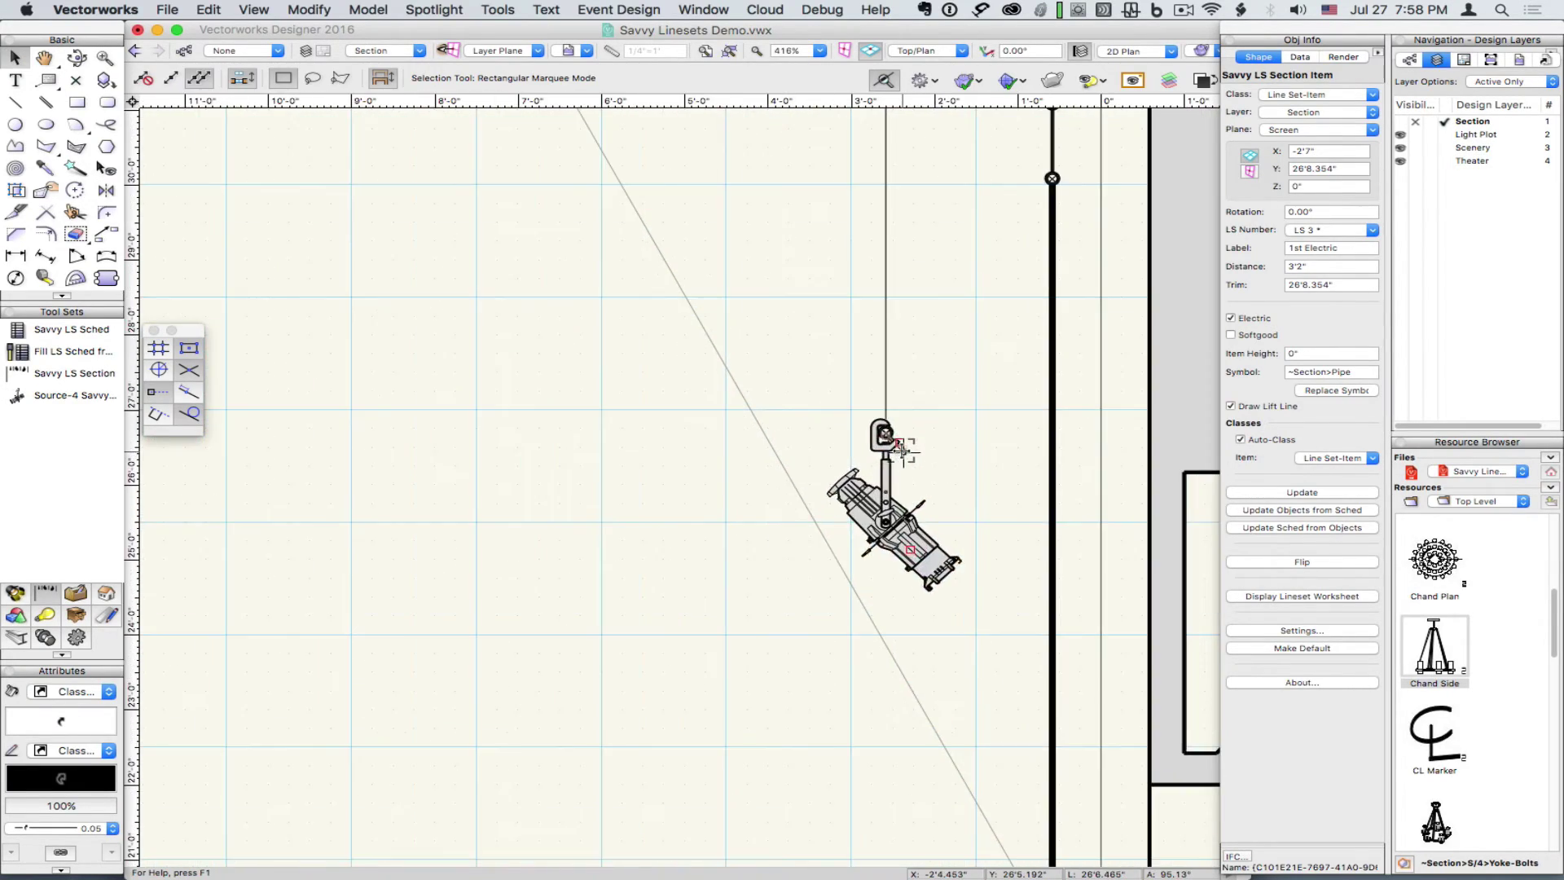
click(1328, 561)
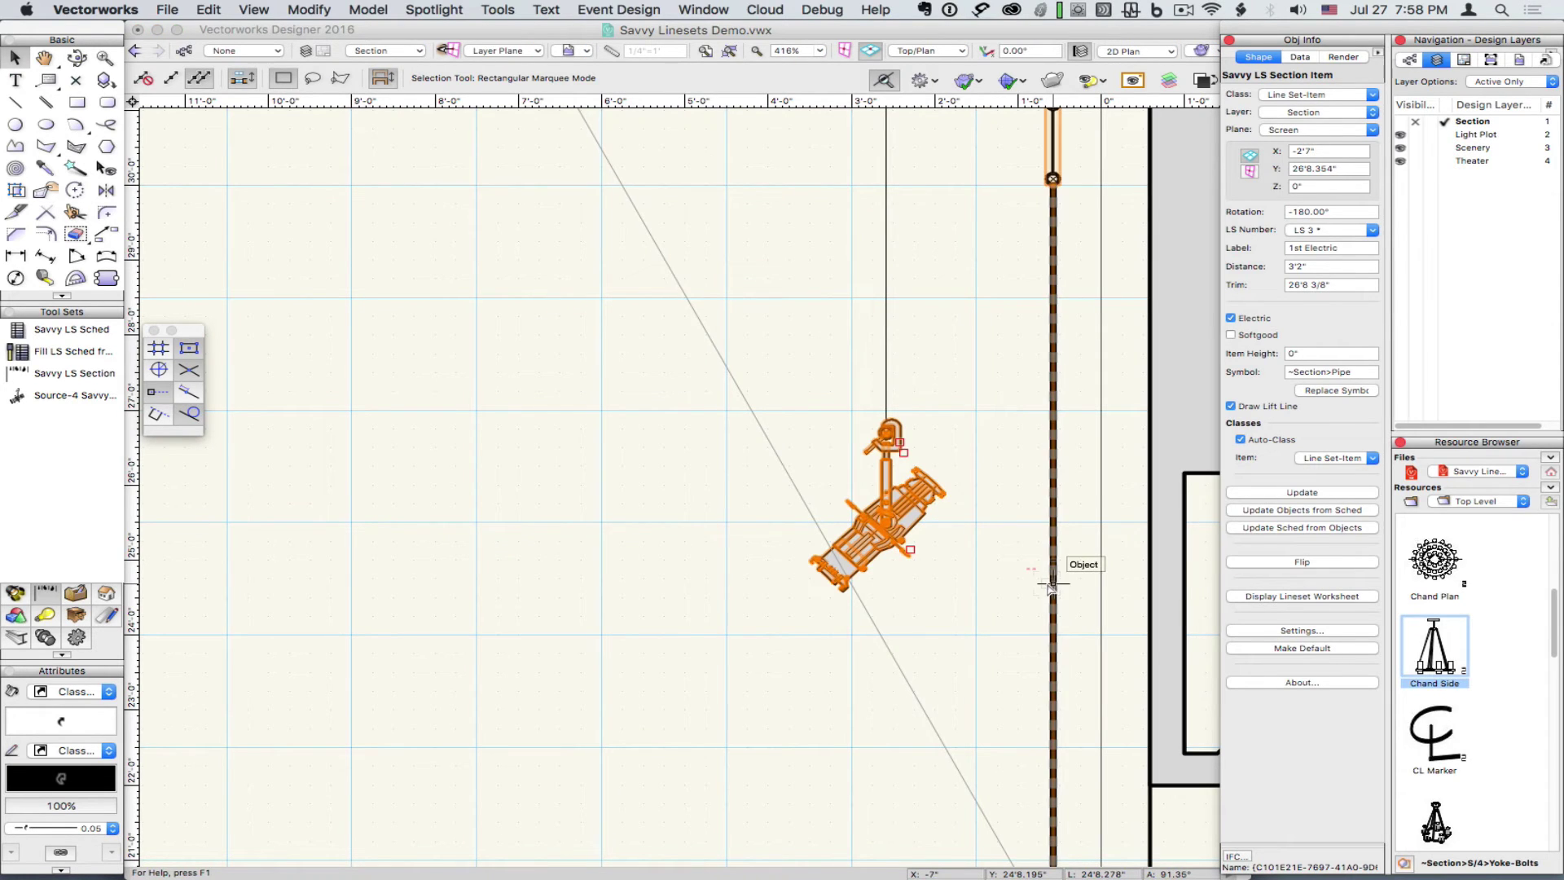
click(970, 569)
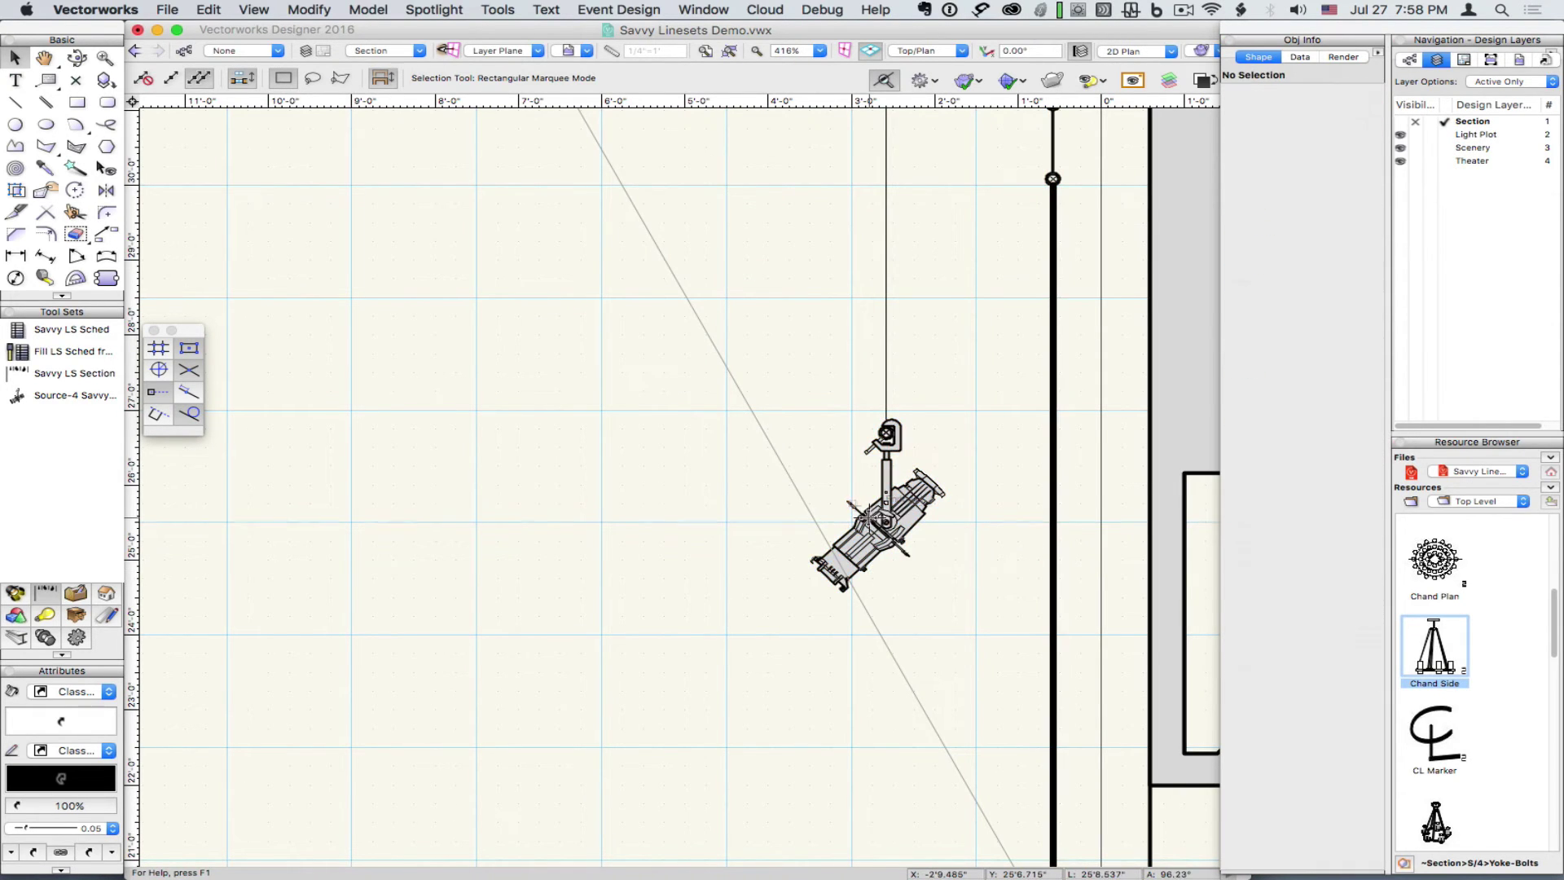
click(868, 521)
key(shift+Up)
key(shift+Up)
key(shift+Up)
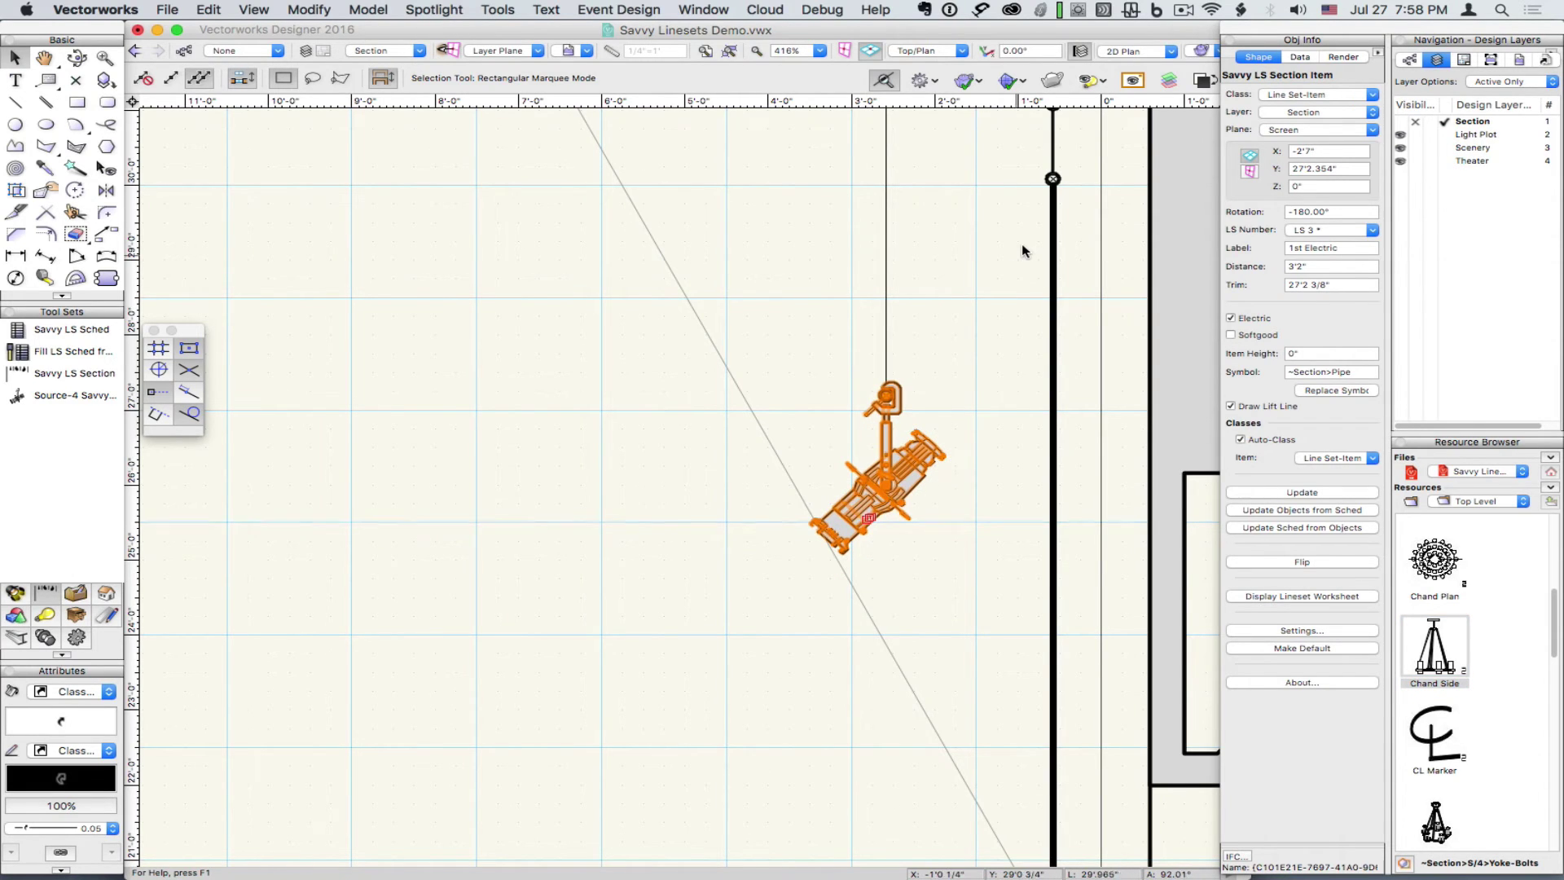
- Set the 1st Electric's trim to 27'3" in Object Info
click(1332, 285)
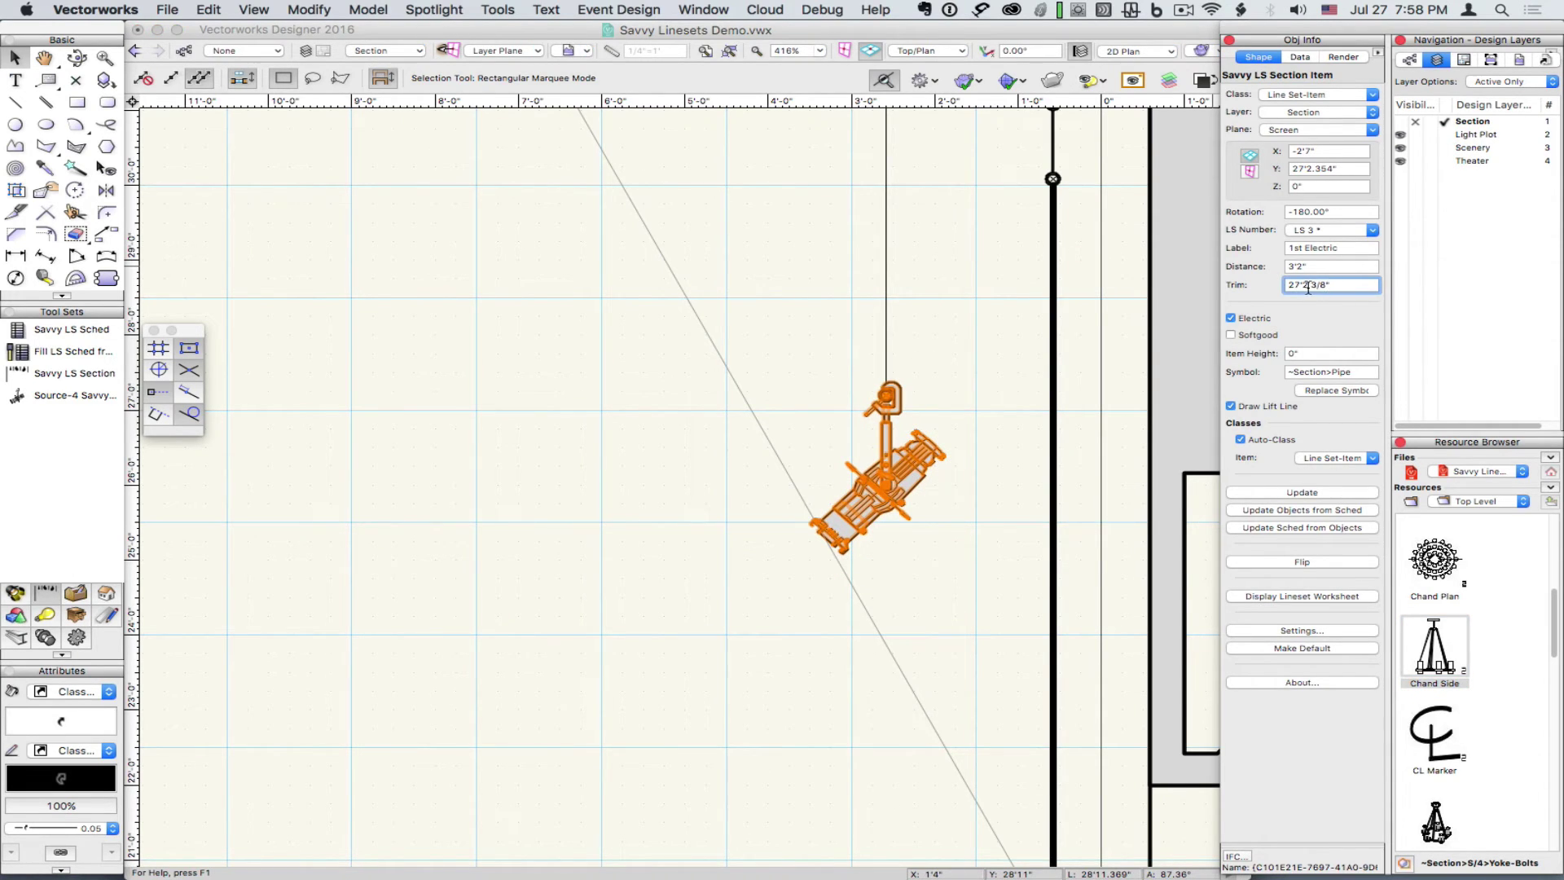
drag(1304, 287, 1368, 285)
text(3)
key(Return)
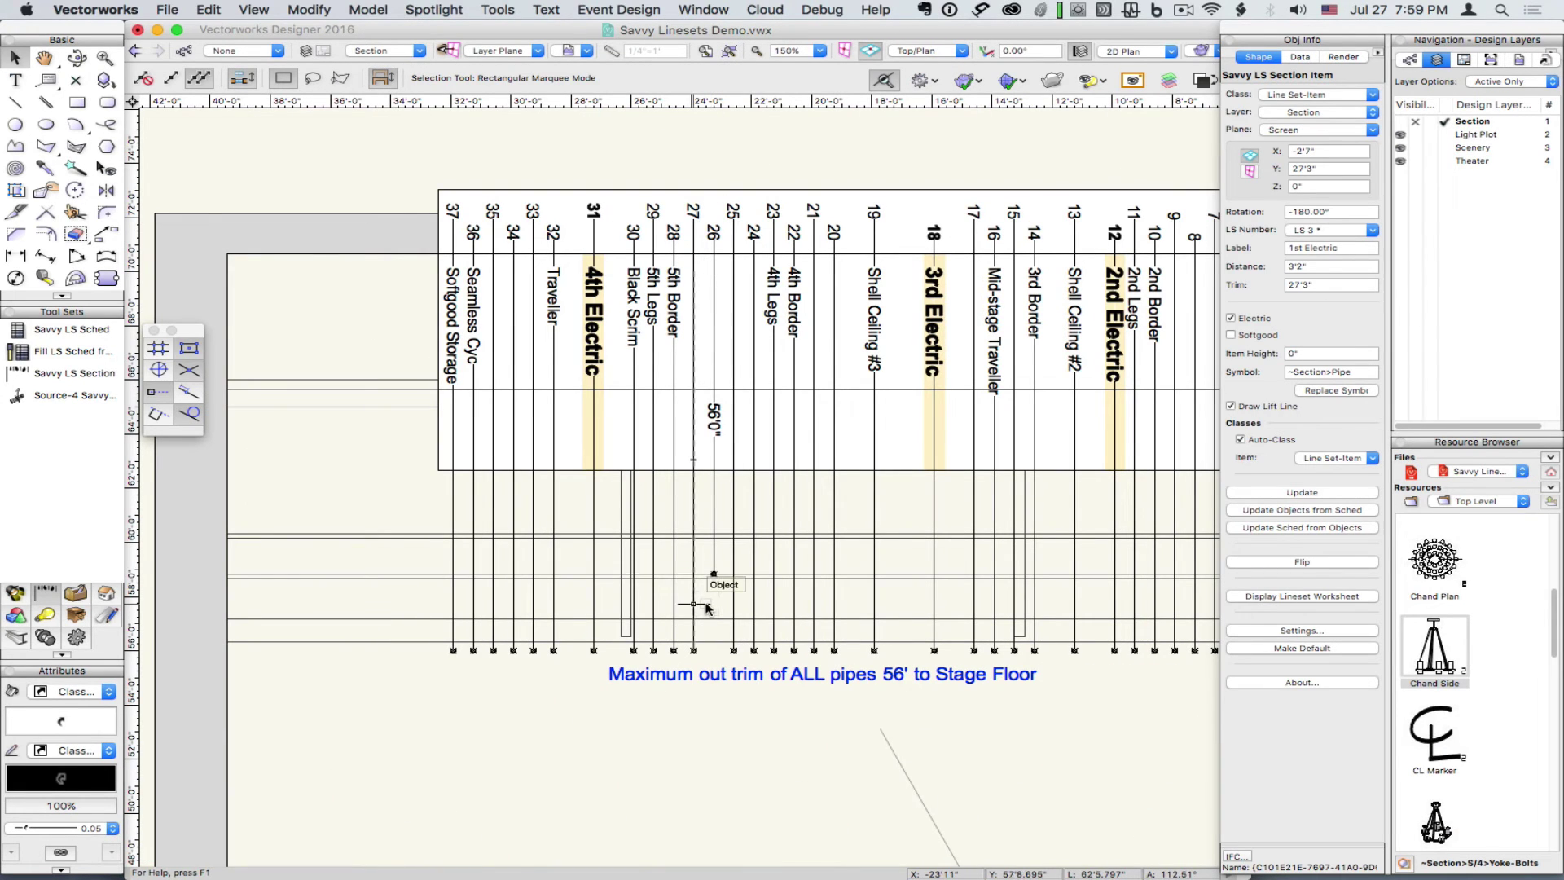
- Drop a lineset item onto line set 26 and insert the Chand Side chandelier at its profile origin
mouse_move(719, 609)
mouse_down()
mouse_move(719, 575)
mouse_move(697, 557)
mouse_up()
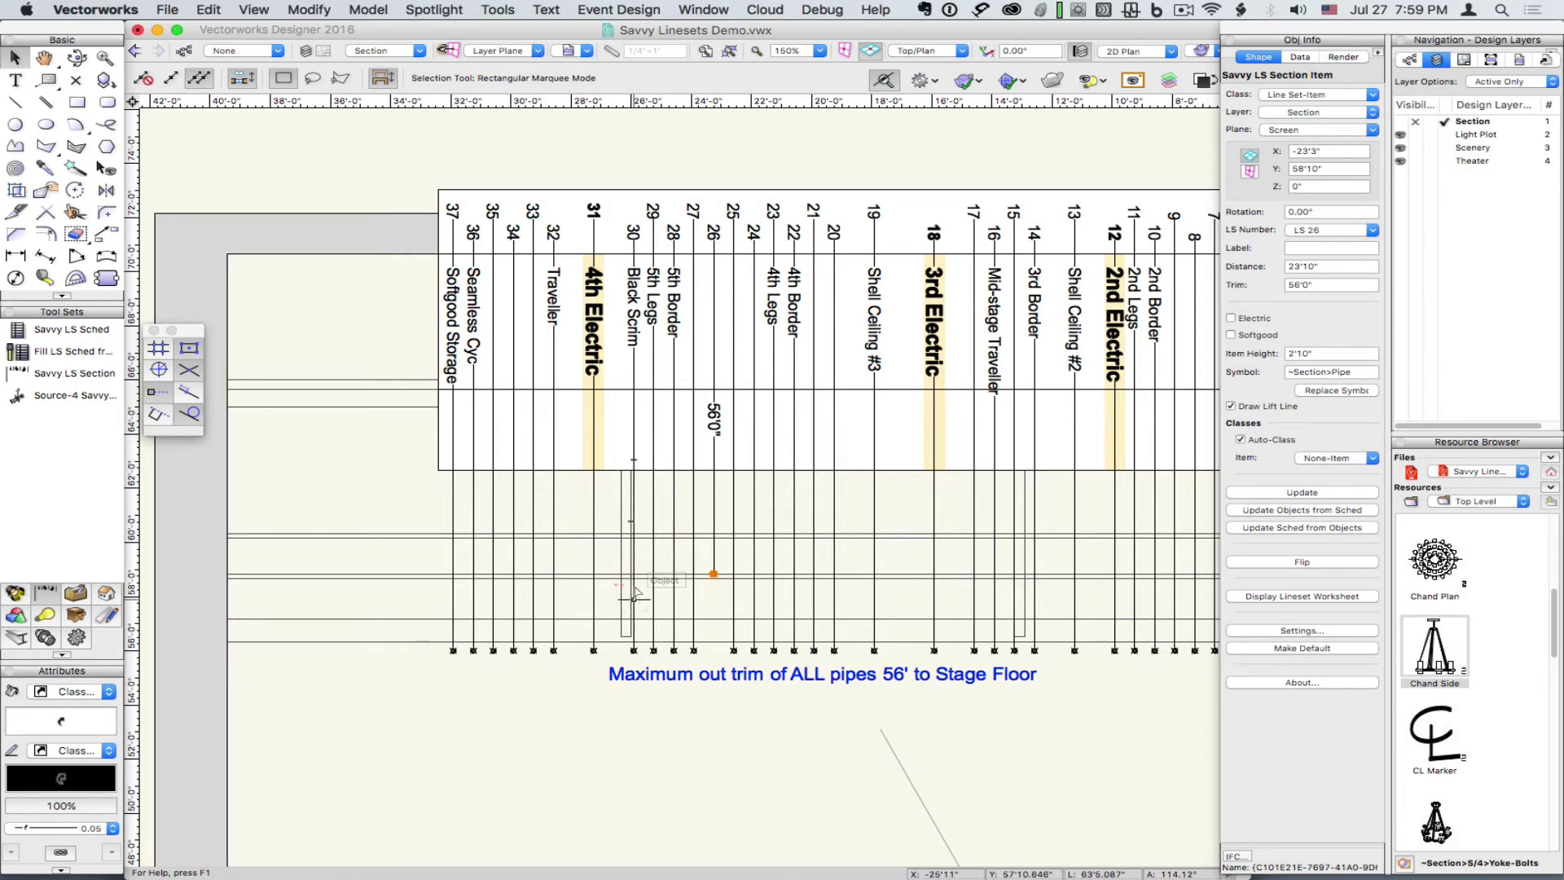
scroll(656, 586, up, 5)
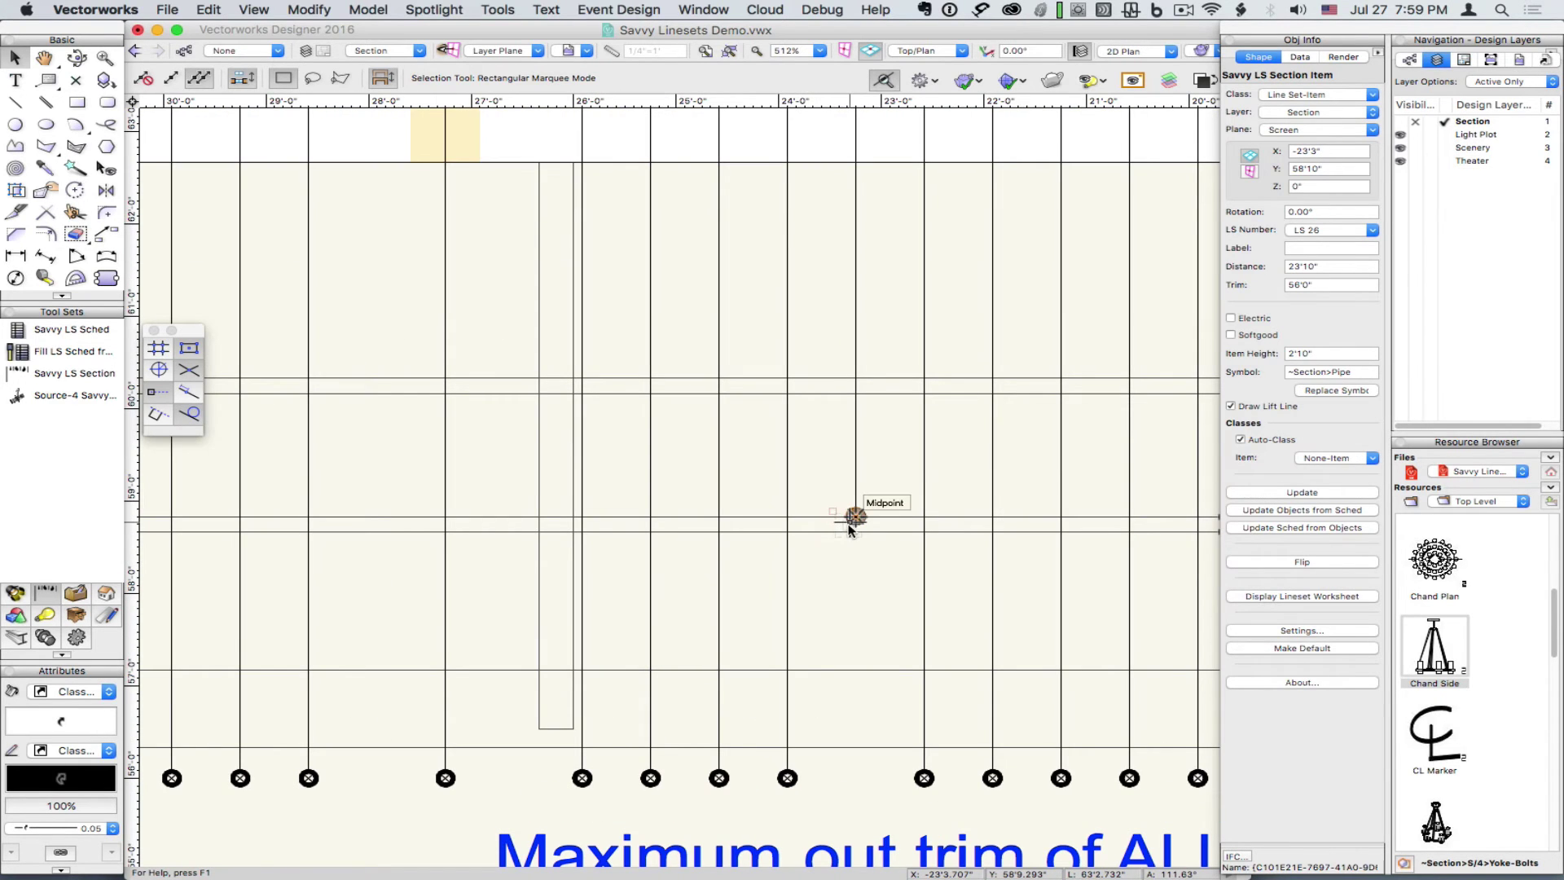
double_click(854, 516)
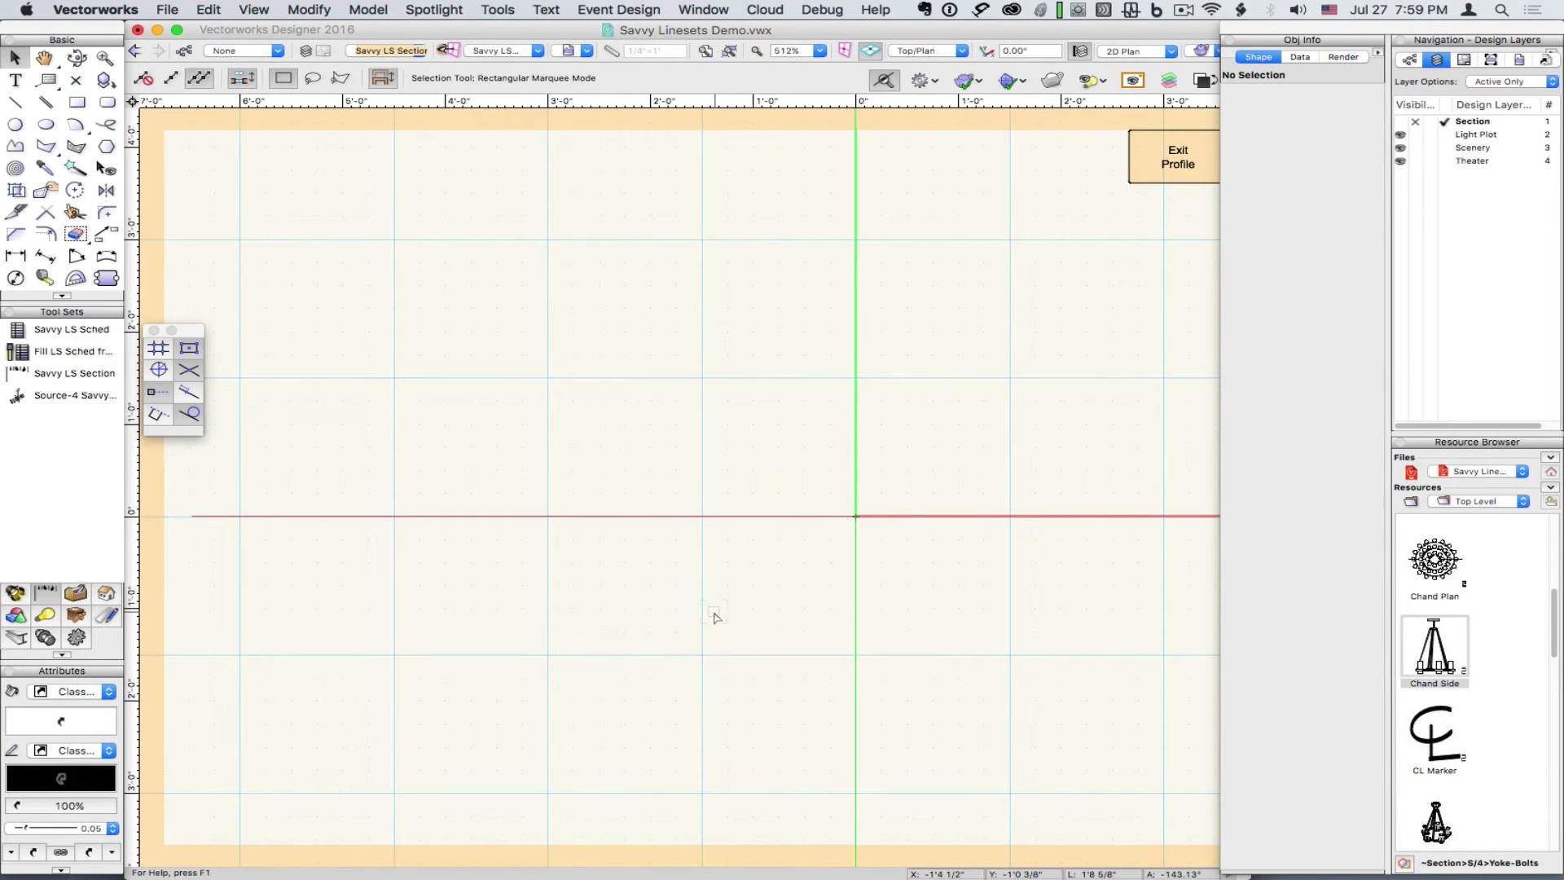
double_click(1435, 648)
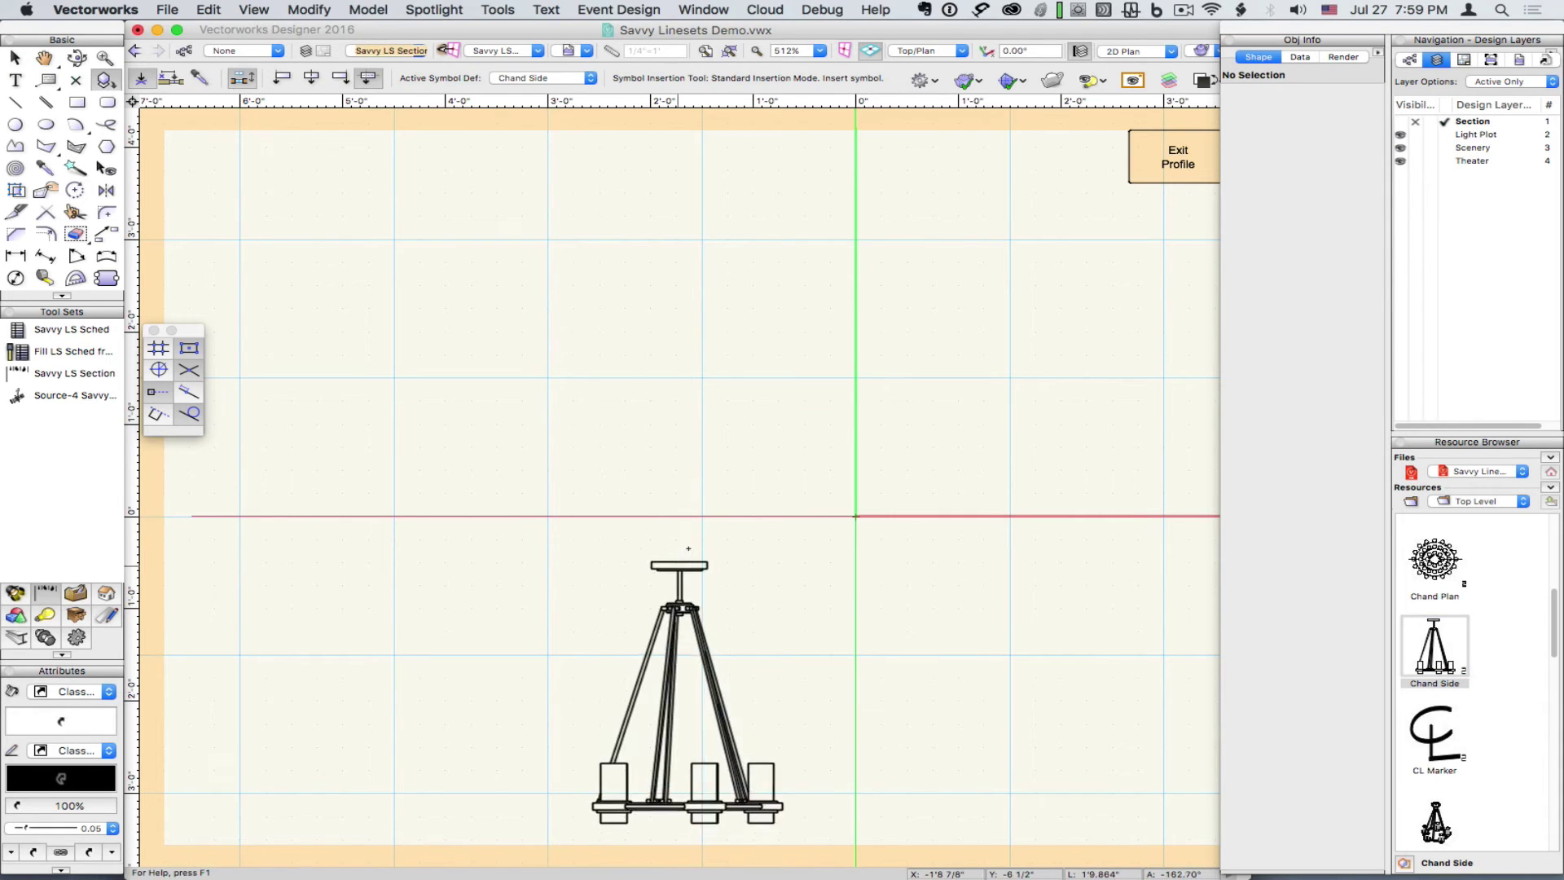
click(855, 515)
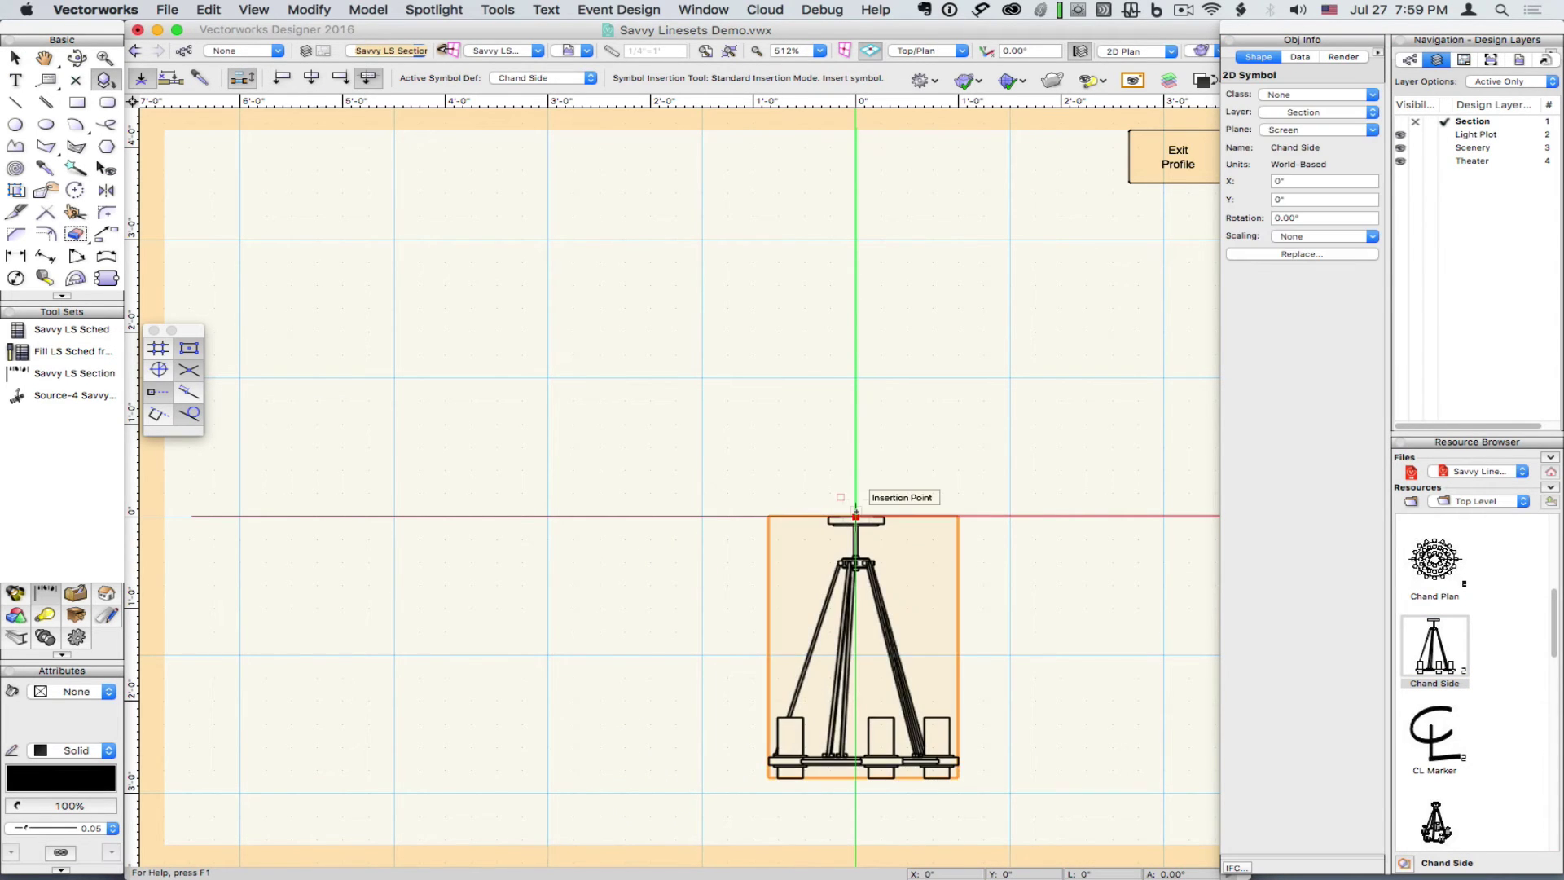
- Exit the profile and change the chandelier item's trim from 56'0" to 10'0"
click(1178, 157)
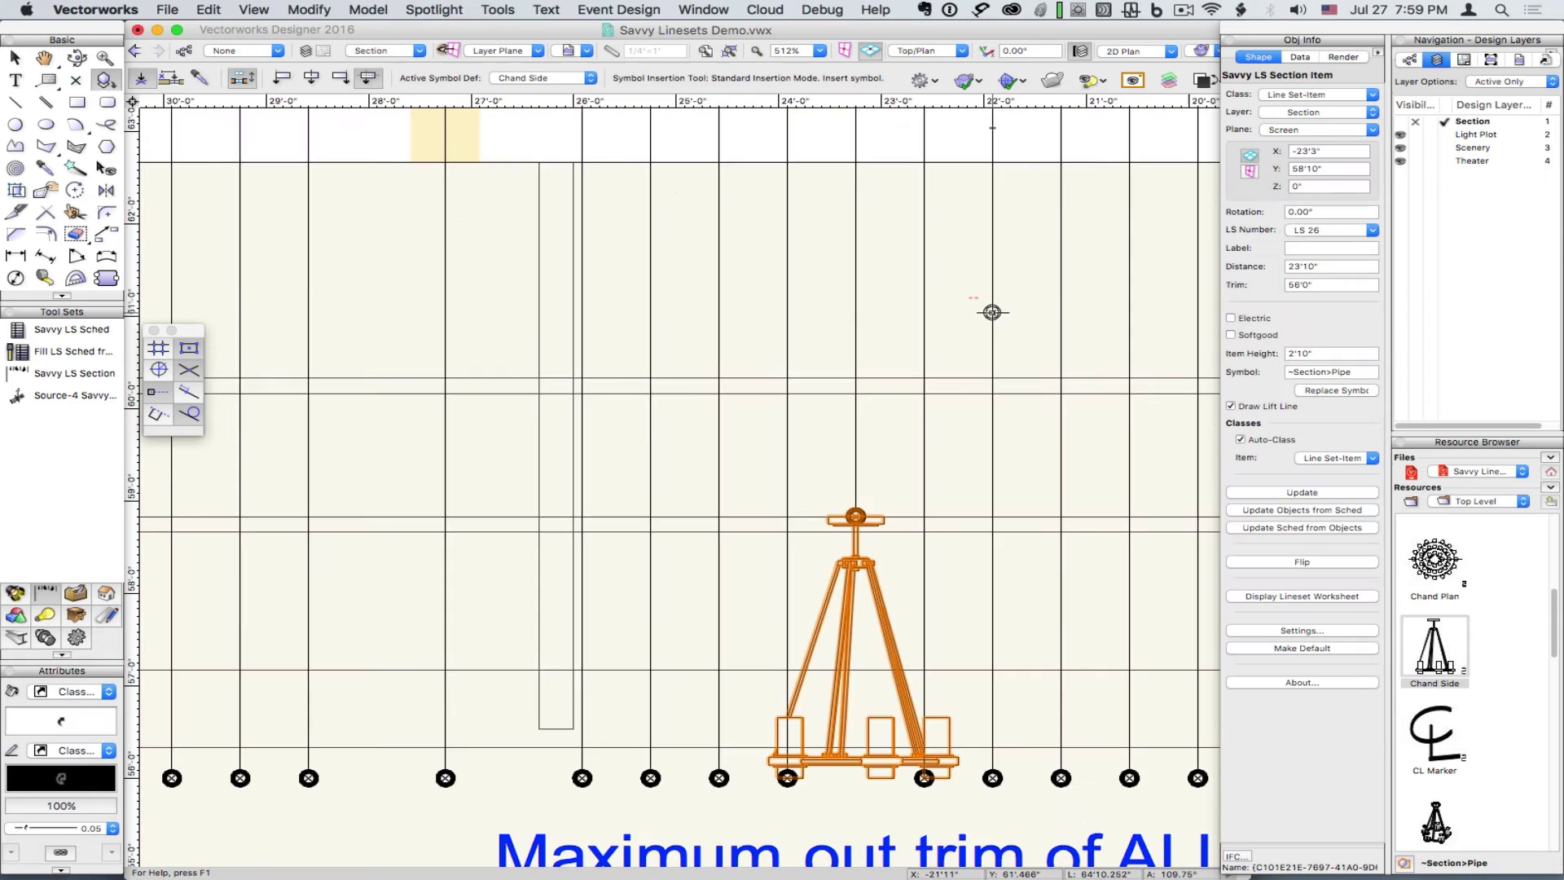
scroll(760, 377, down, 4)
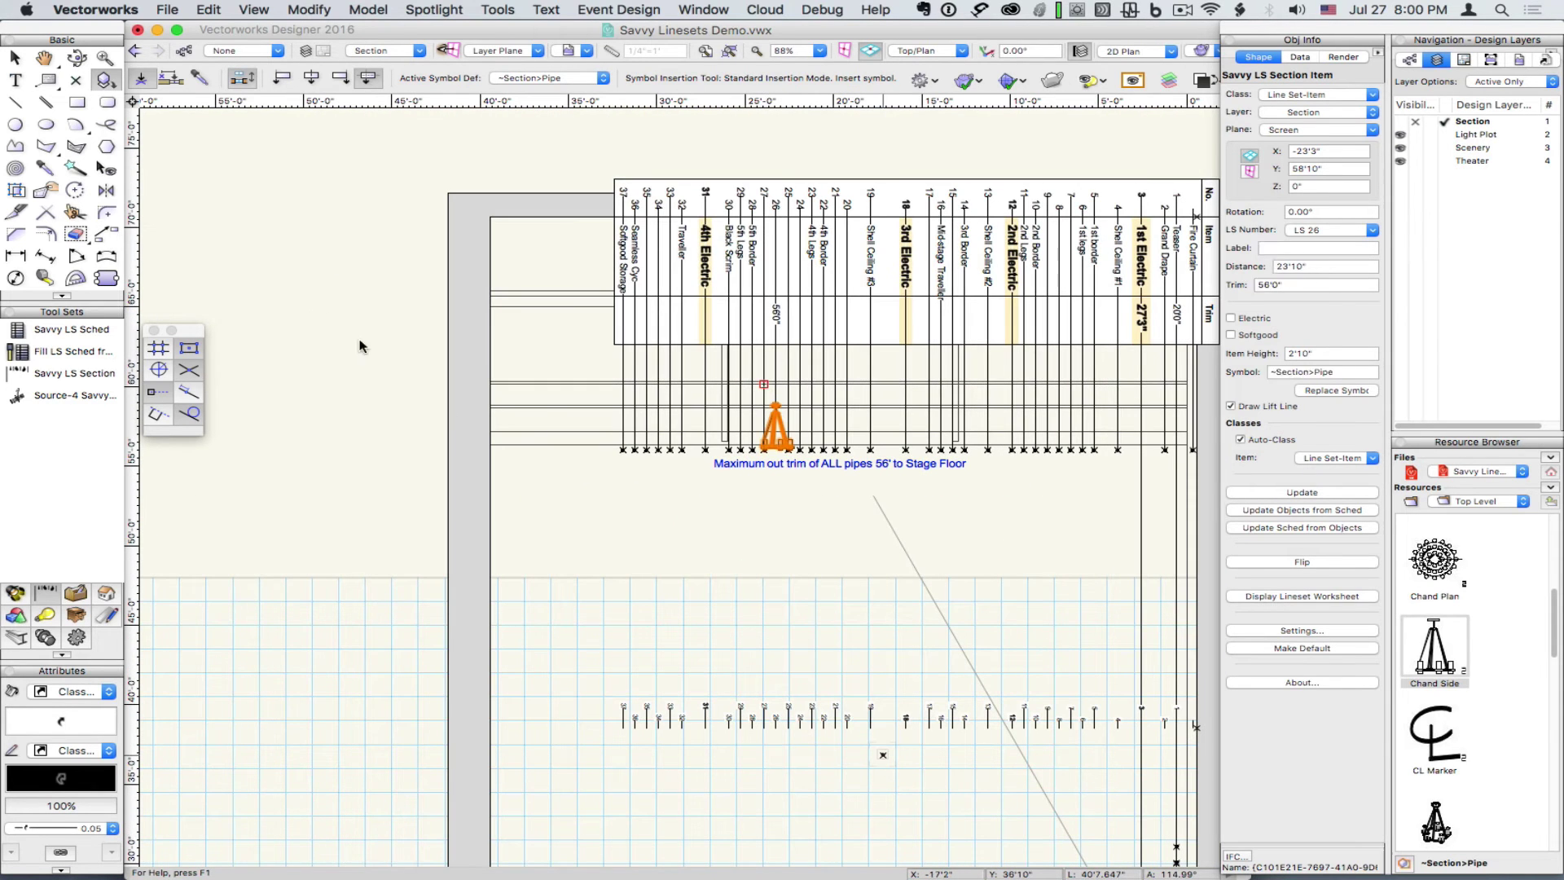
click(18, 59)
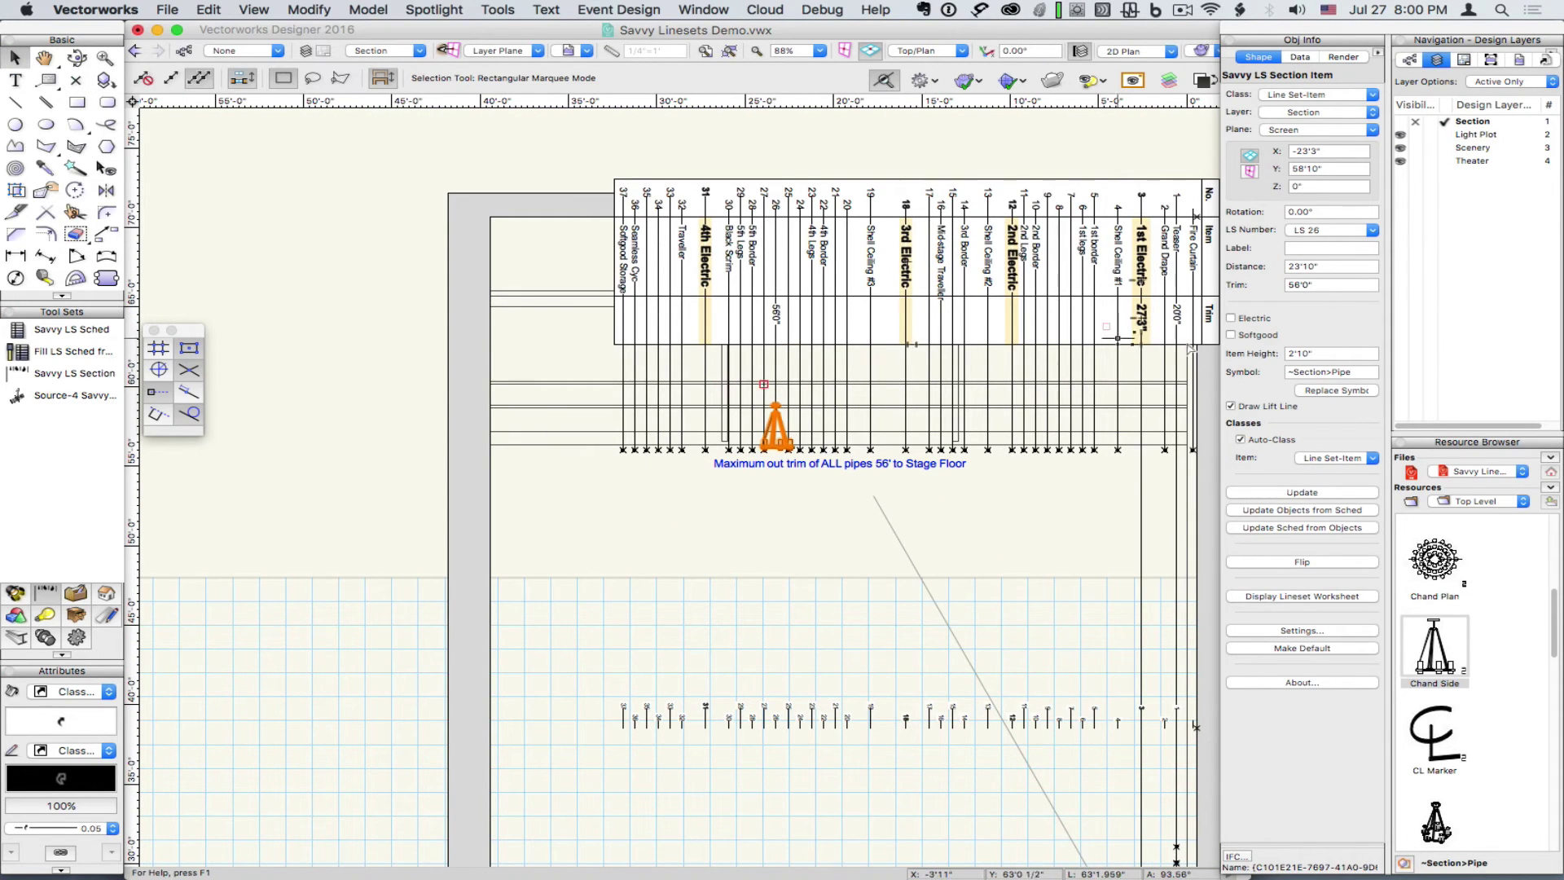
click(1246, 283)
drag(1324, 284, 1261, 279)
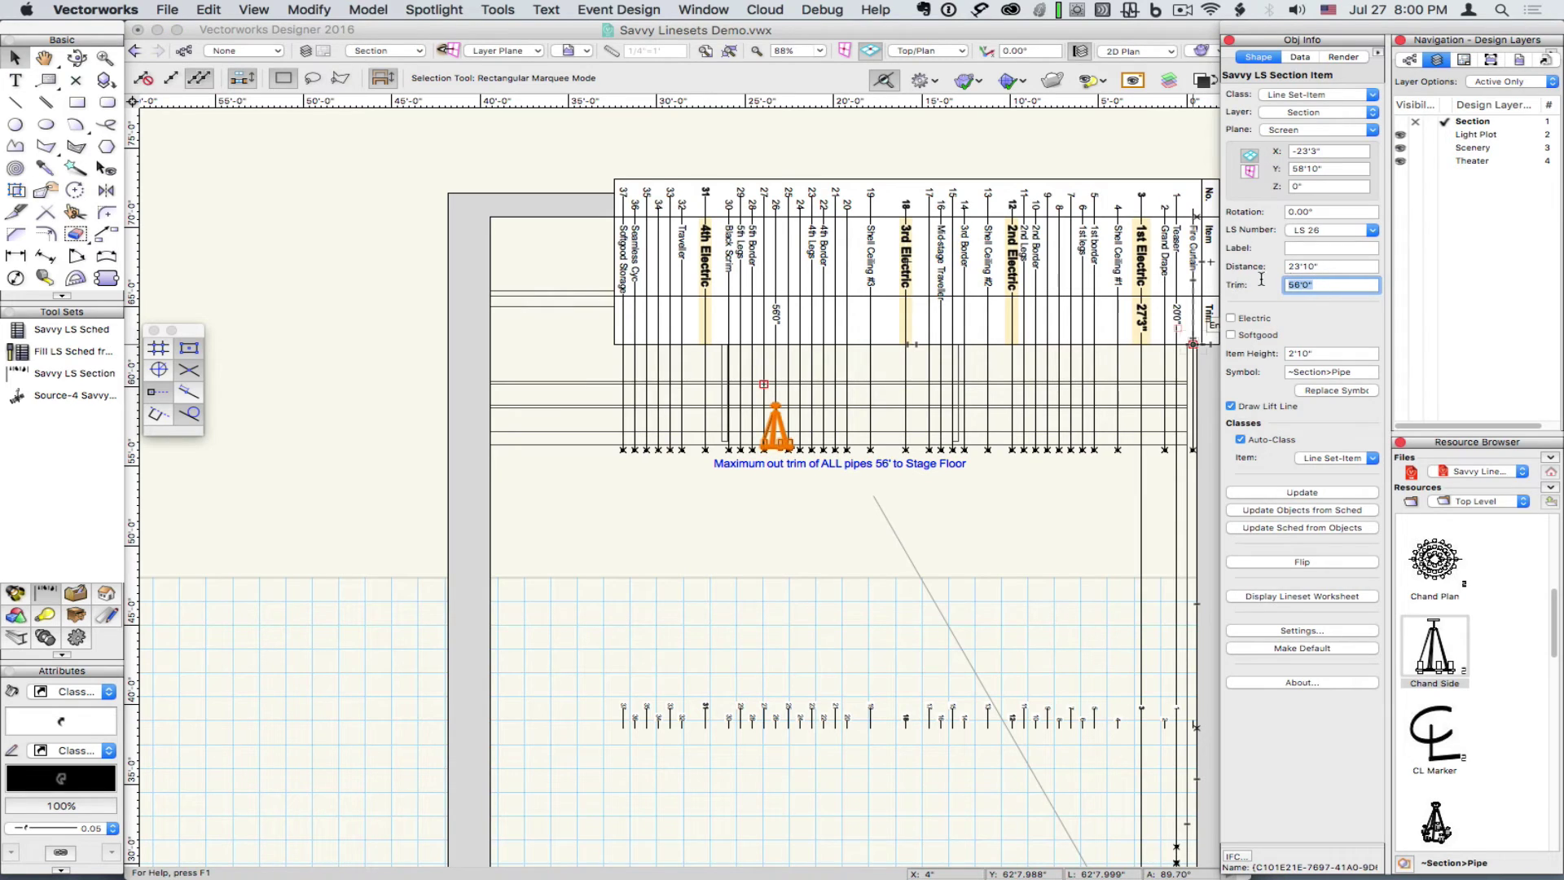
text(10')
key(Return)
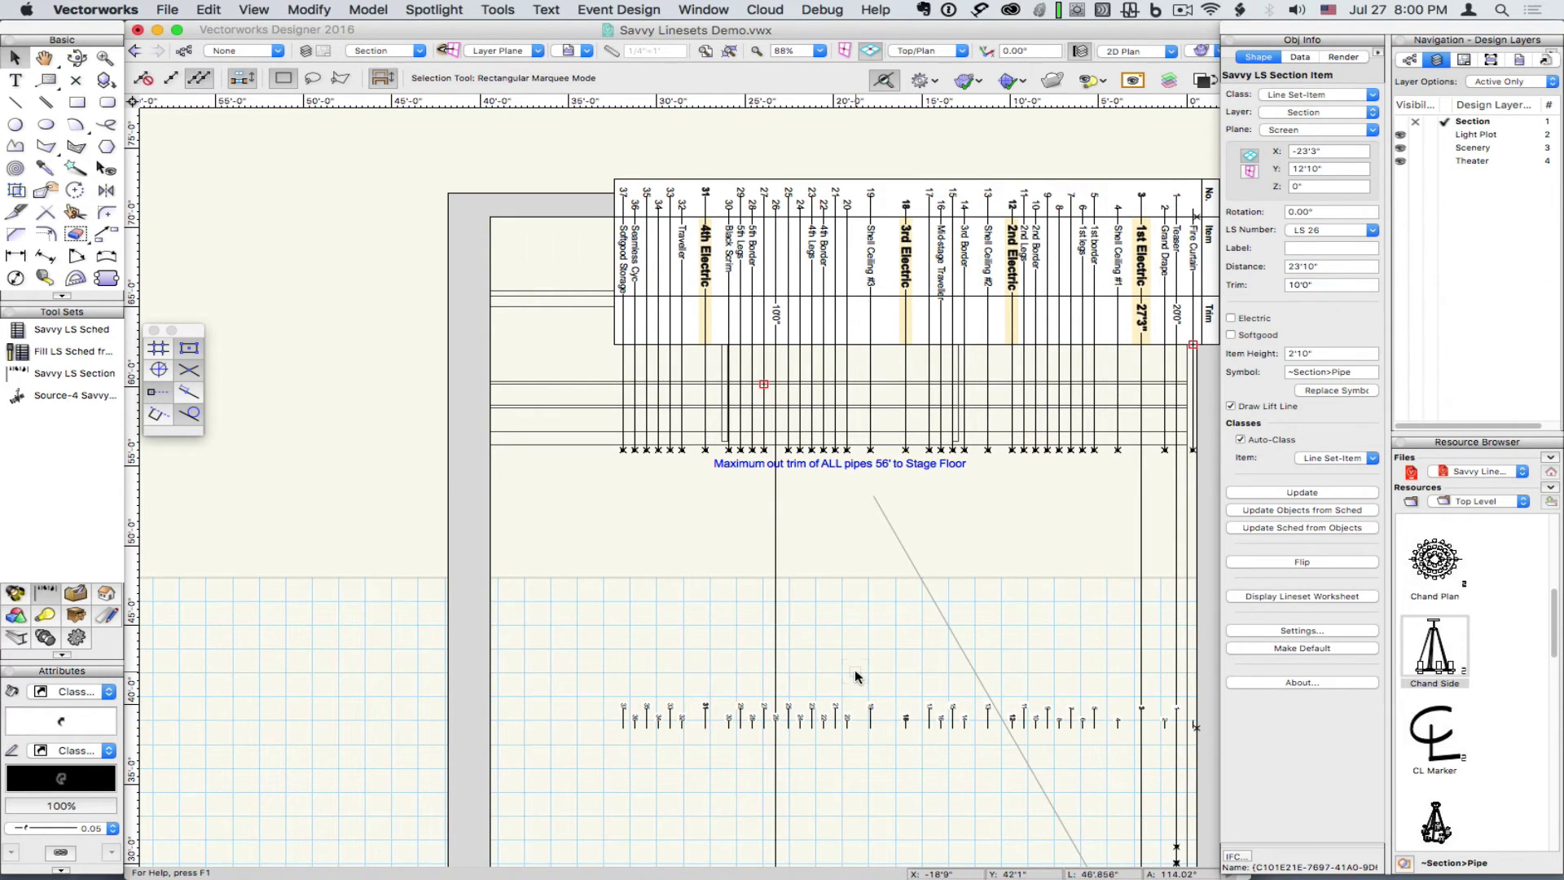
- Check the chandelier's item height and set its label to 'Chand.'
scroll(855, 674, down, 10)
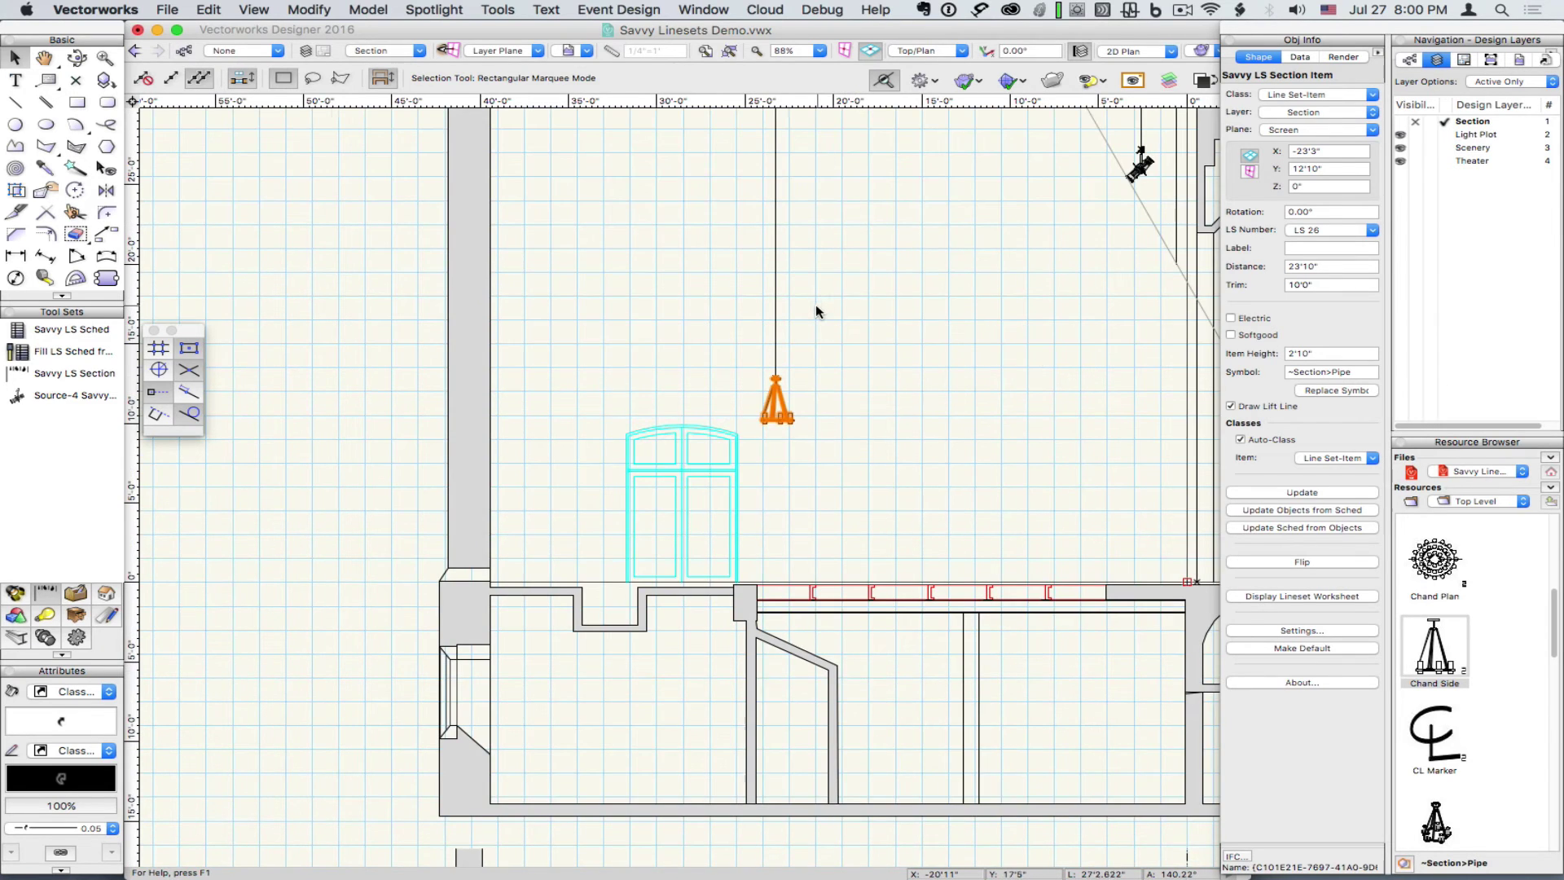
scroll(814, 304, up, 3)
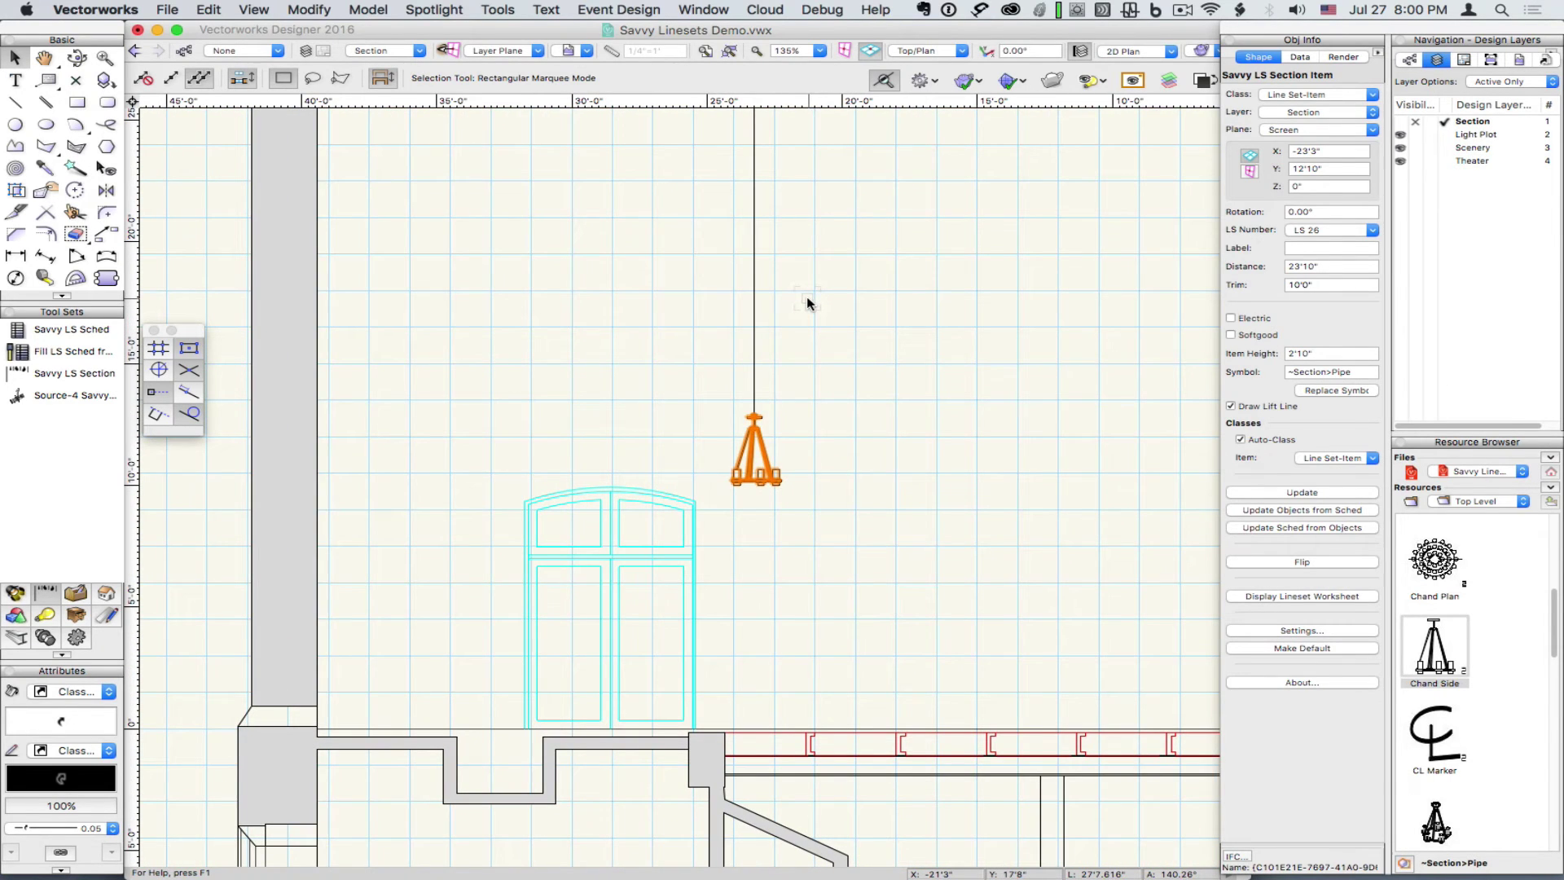
click(1325, 356)
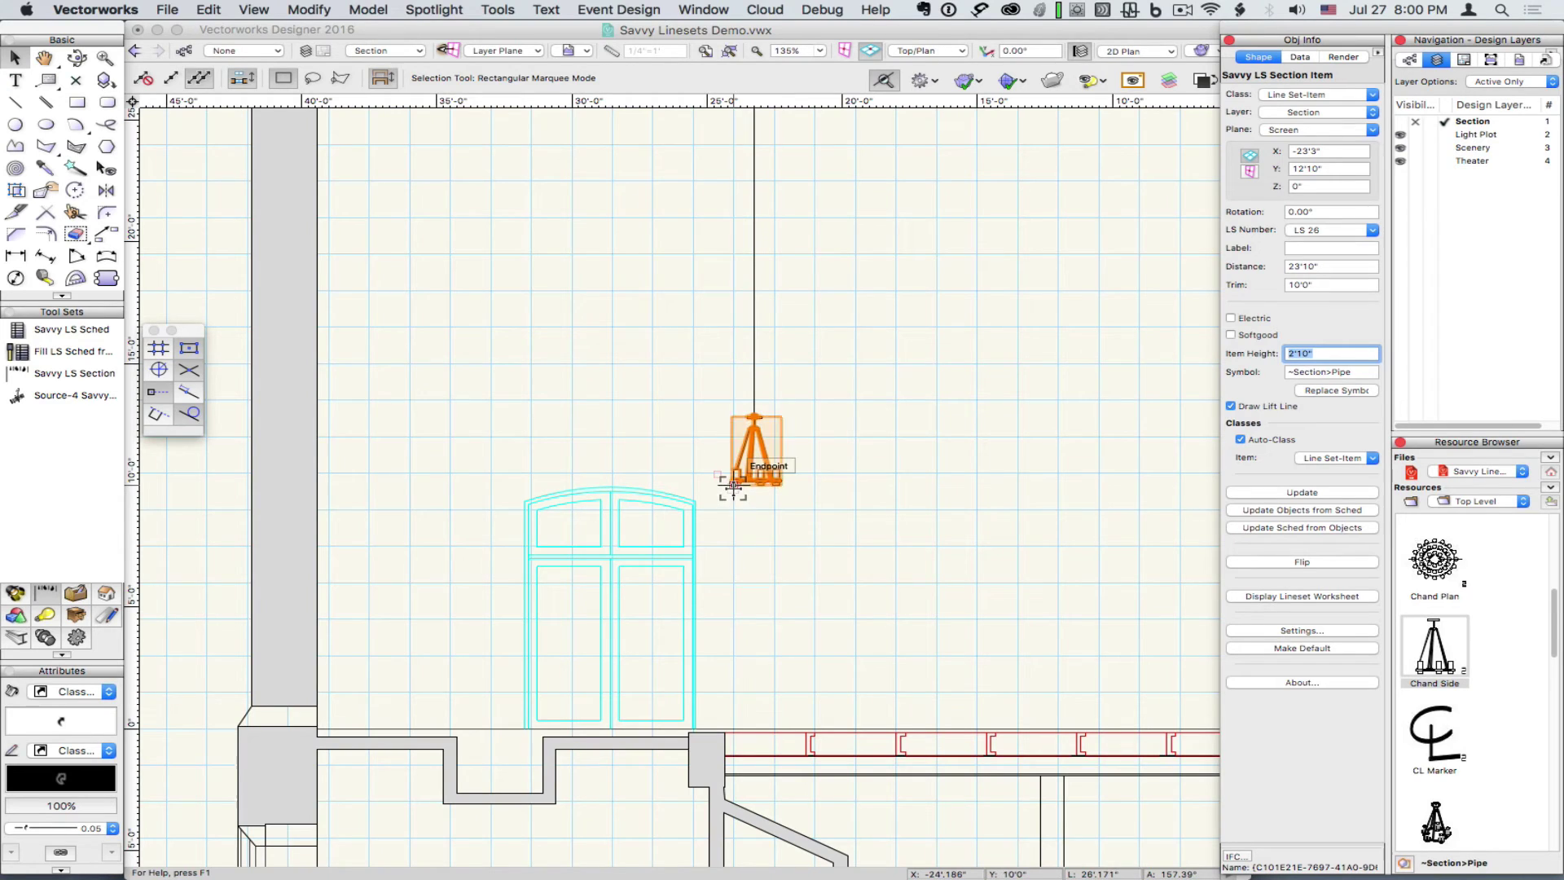
click(1308, 246)
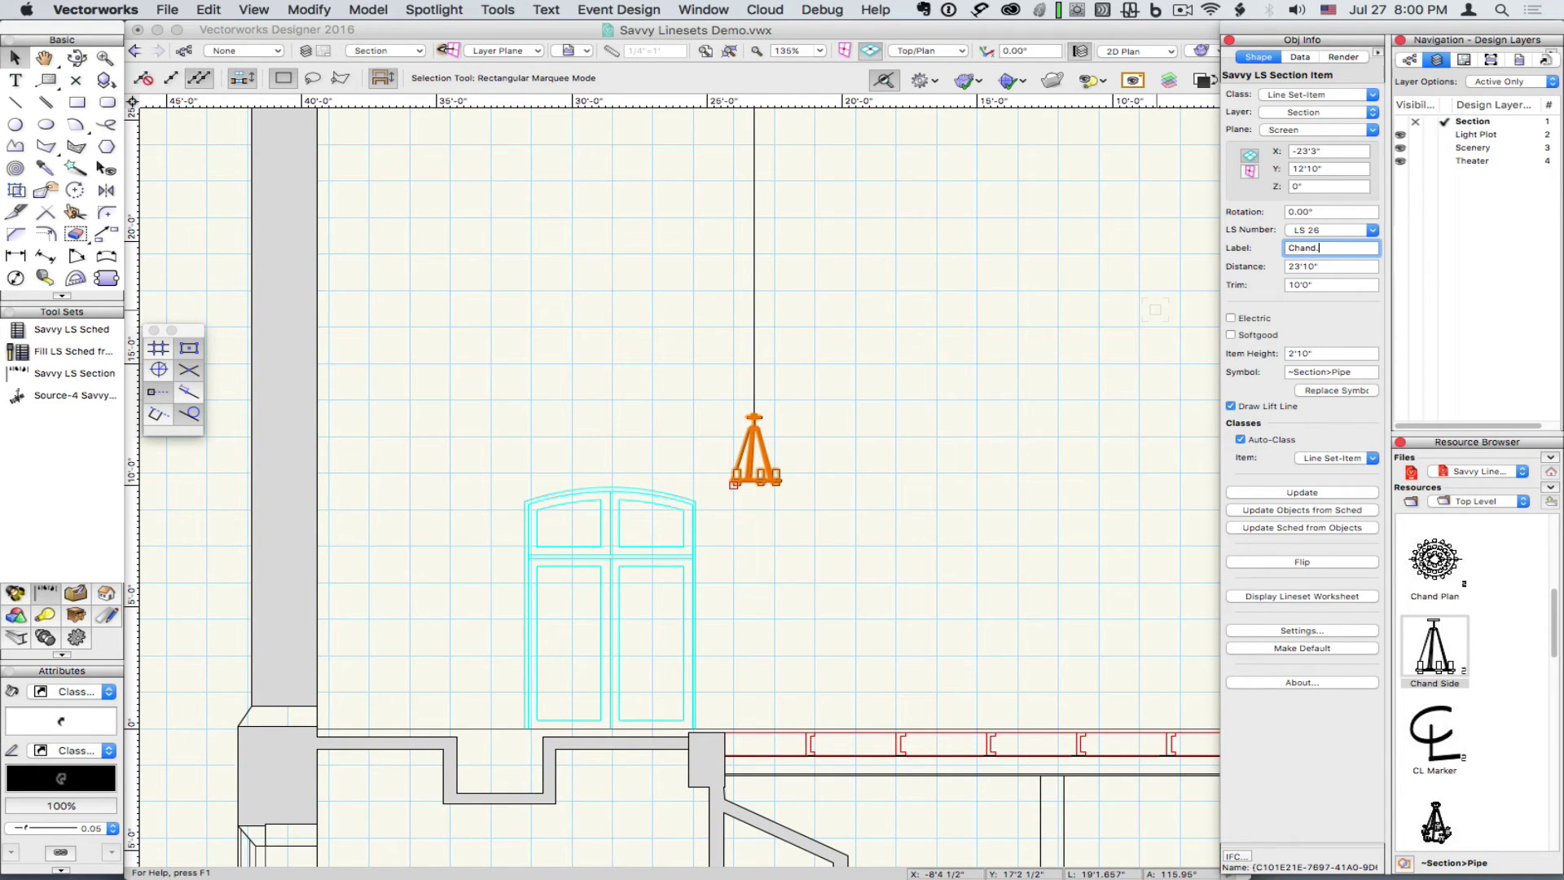
key(Return)
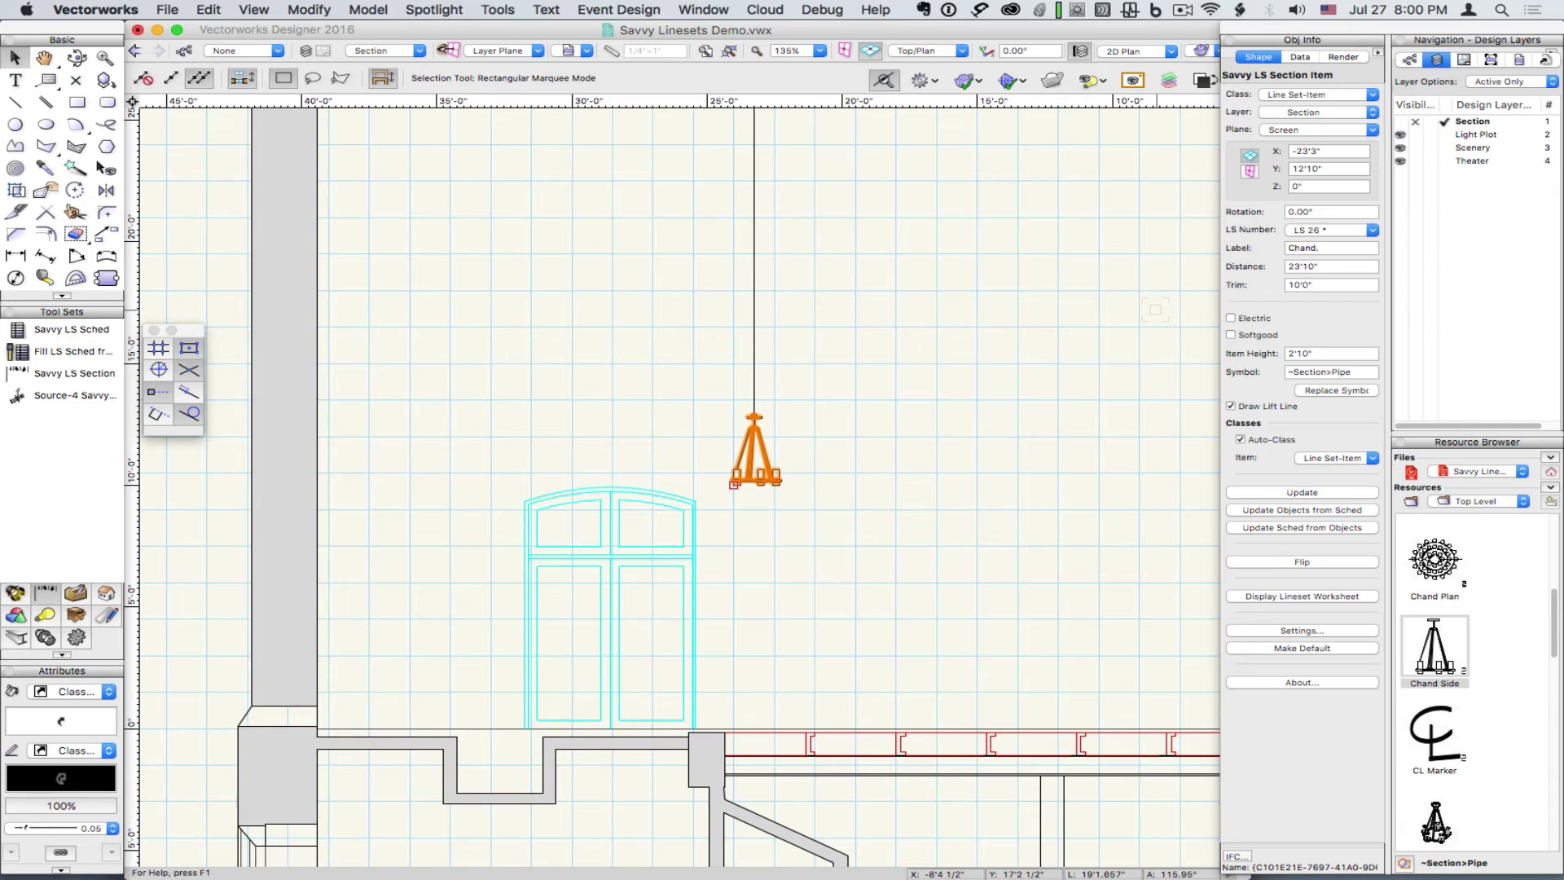
scroll(1151, 310, up, 20)
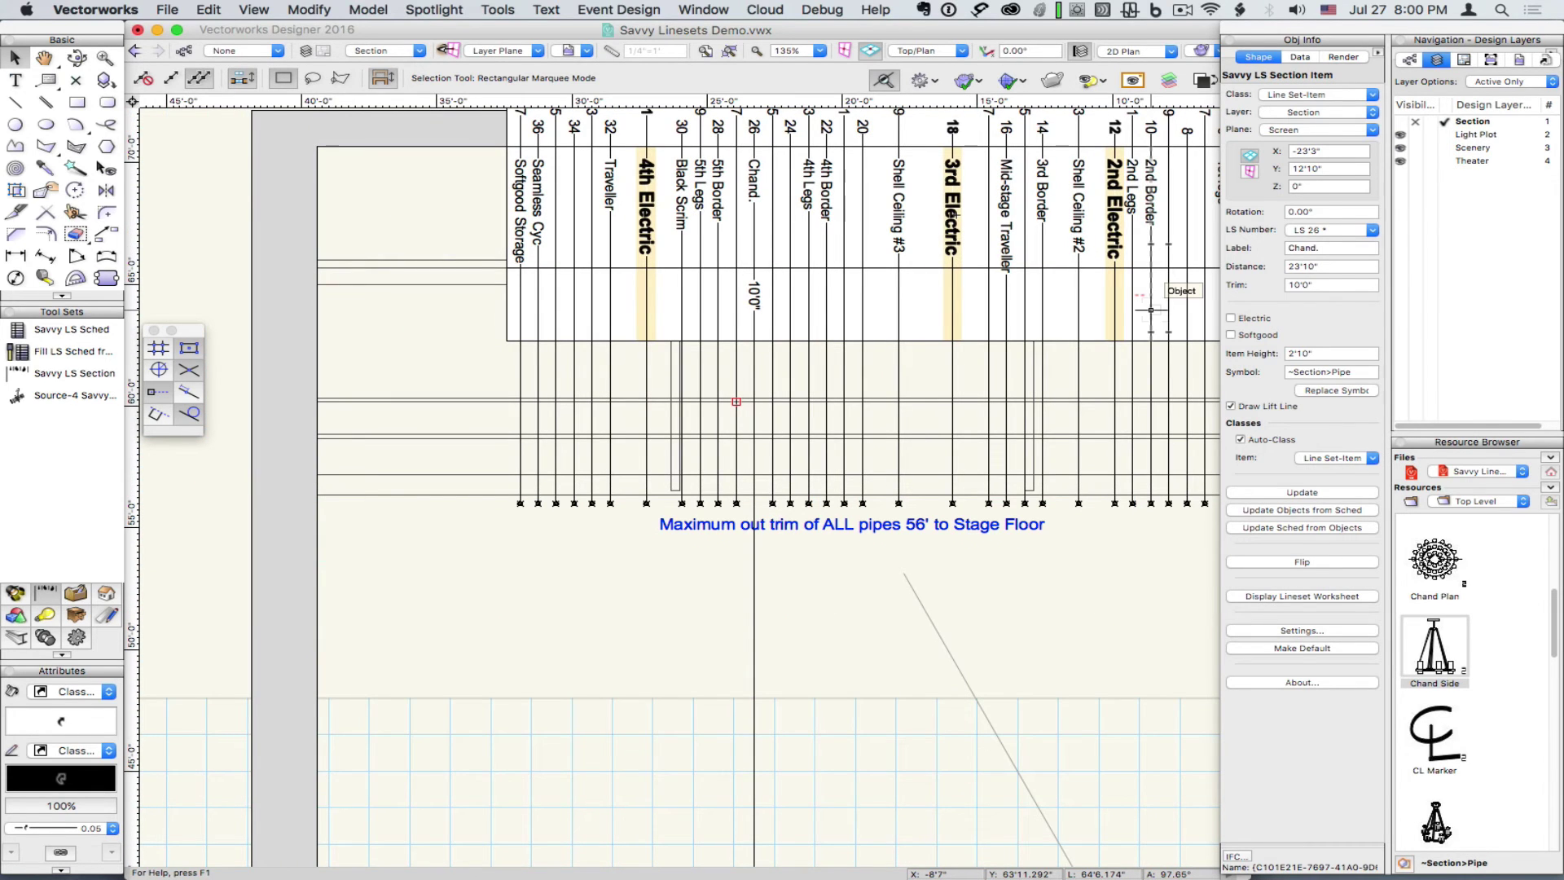
- Change the chandelier item's LS Number from 26 to 24
scroll(1151, 309, down, 12)
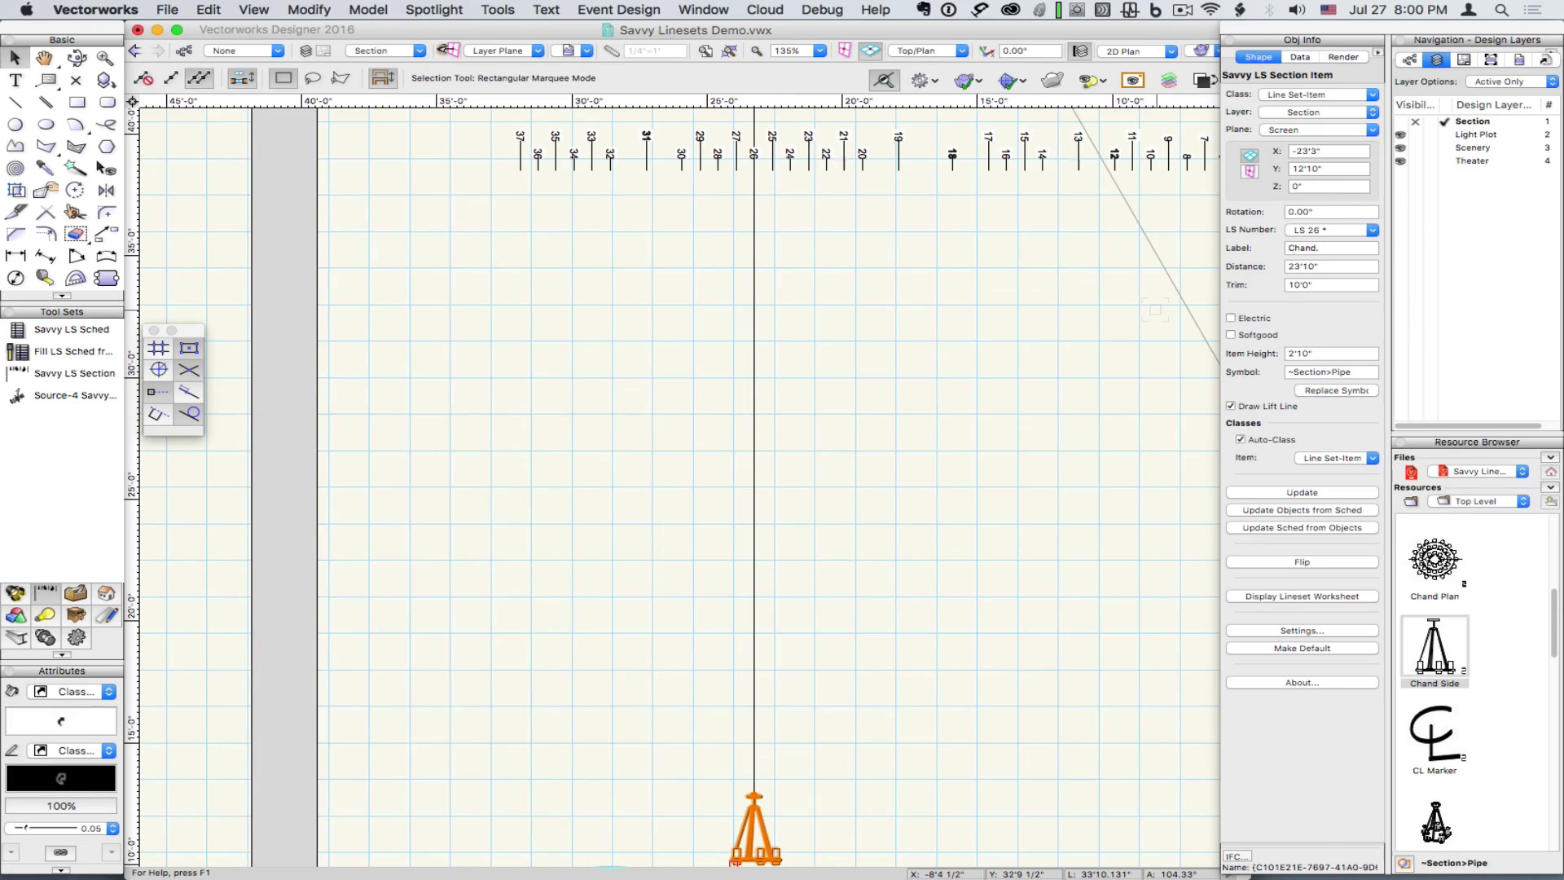
super+scroll(841, 412, down, 2)
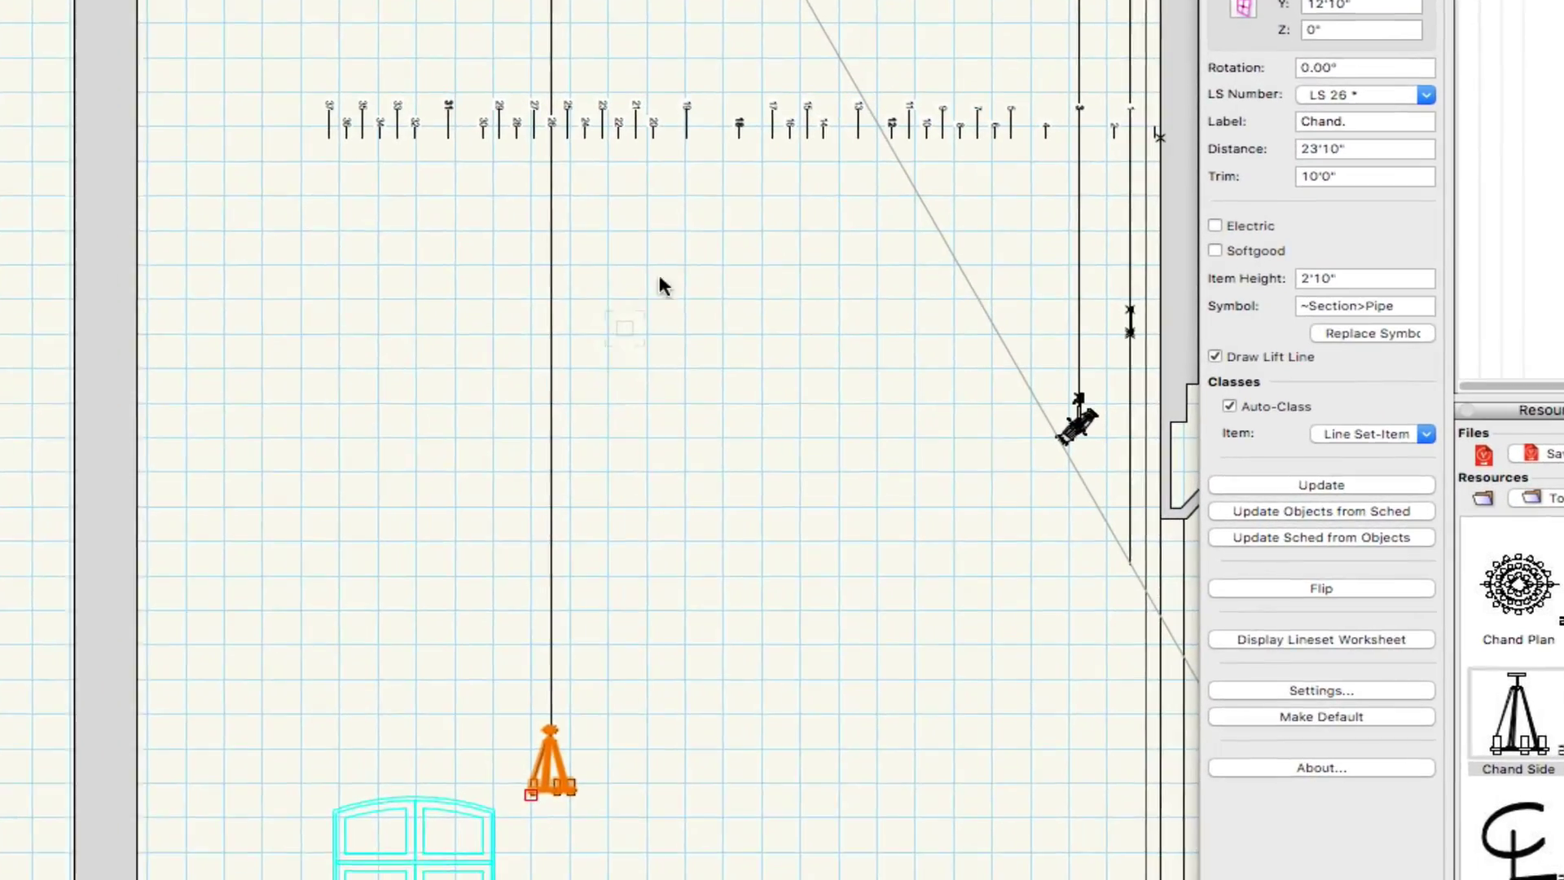
click(1357, 98)
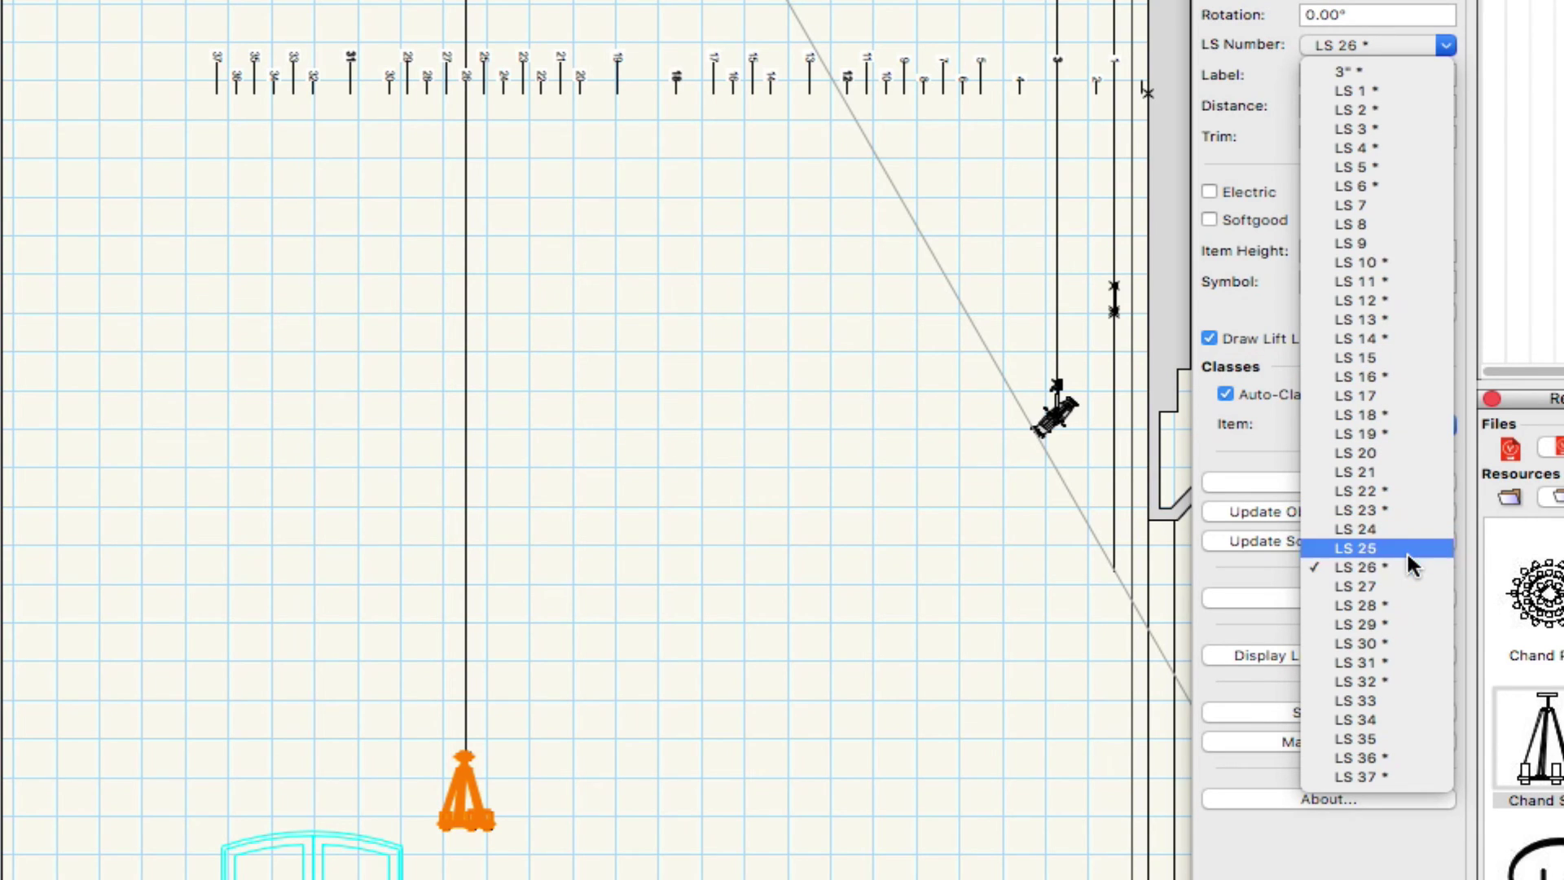
click(1408, 530)
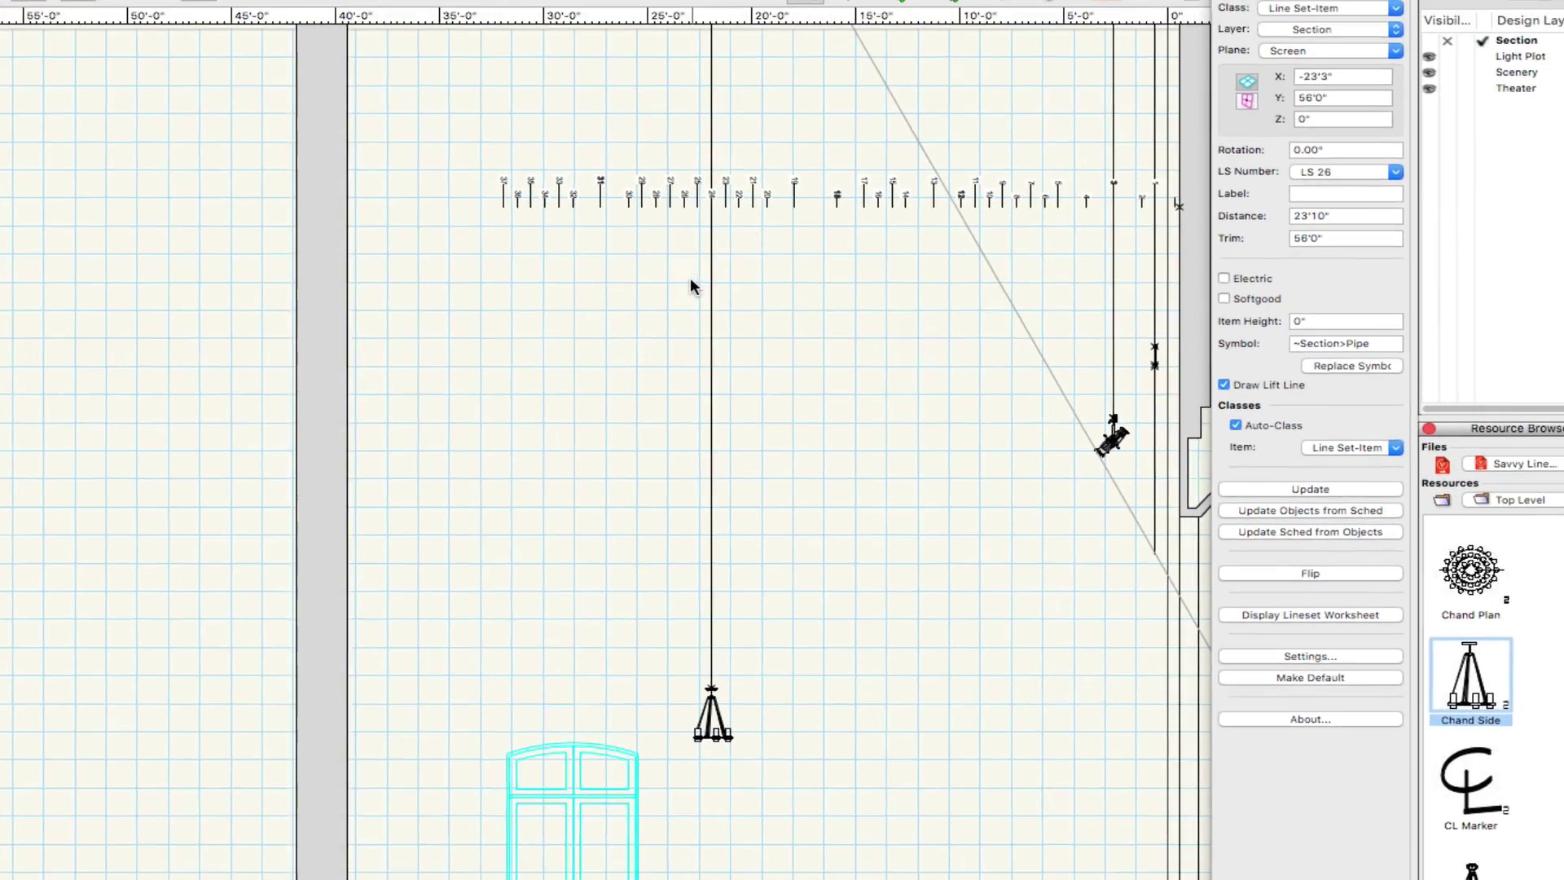
- Clear the ~Section>Pipe symbol from the chandelier item, toggling Draw Lift Line off and back on
click(475, 202)
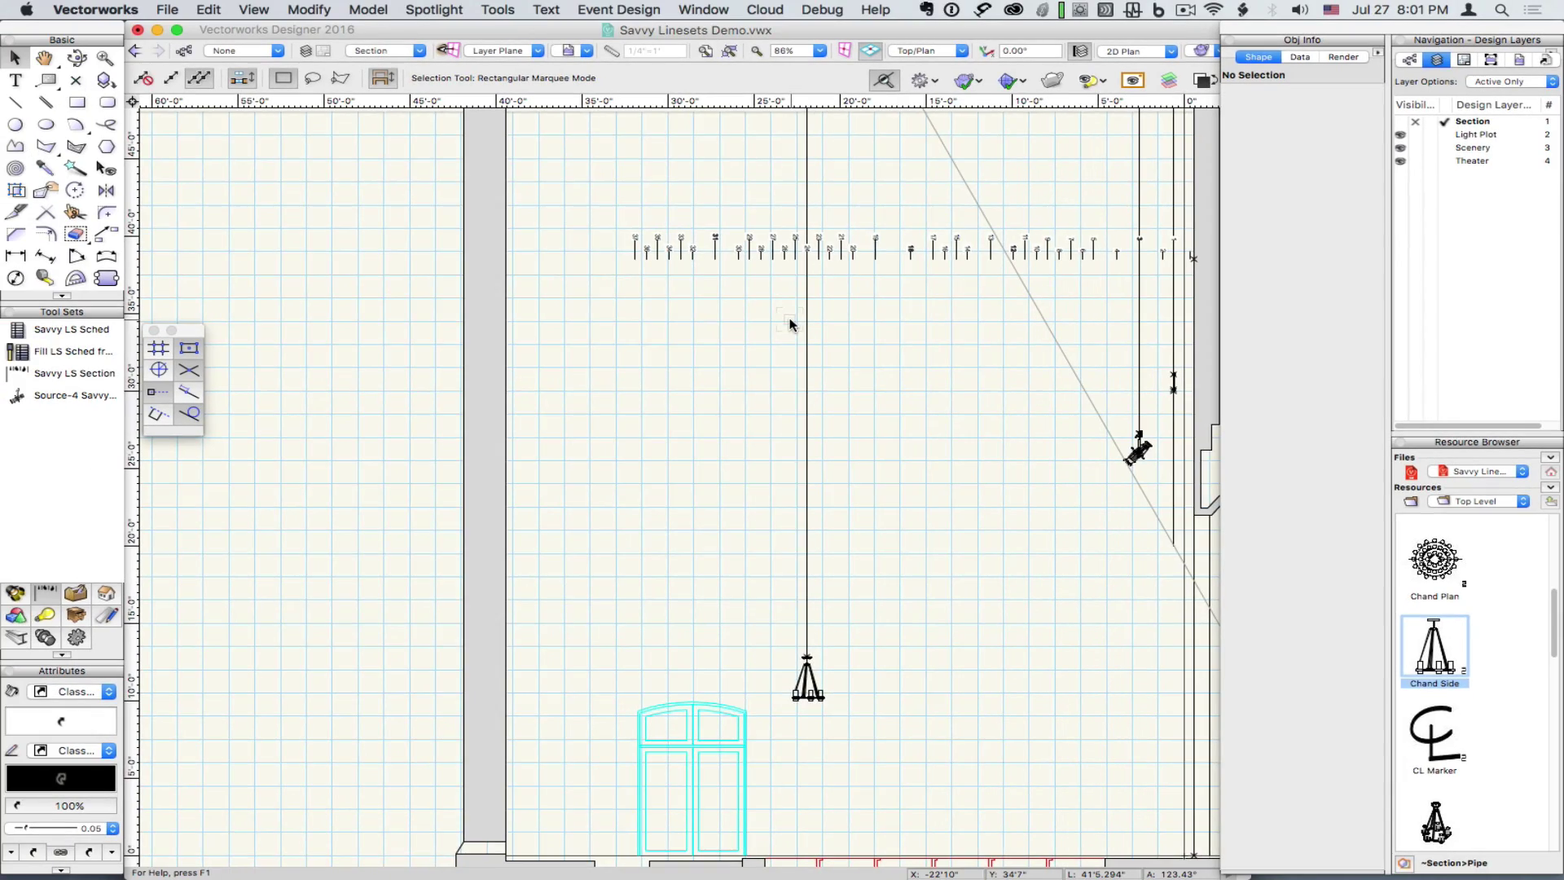
scroll(789, 323, up, 5)
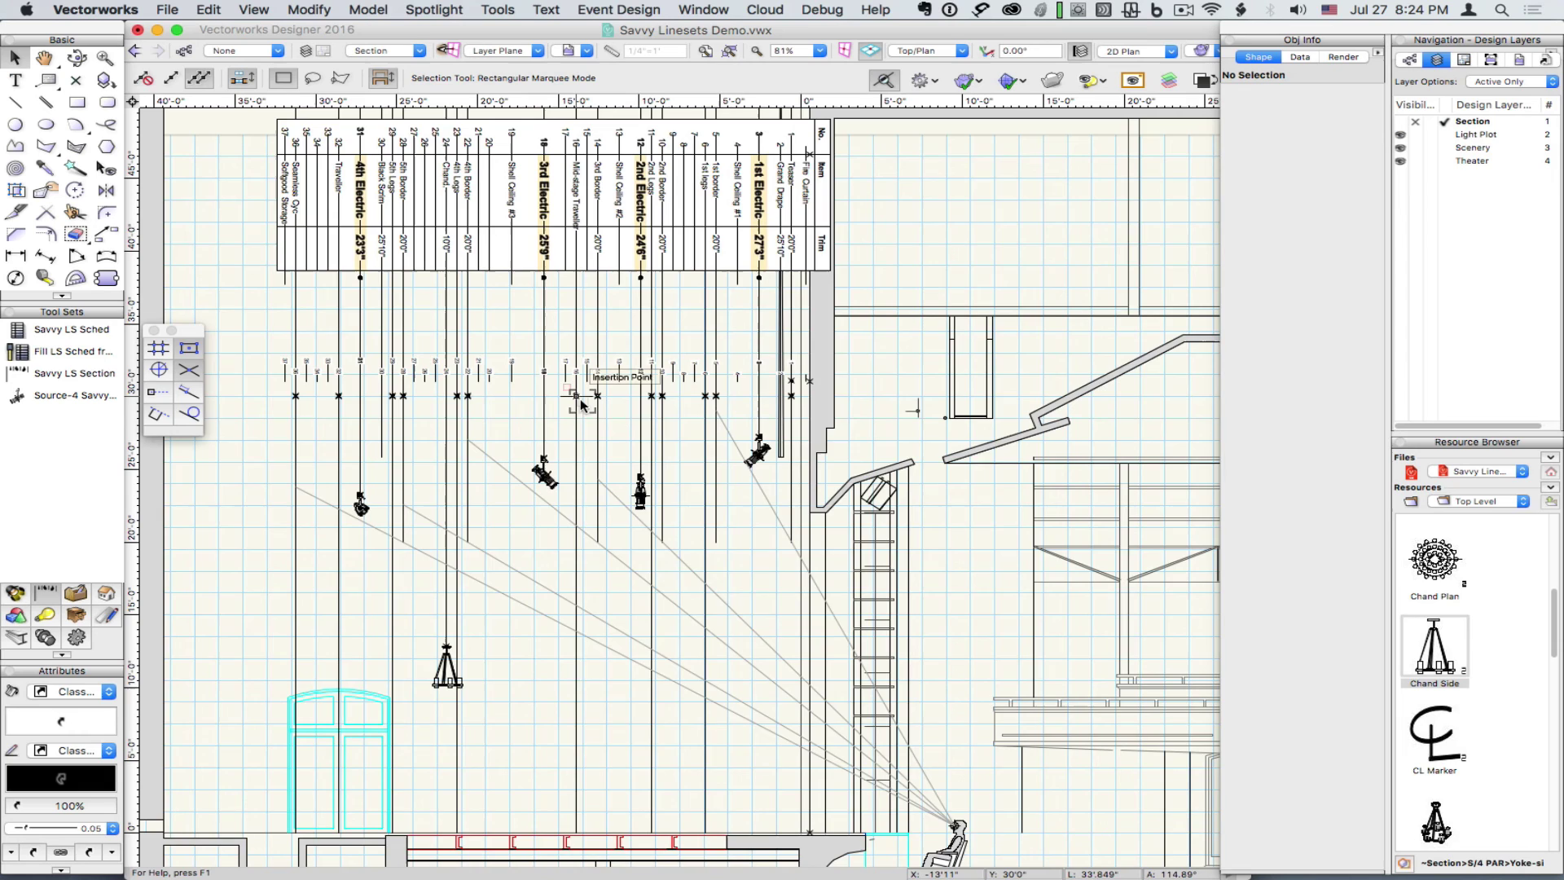
key(z)
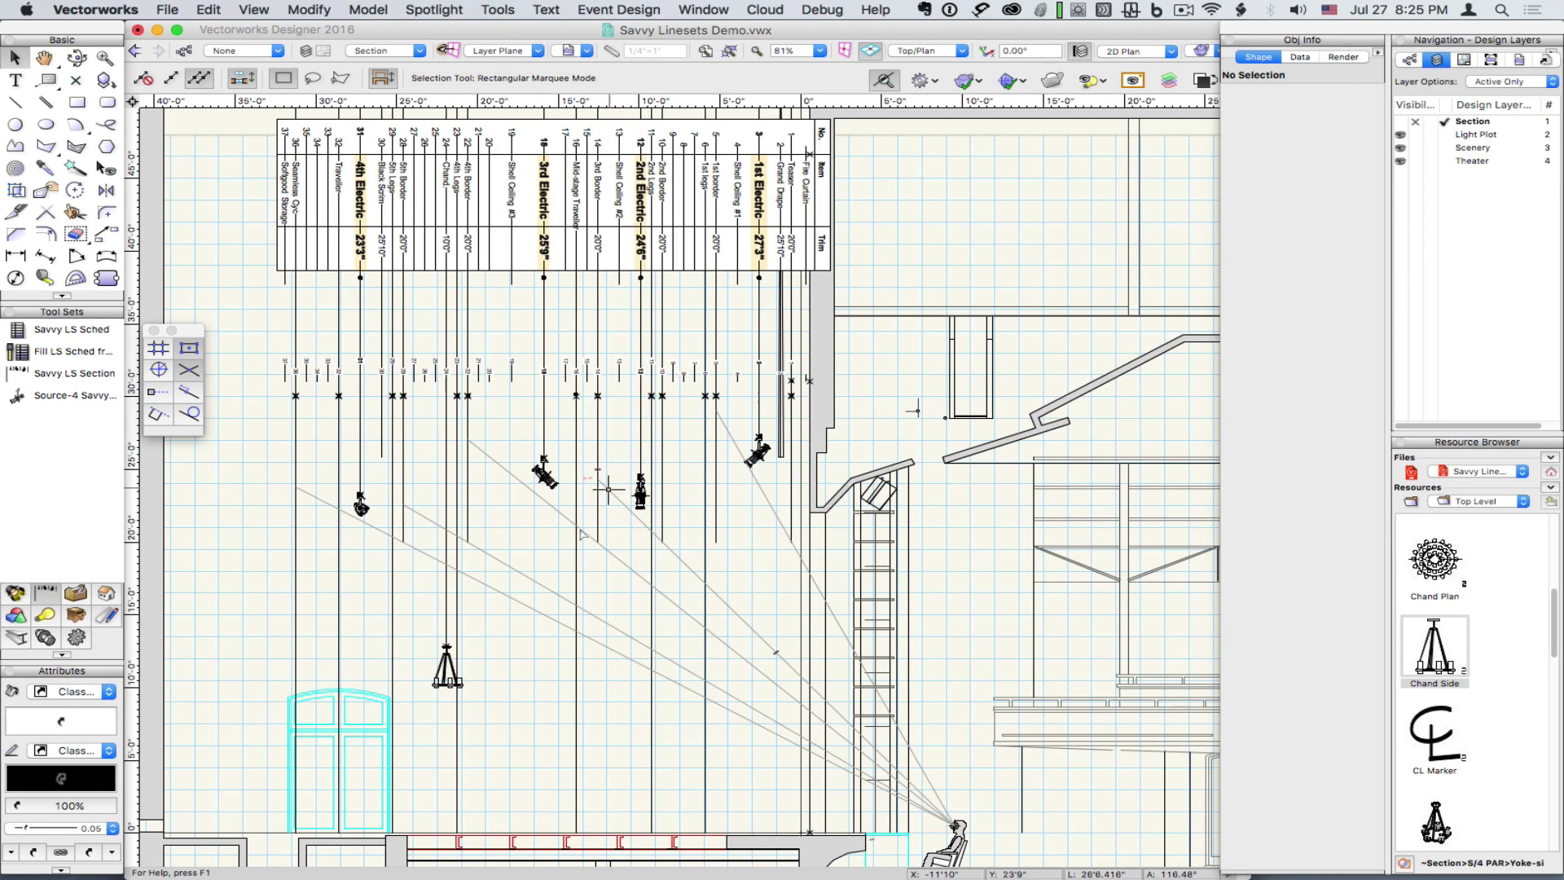
click(440, 679)
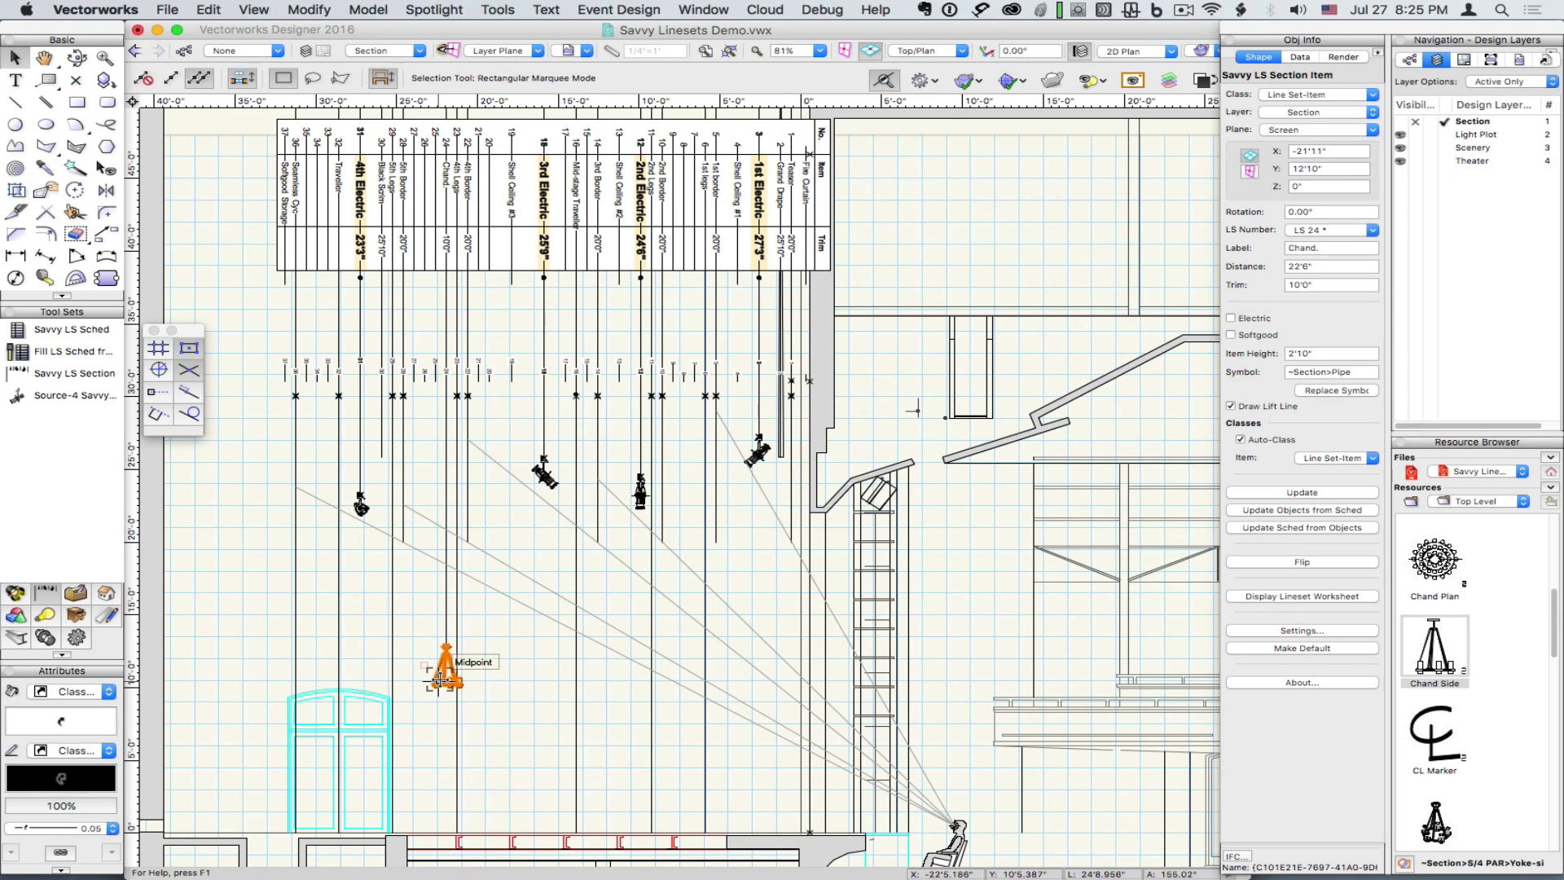
click(1231, 406)
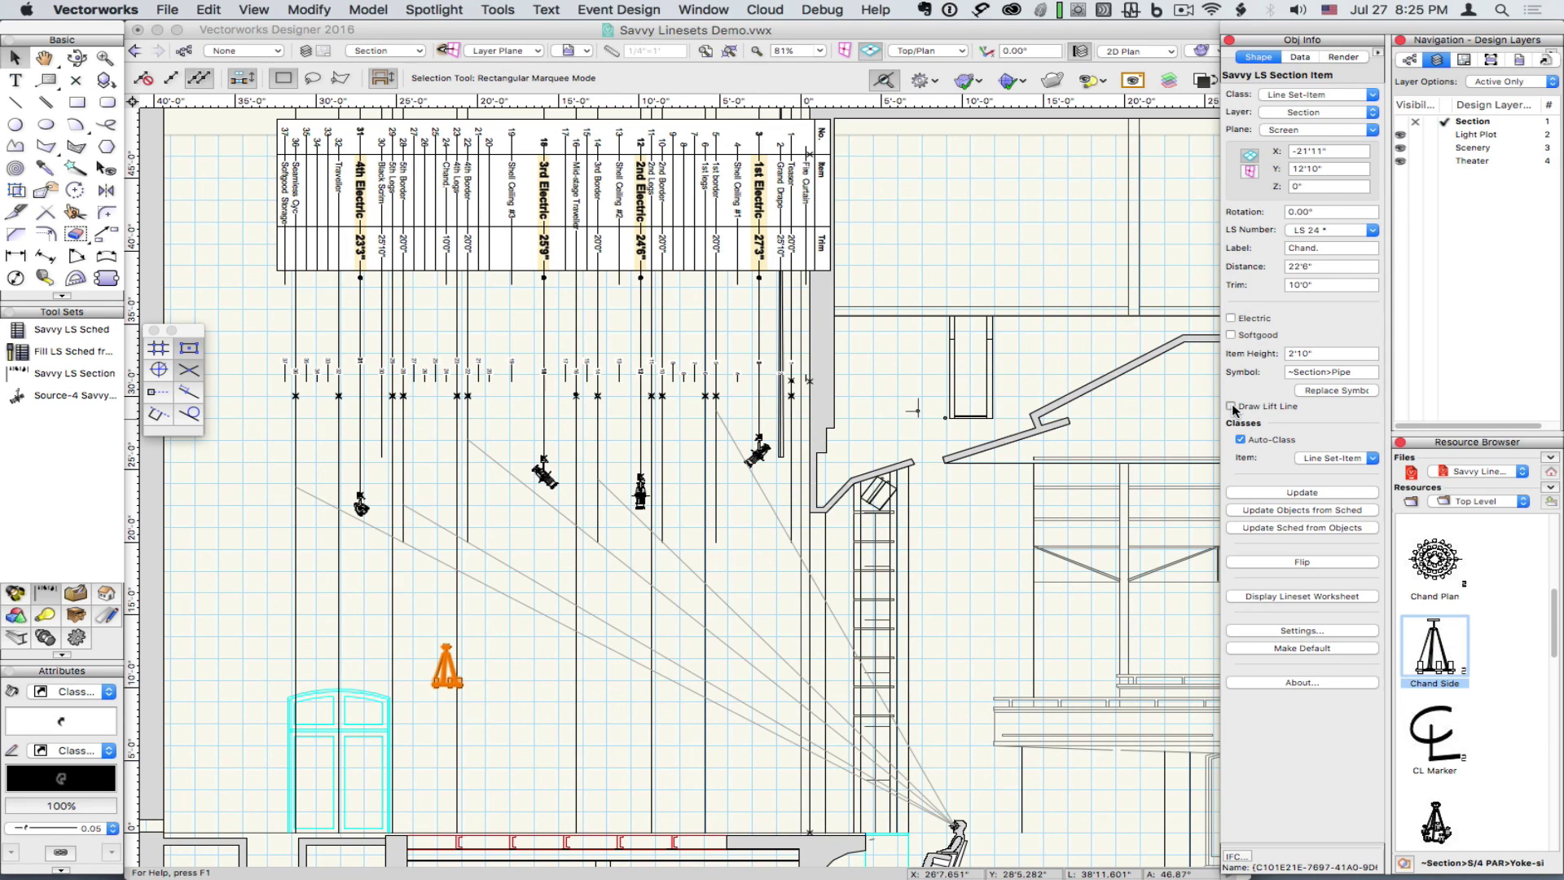
click(1231, 405)
click(1363, 368)
key(BackSpace)
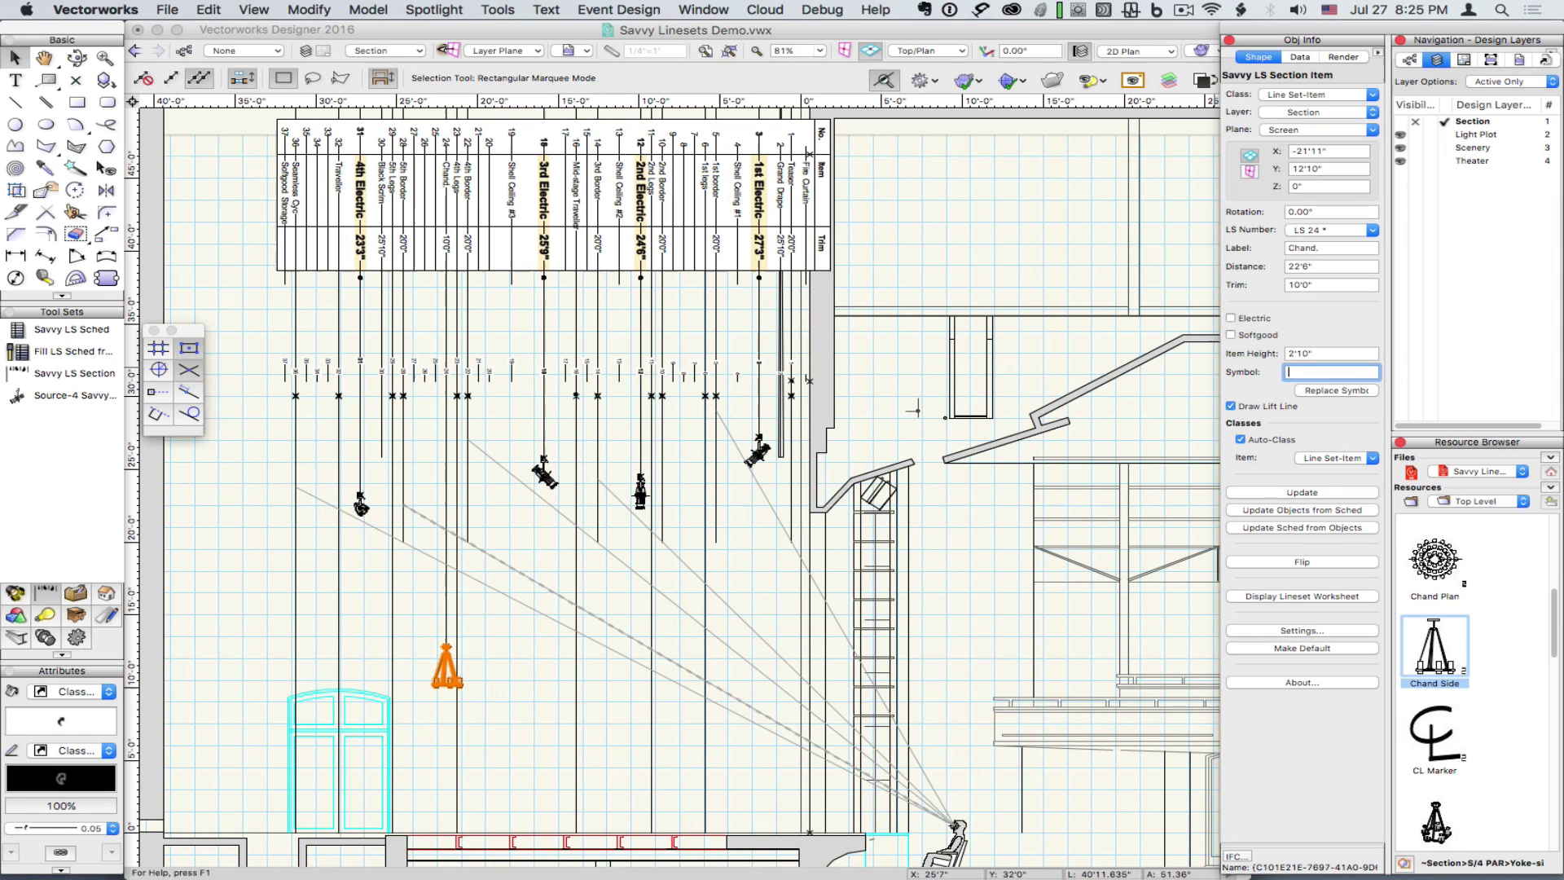